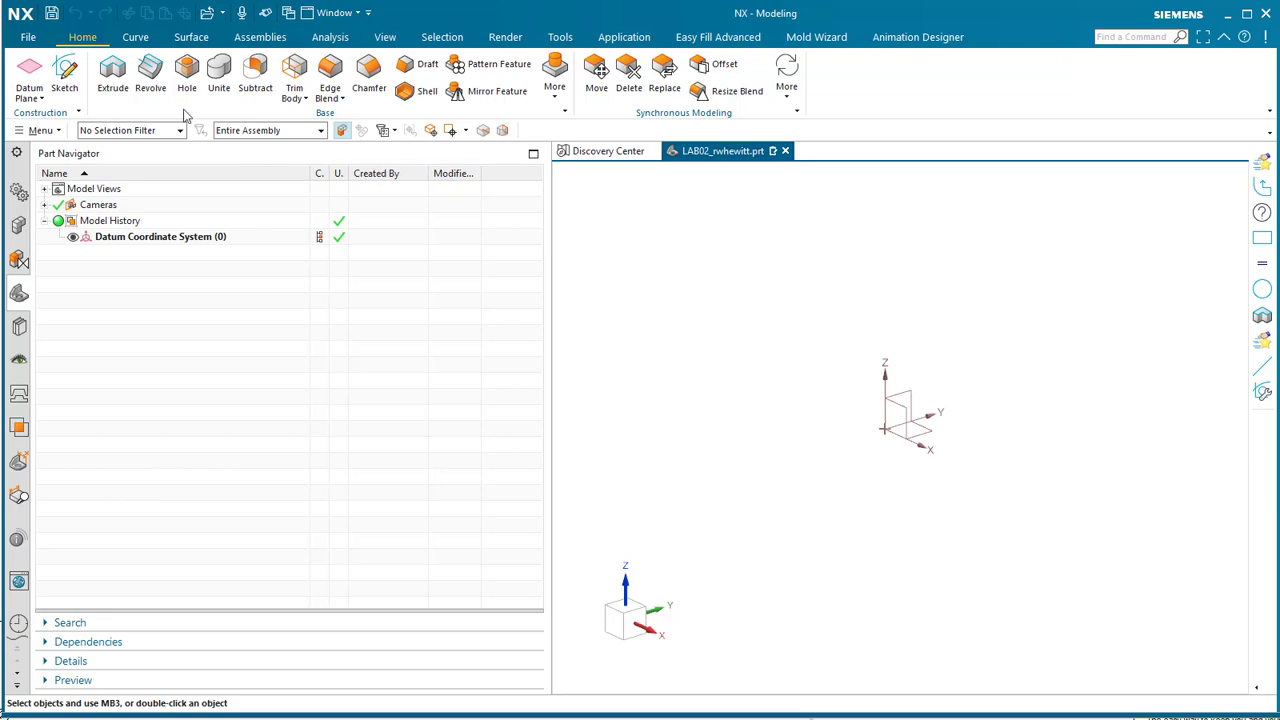
Start a new sketch on the Top plane of the datum coordinate system
{"action": "left_click", "coordinate": [70, 76]}
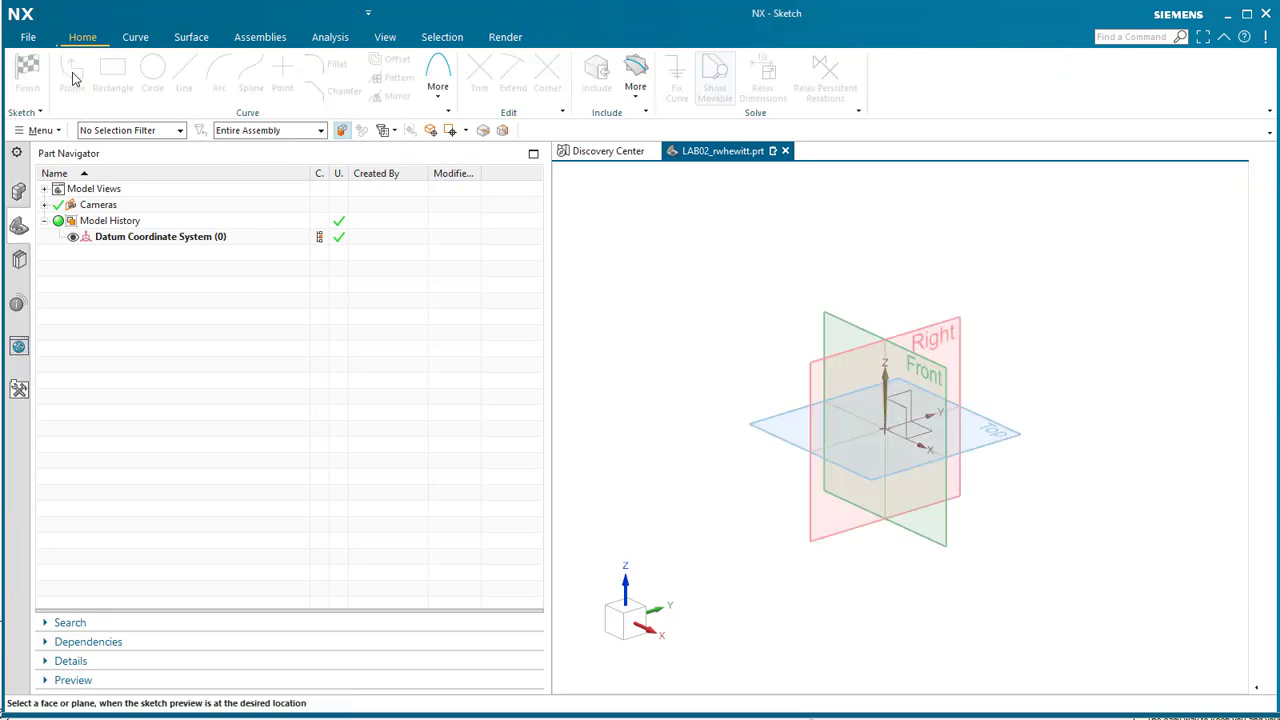
{"action": "left_click", "coordinate": [1009, 430]}
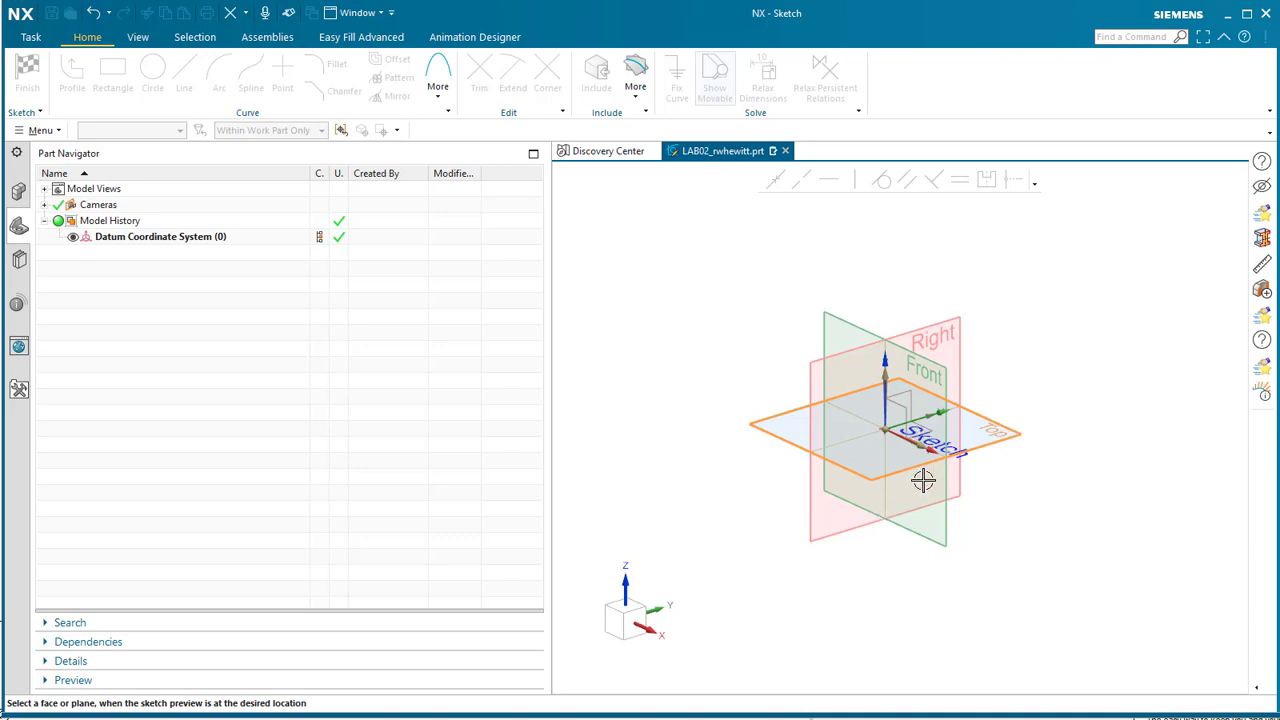
{"action": "mouse_move", "coordinate": [772, 20]}
{"action": "left_mouse_down"}
{"action": "mouse_move", "coordinate": [591, 157]}
{"action": "mouse_move", "coordinate": [368, 290]}
{"action": "left_mouse_up"}
{"action": "left_click", "coordinate": [372, 560]}
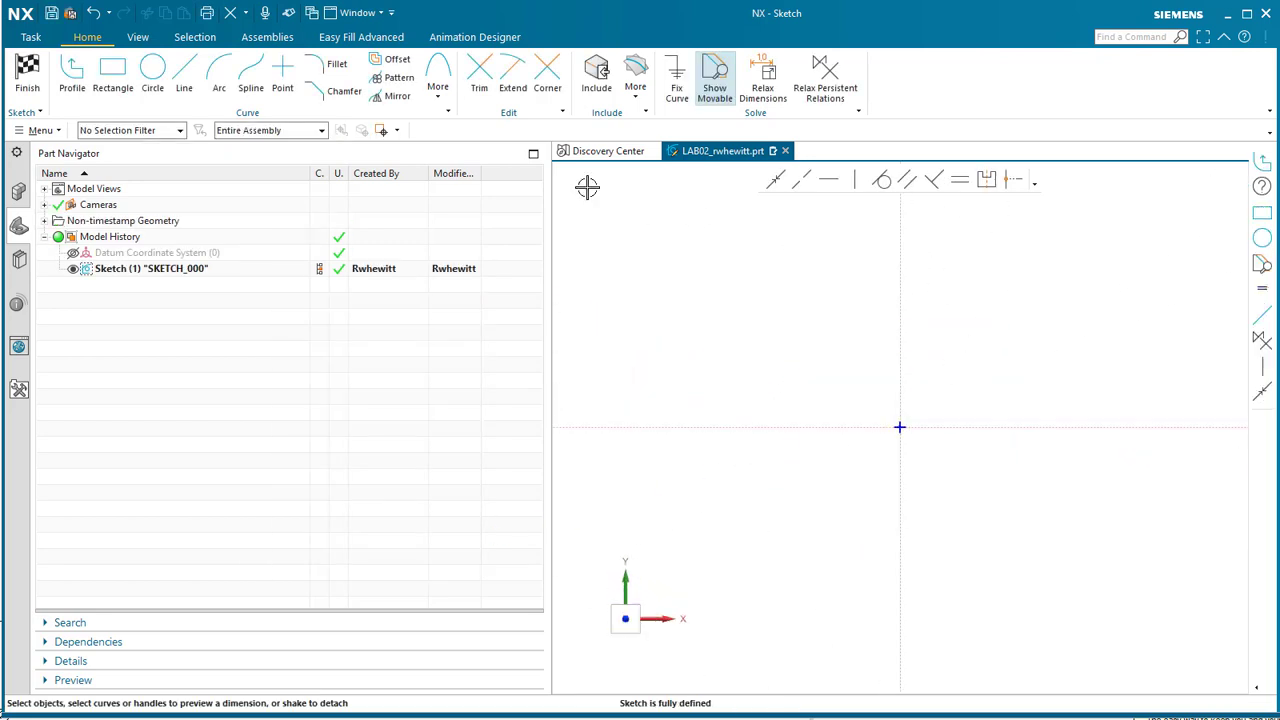
Draw a circle about 14.6 in diameter centred on the sketch origin
{"action": "left_click", "coordinate": [152, 68]}
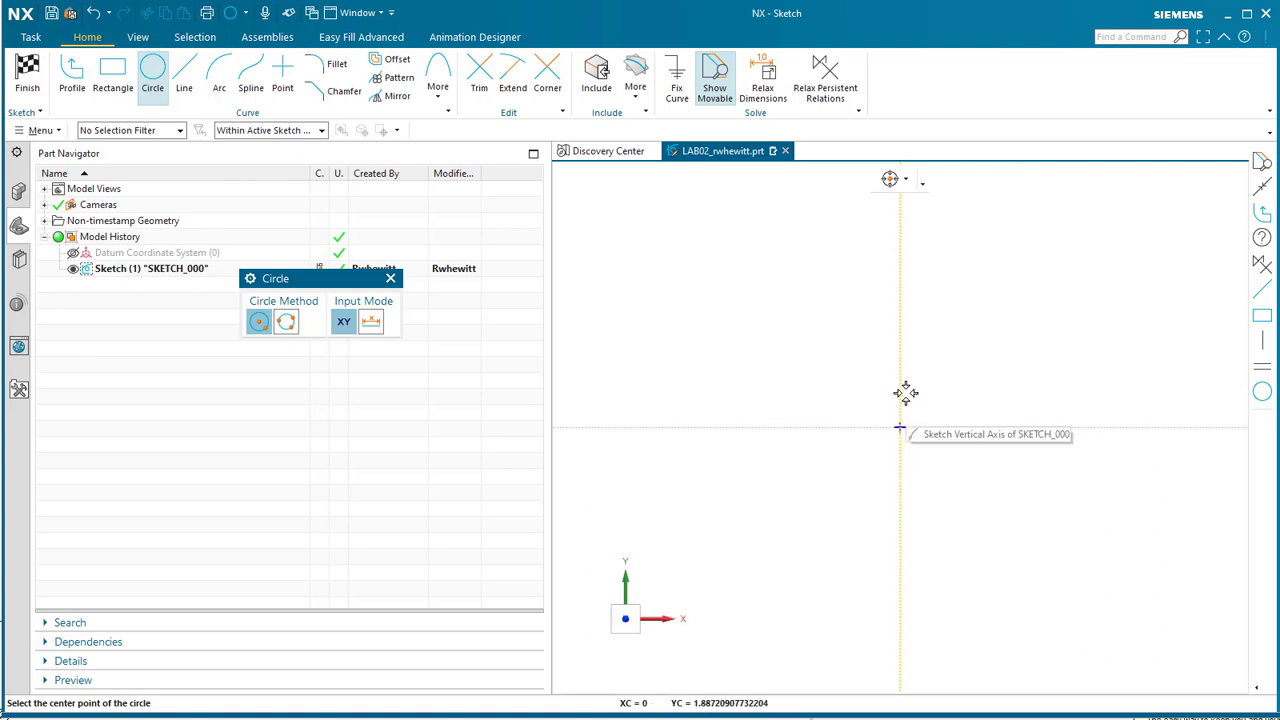
{"action": "left_click", "coordinate": [903, 181]}
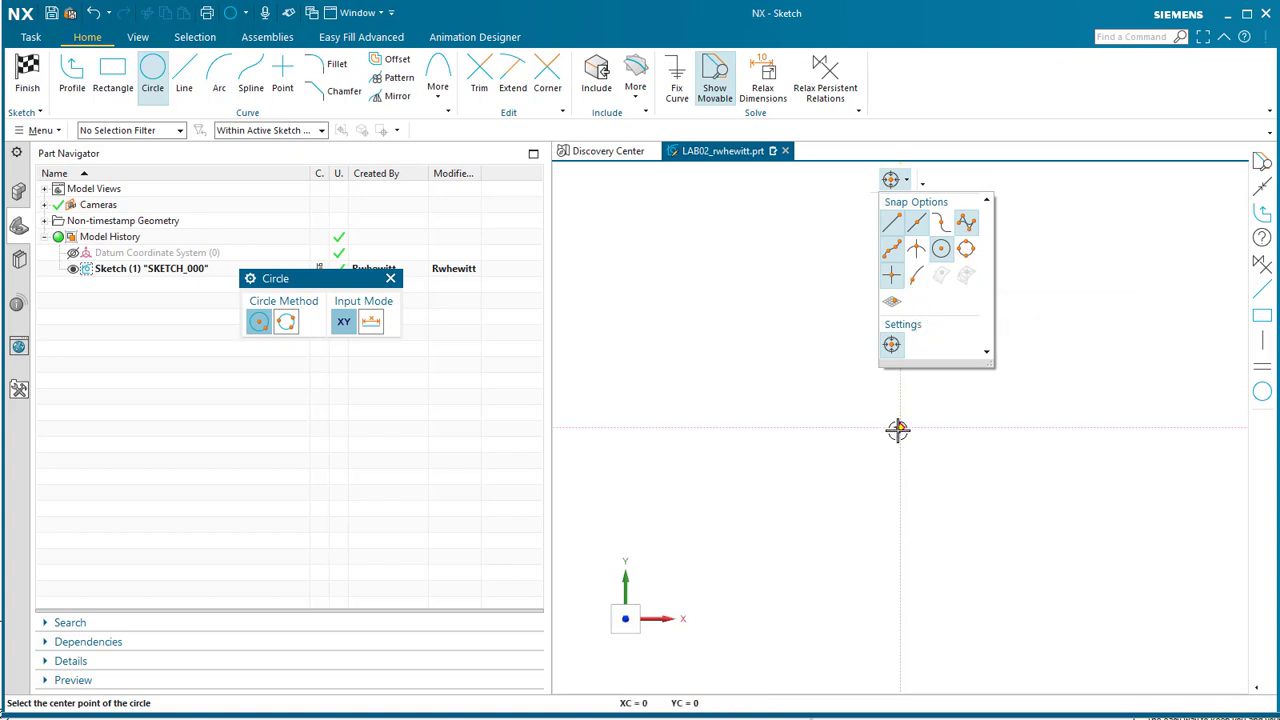
{"action": "left_click", "coordinate": [899, 428]}
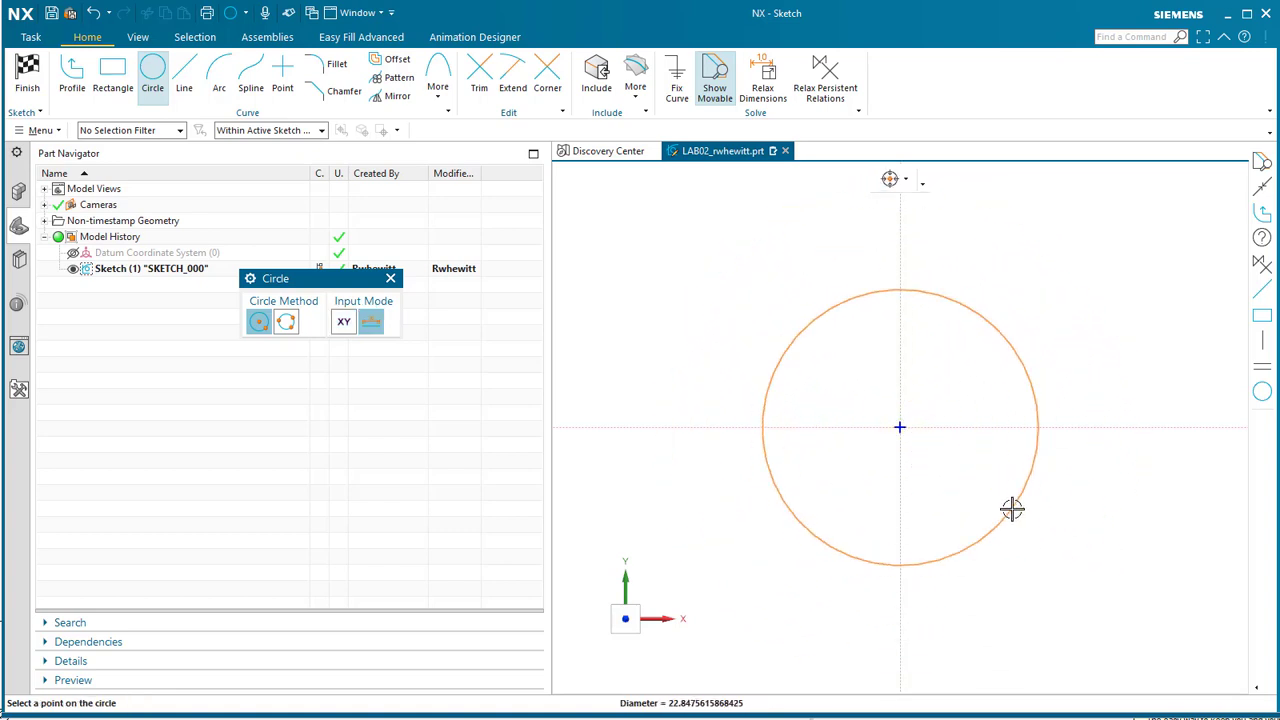
{"action": "left_click", "coordinate": [976, 464]}
{"action": "scroll", "coordinate": [966, 348], "scroll_direction": "up", "scroll_amount": 3}
{"action": "key", "text": "Escape"}
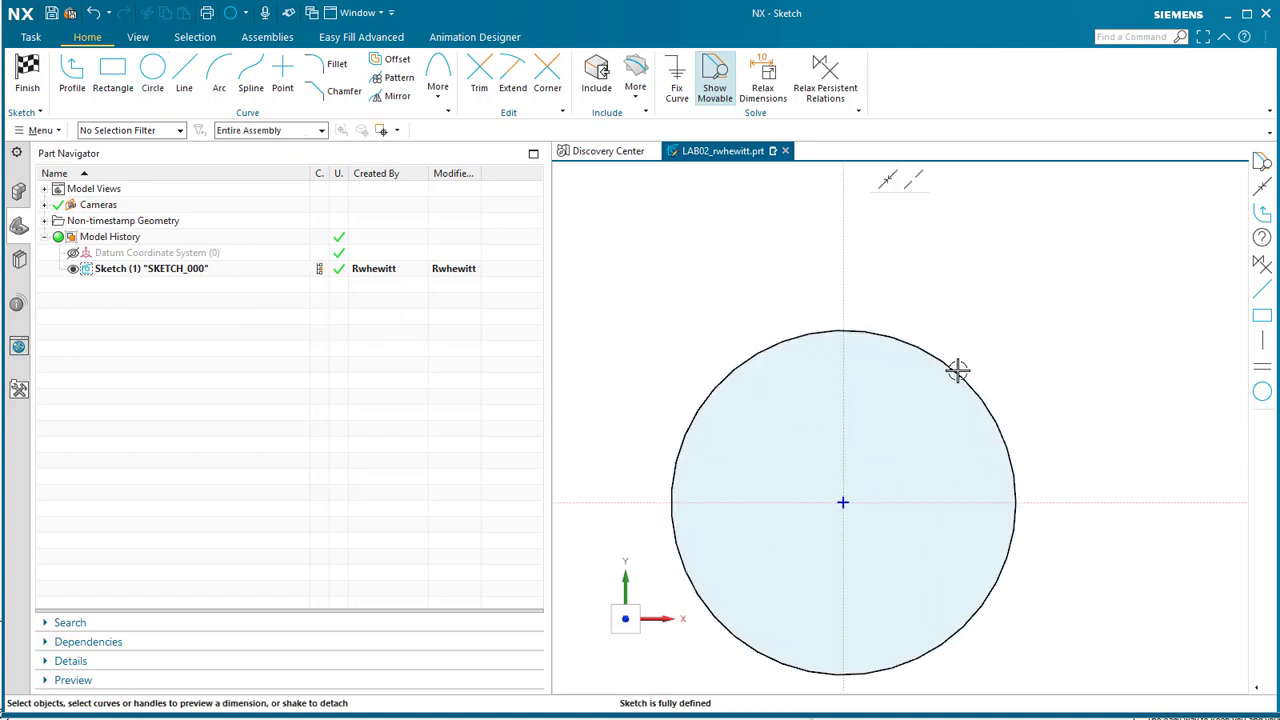
{"action": "left_click", "coordinate": [961, 370]}
{"action": "key", "text": "ctrl+j"}
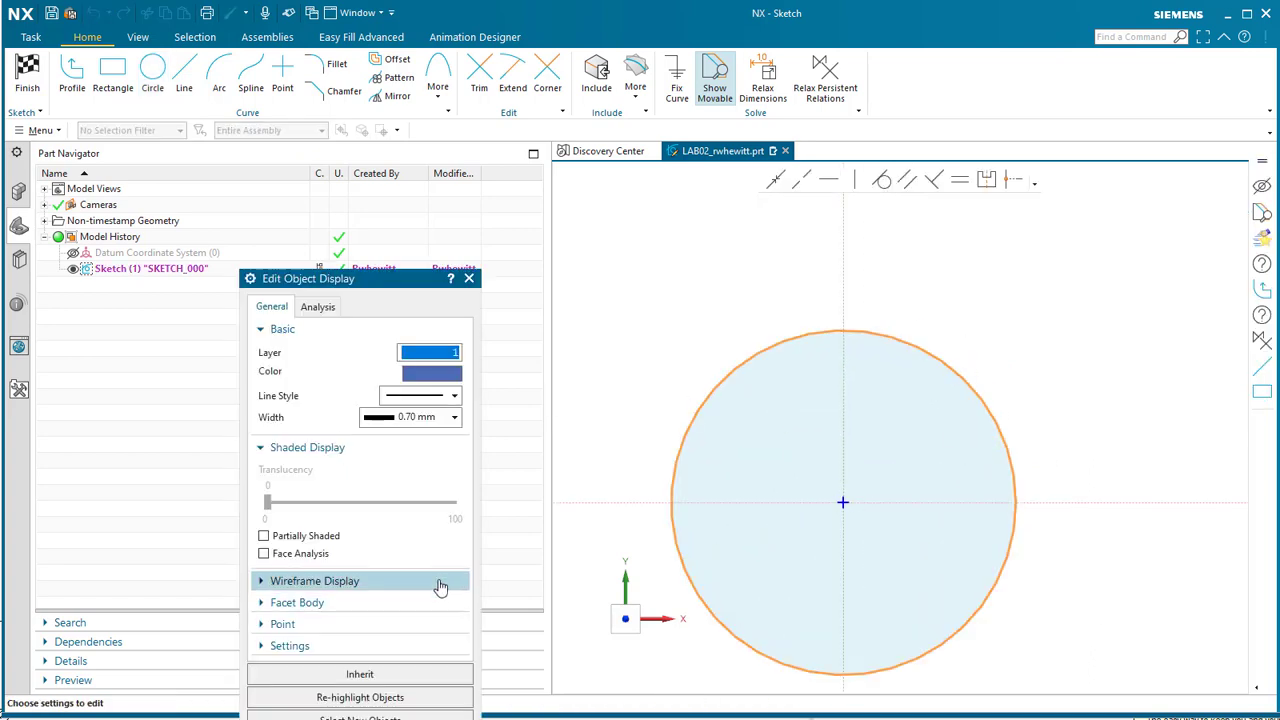
{"action": "middle_click", "coordinate": [371, 401]}
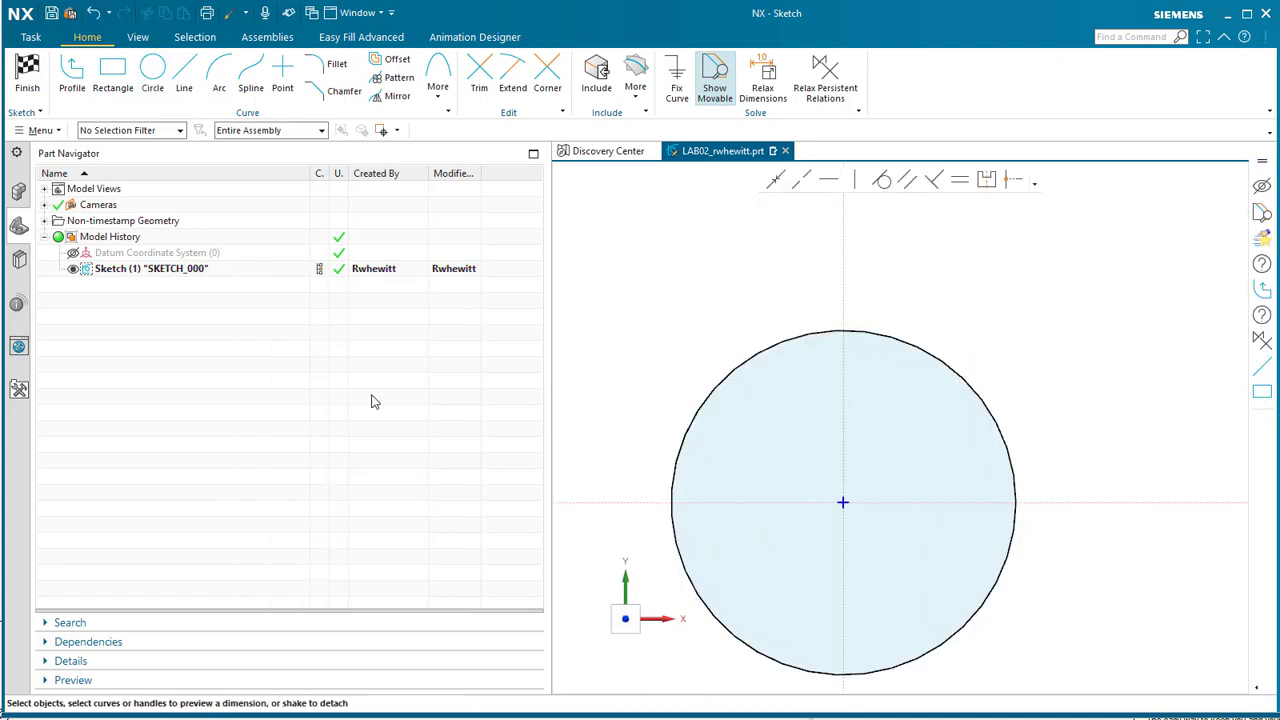
Set the circle's diameter to 1.291 and scale the entire sketch to this first dimension
{"action": "left_click", "coordinate": [972, 377]}
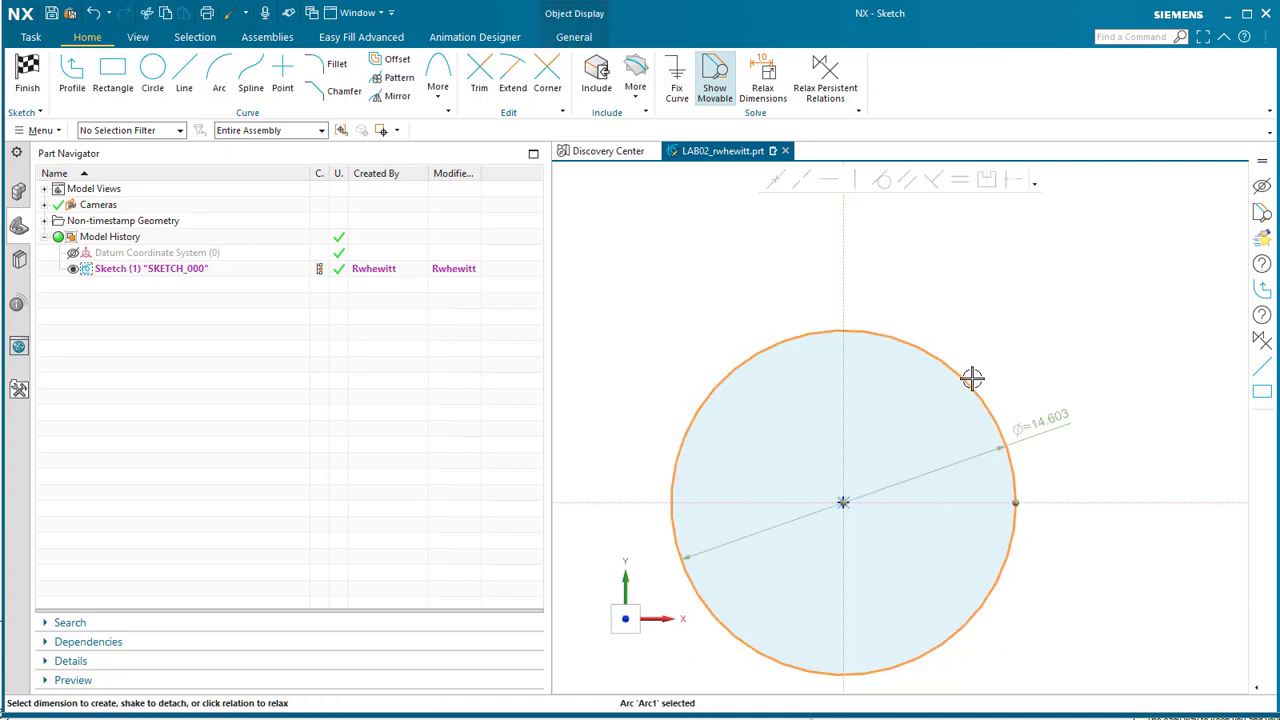
{"action": "left_click", "coordinate": [1044, 427]}
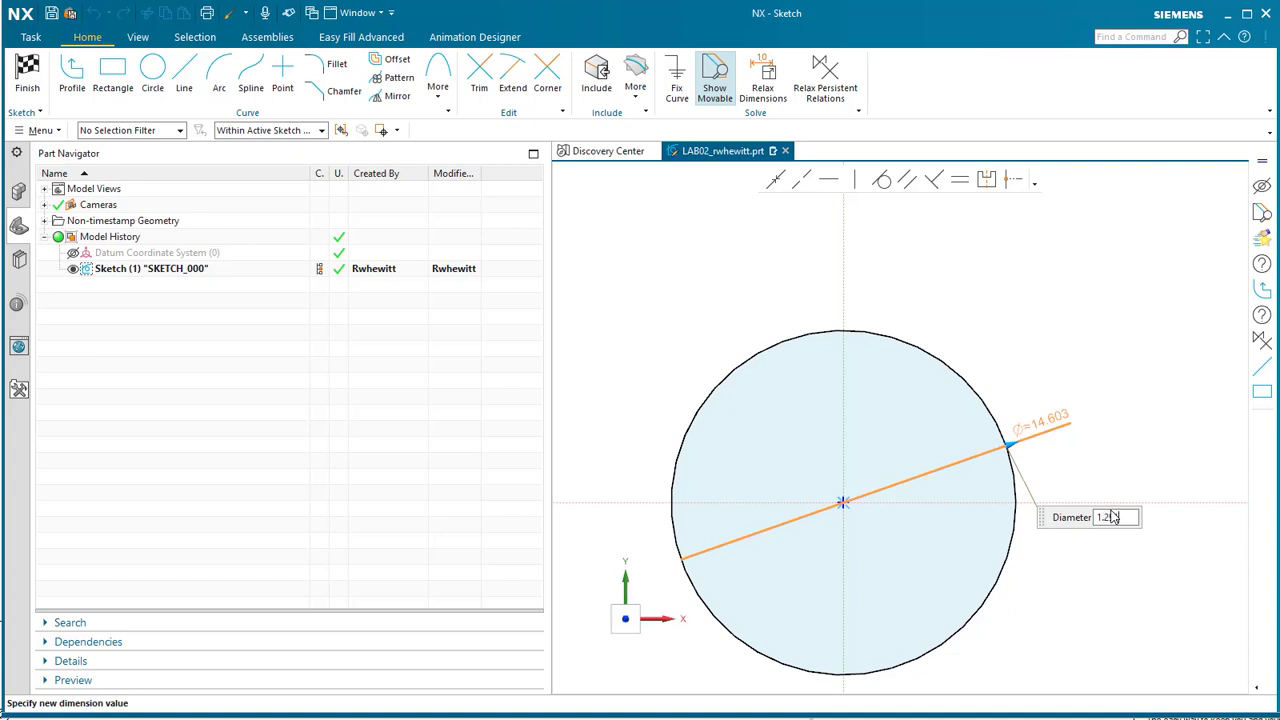
{"action": "key", "text": "Return"}
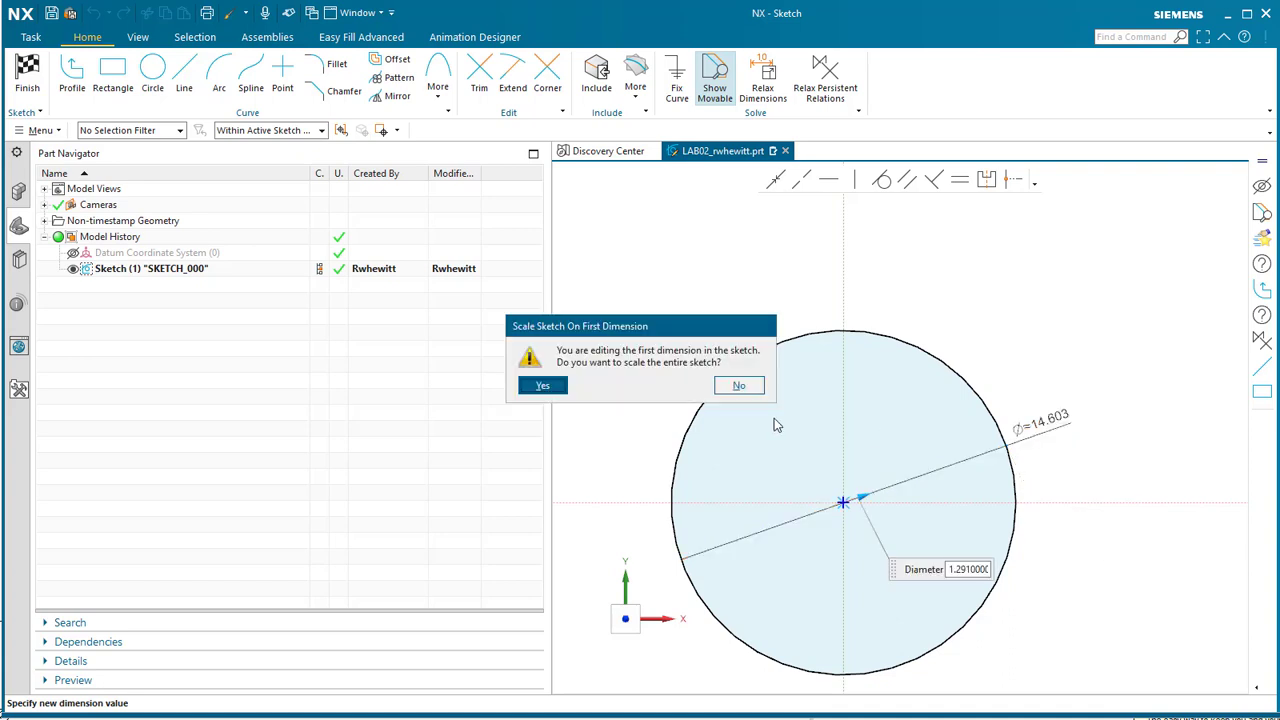
{"action": "left_click", "coordinate": [541, 387]}
{"action": "scroll", "coordinate": [843, 531], "scroll_direction": "up", "scroll_amount": 8}
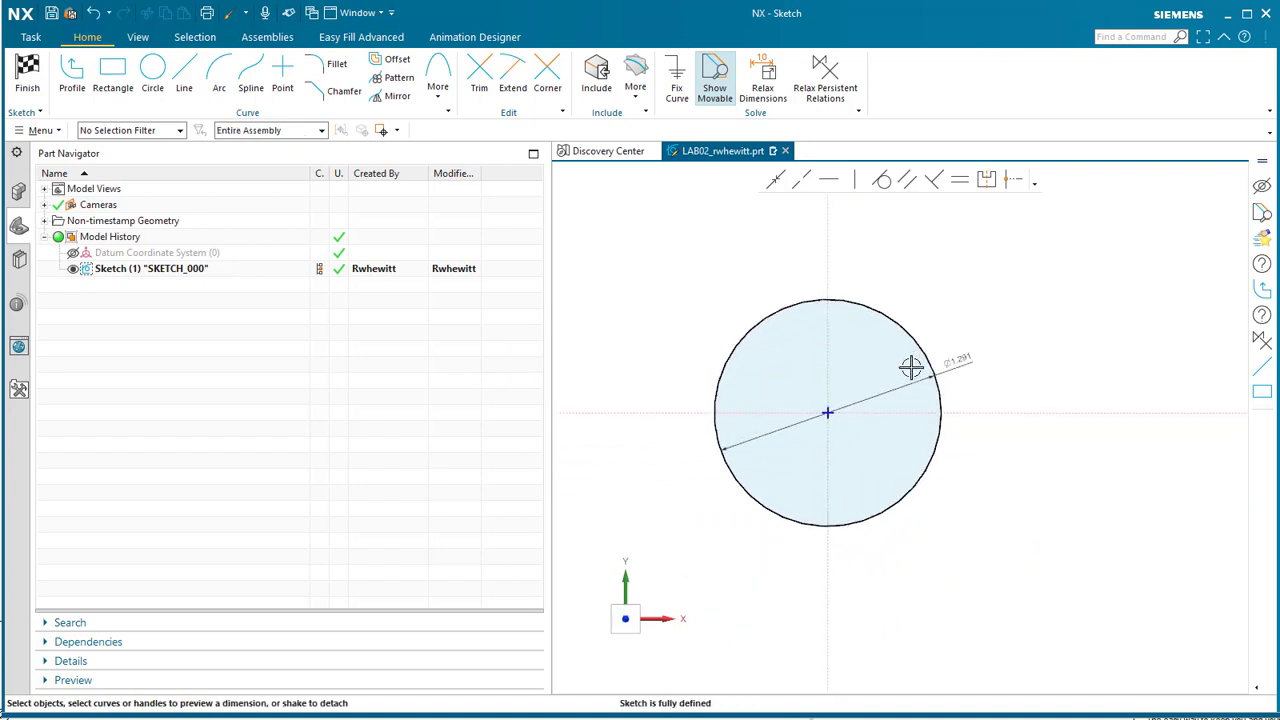
Move the diameter dimension's label to the lower-left outside of the circle
{"action": "scroll", "coordinate": [911, 367], "scroll_direction": "up", "scroll_amount": 3}
{"action": "middle_click_drag", "start_coordinate": [1057, 436], "coordinate": [1122, 436], "text": "shift"}
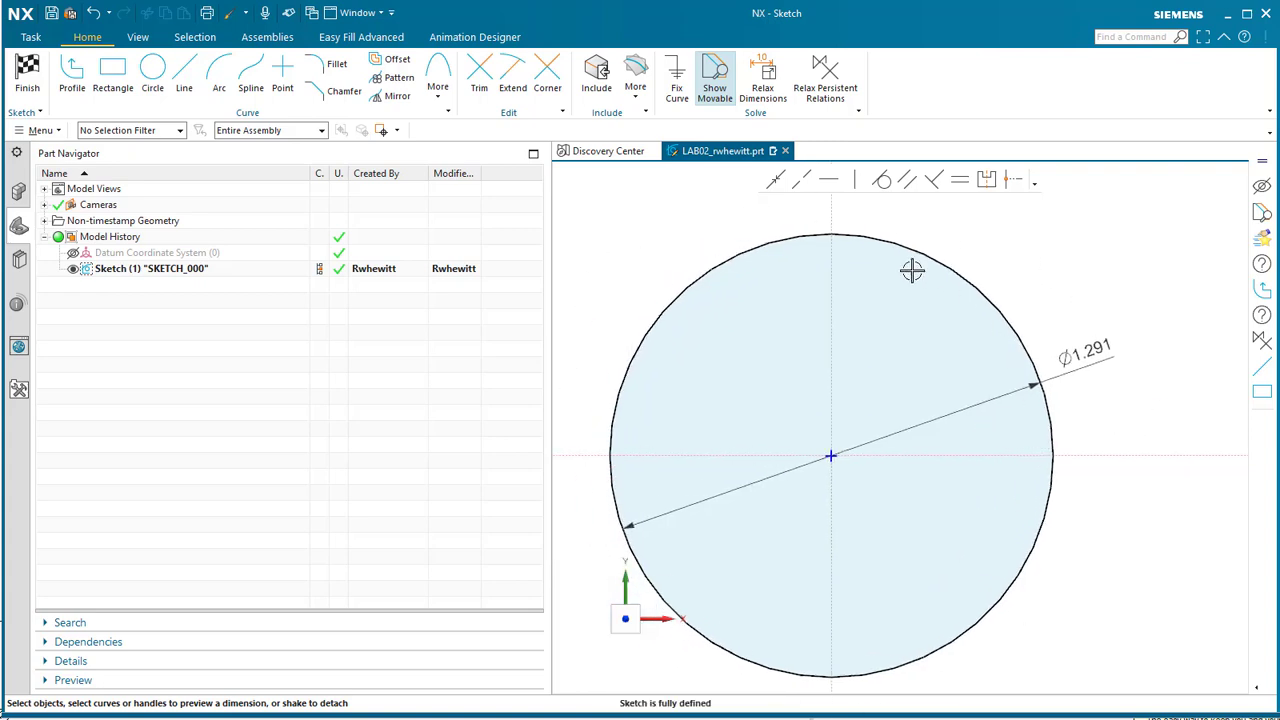
{"action": "mouse_move", "coordinate": [1110, 340]}
{"action": "left_mouse_down"}
{"action": "mouse_move", "coordinate": [654, 580]}
{"action": "mouse_move", "coordinate": [568, 502]}
{"action": "mouse_move", "coordinate": [580, 523]}
{"action": "left_mouse_up"}
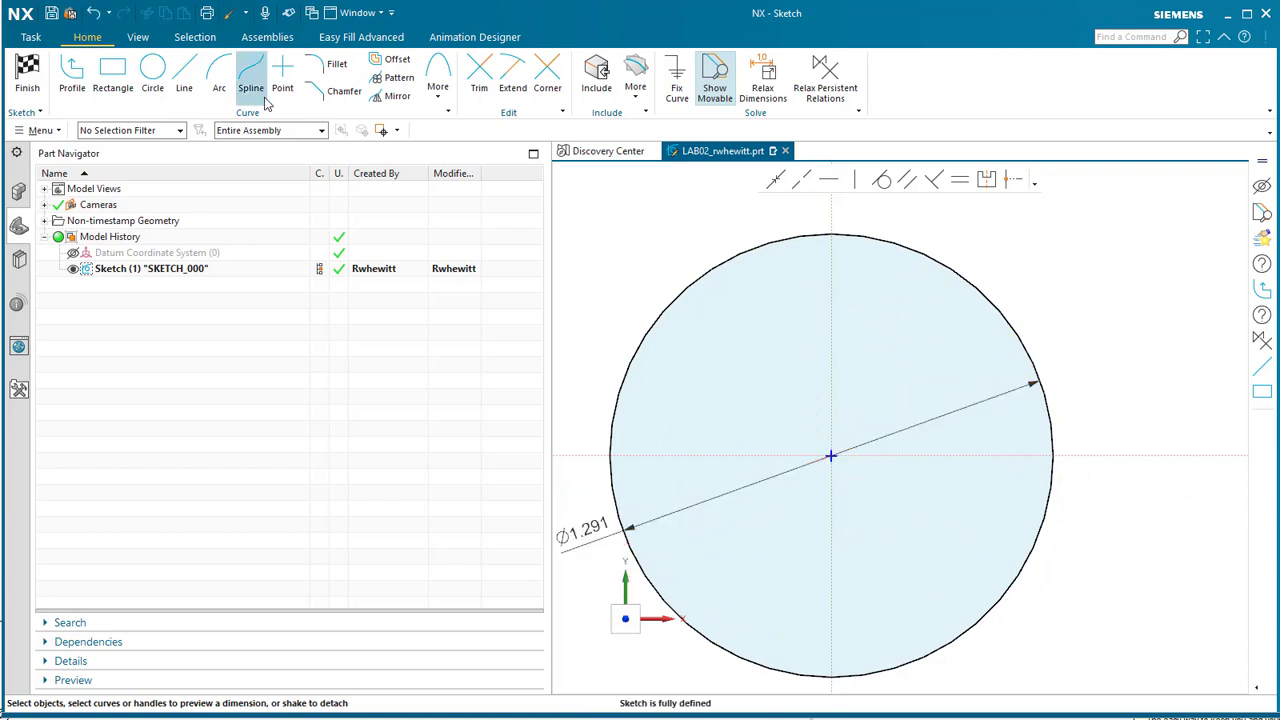
Enable quadrant point snapping and draw a horizontal line between the circle's left and right quadrant points
{"action": "left_click", "coordinate": [184, 78]}
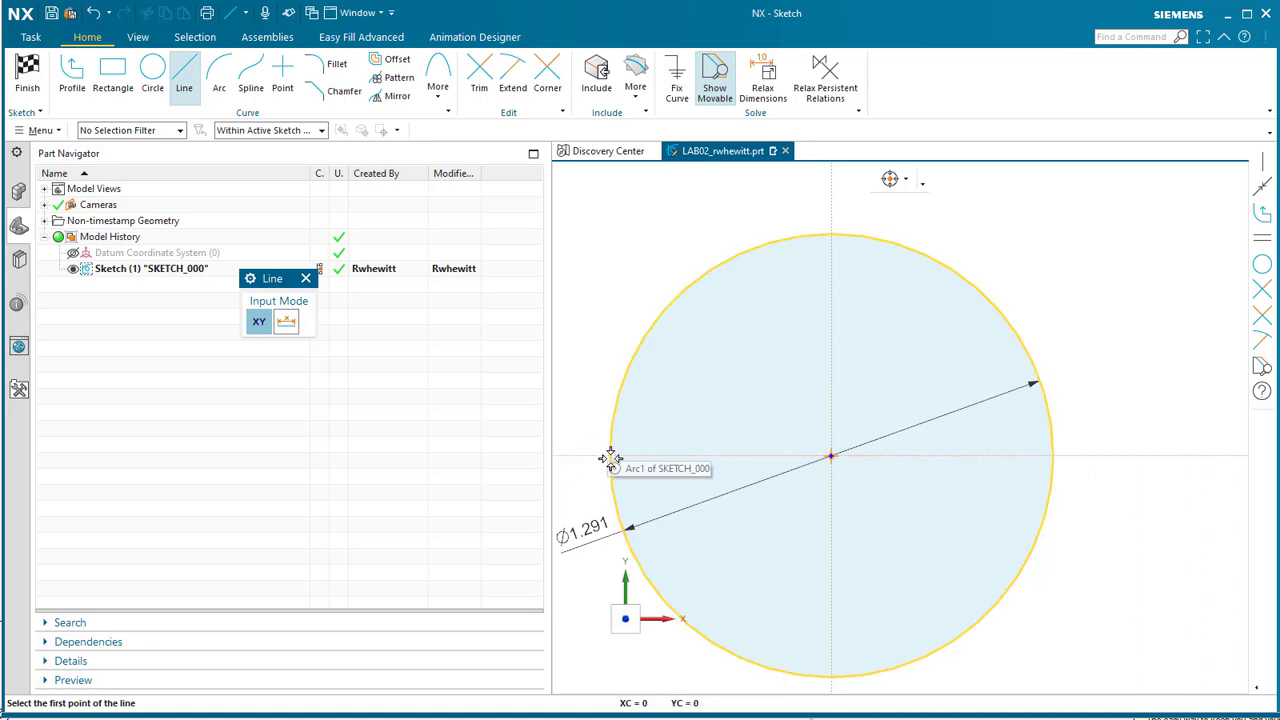
{"action": "left_click", "coordinate": [891, 179]}
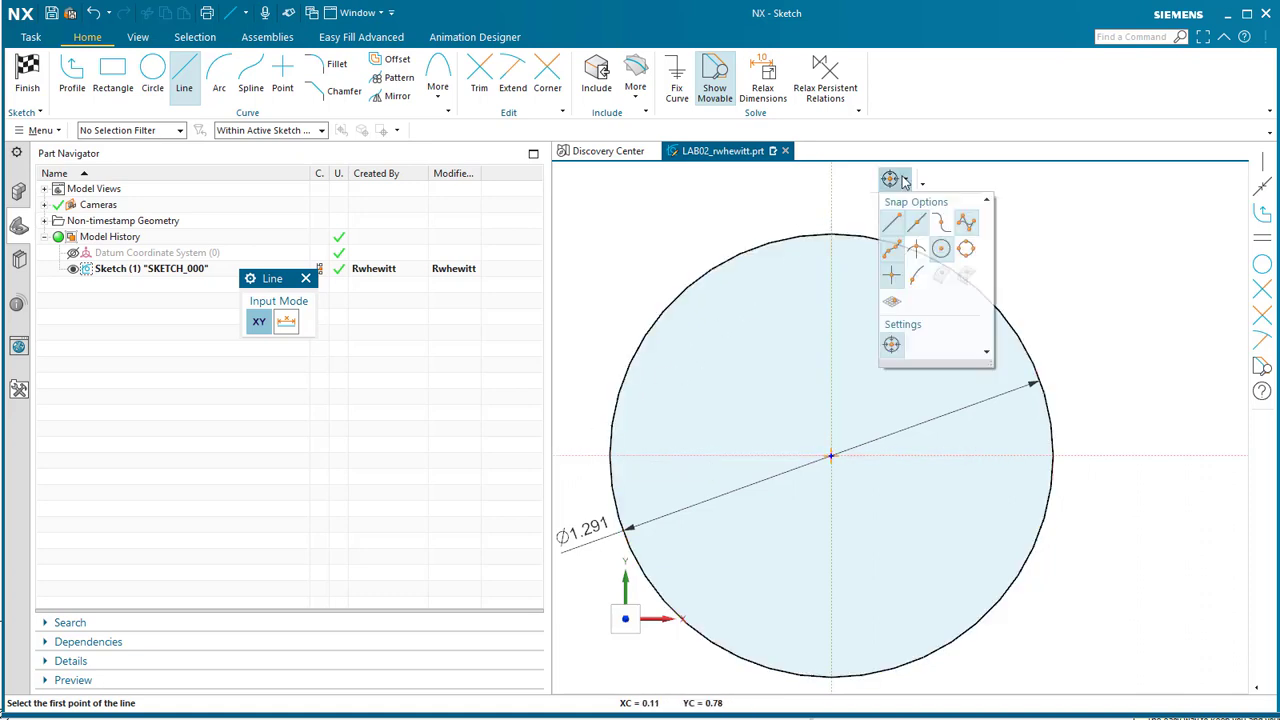
{"action": "left_click", "coordinate": [968, 252]}
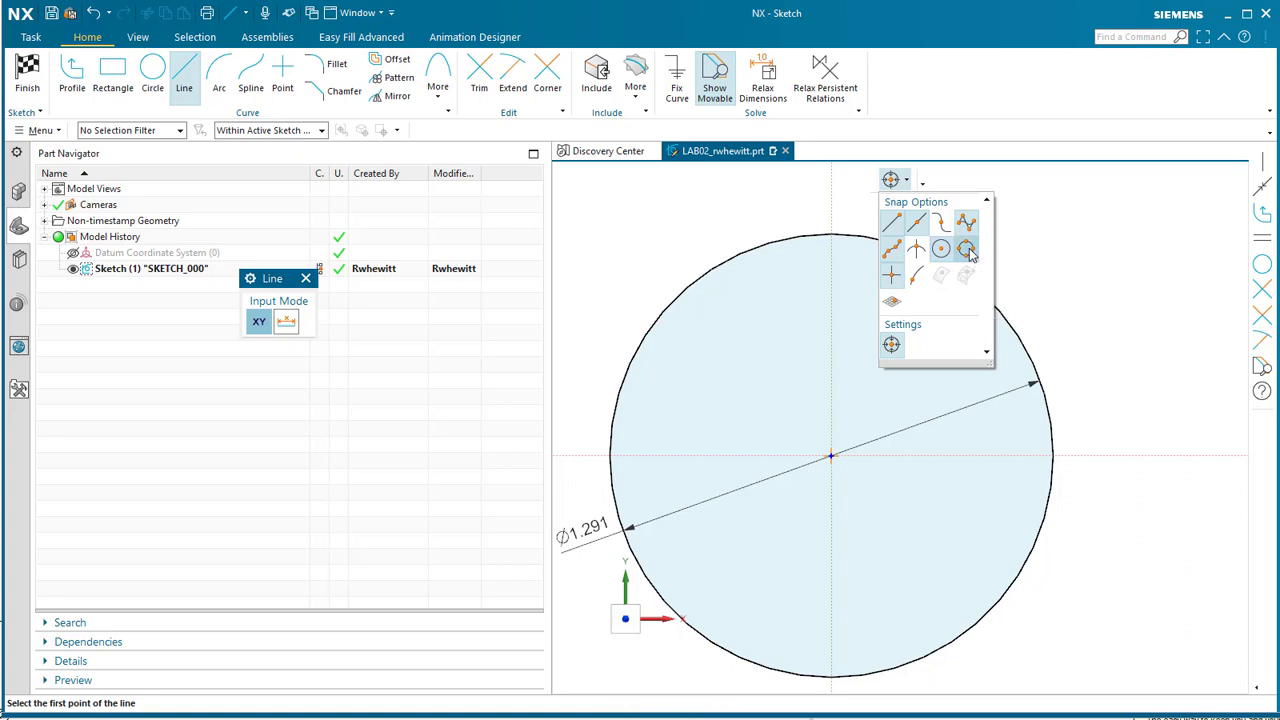
{"action": "left_click", "coordinate": [610, 458]}
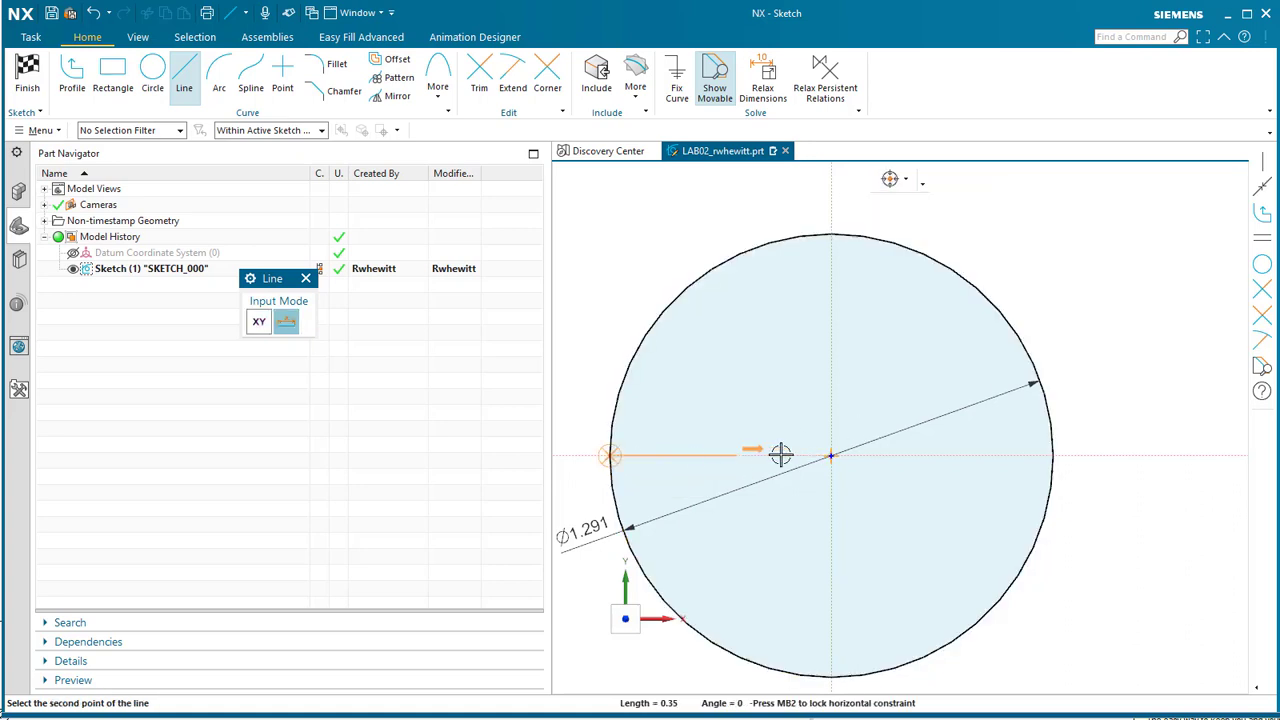
{"action": "left_click", "coordinate": [1051, 455]}
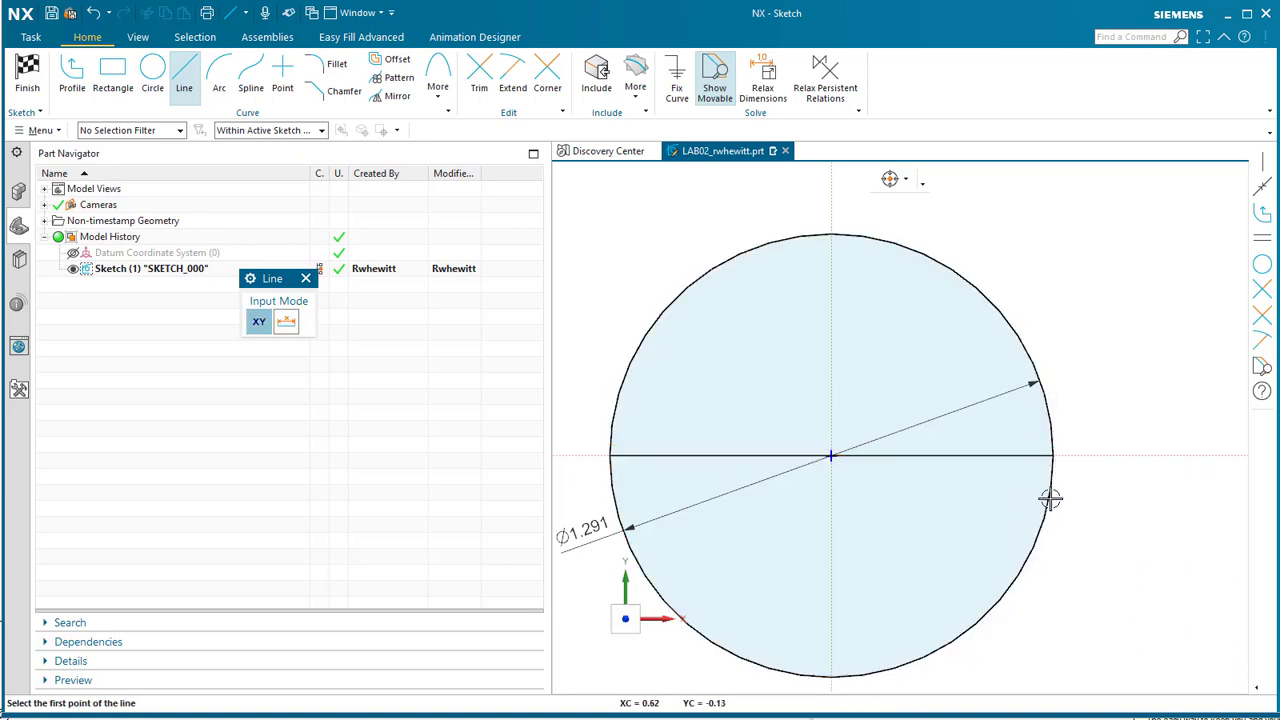
{"action": "key", "text": "Escape"}
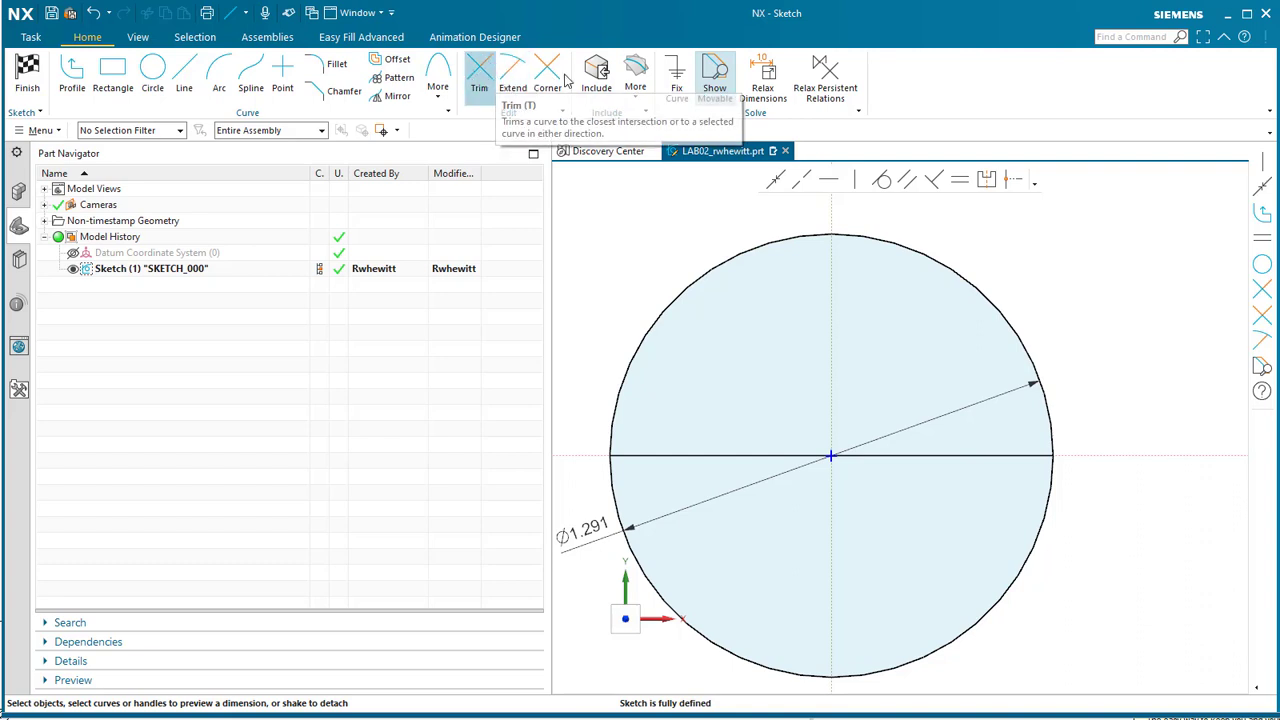
Trim away the lower half of the circle below the horizontal line
{"action": "left_click", "coordinate": [481, 84]}
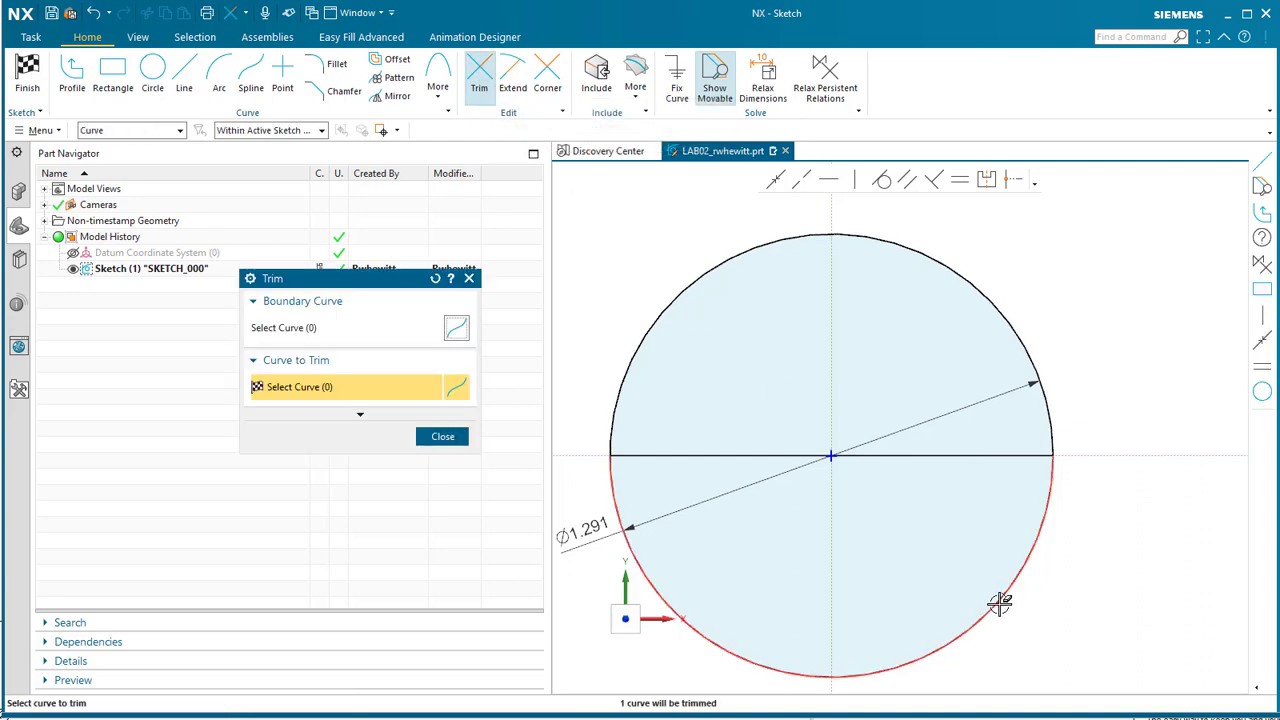
{"action": "left_click", "coordinate": [996, 594]}
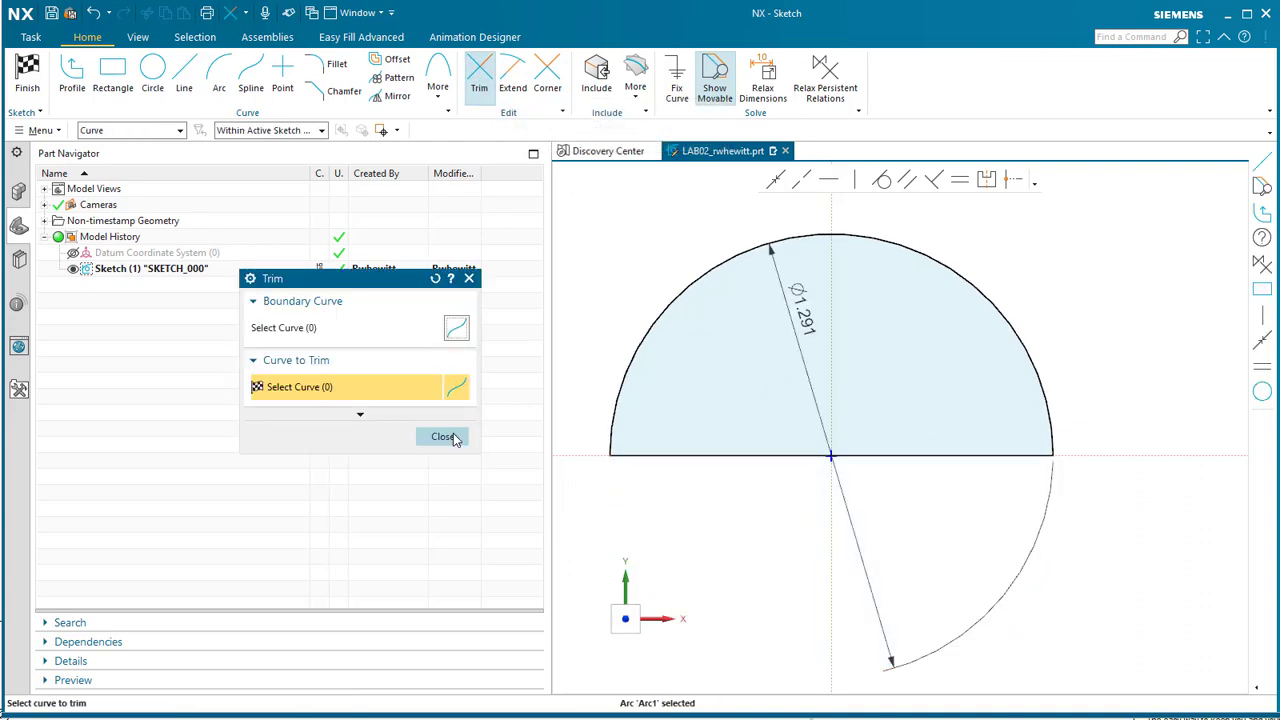
{"action": "left_click", "coordinate": [451, 437]}
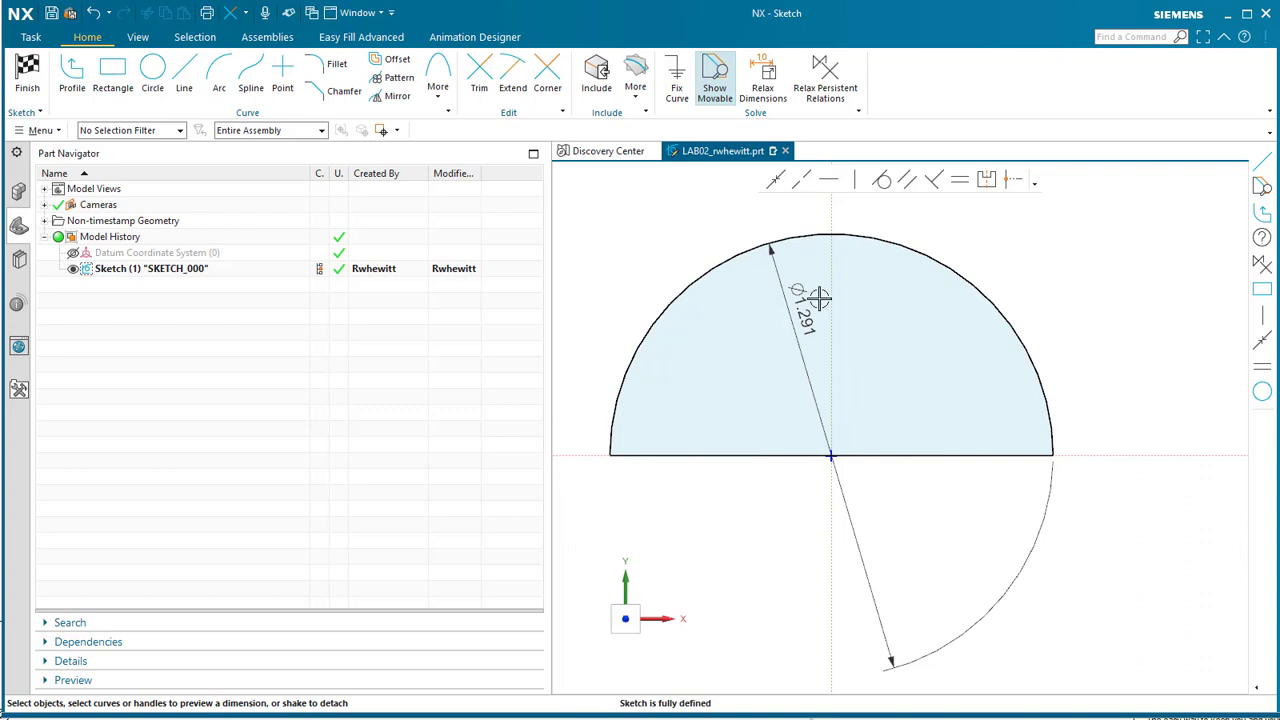
Enable point-on-curve snapping and draw a short vertical line down from the right part of the arc, ending above the base line
{"action": "left_click", "coordinate": [188, 72]}
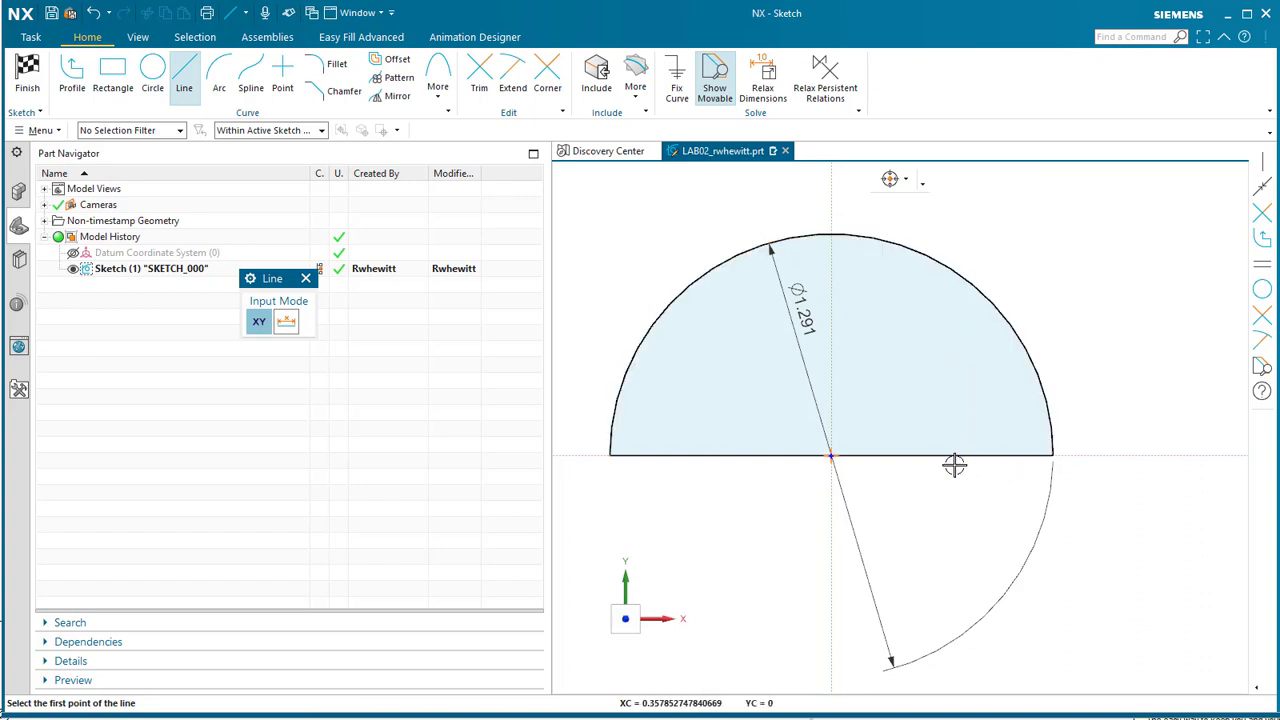
{"action": "left_click", "coordinate": [893, 179]}
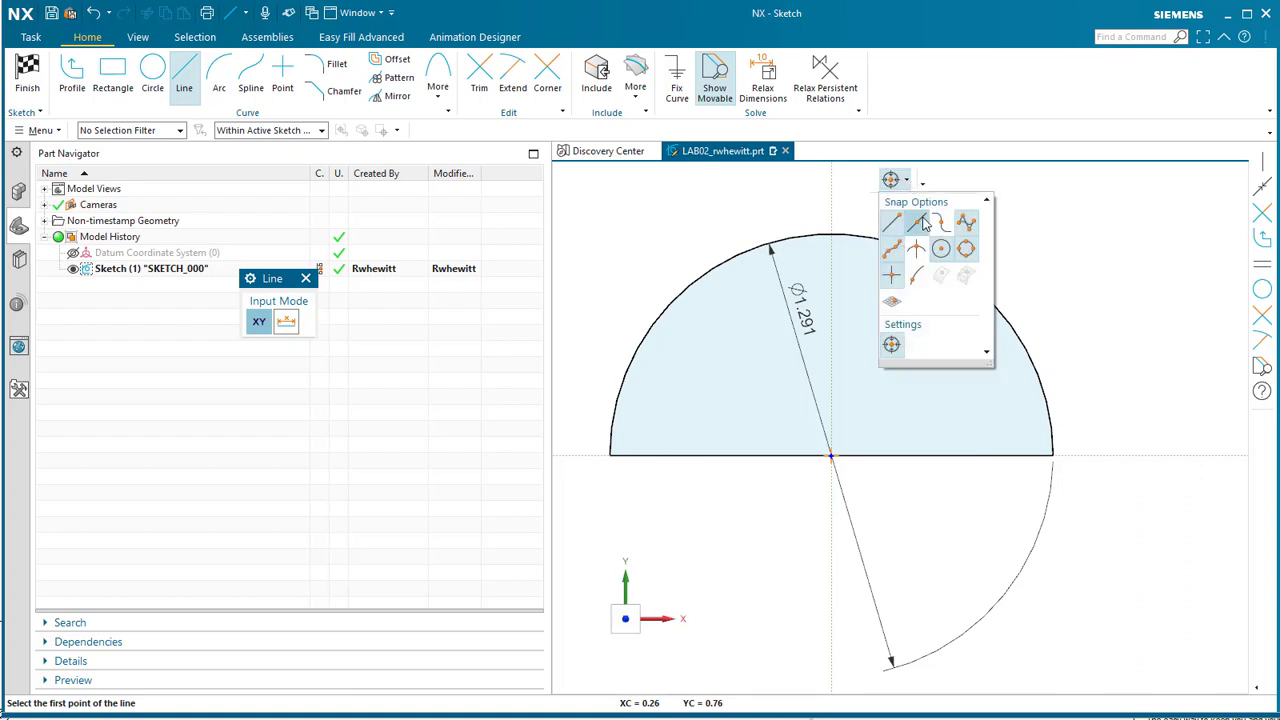
{"action": "left_click", "coordinate": [919, 283]}
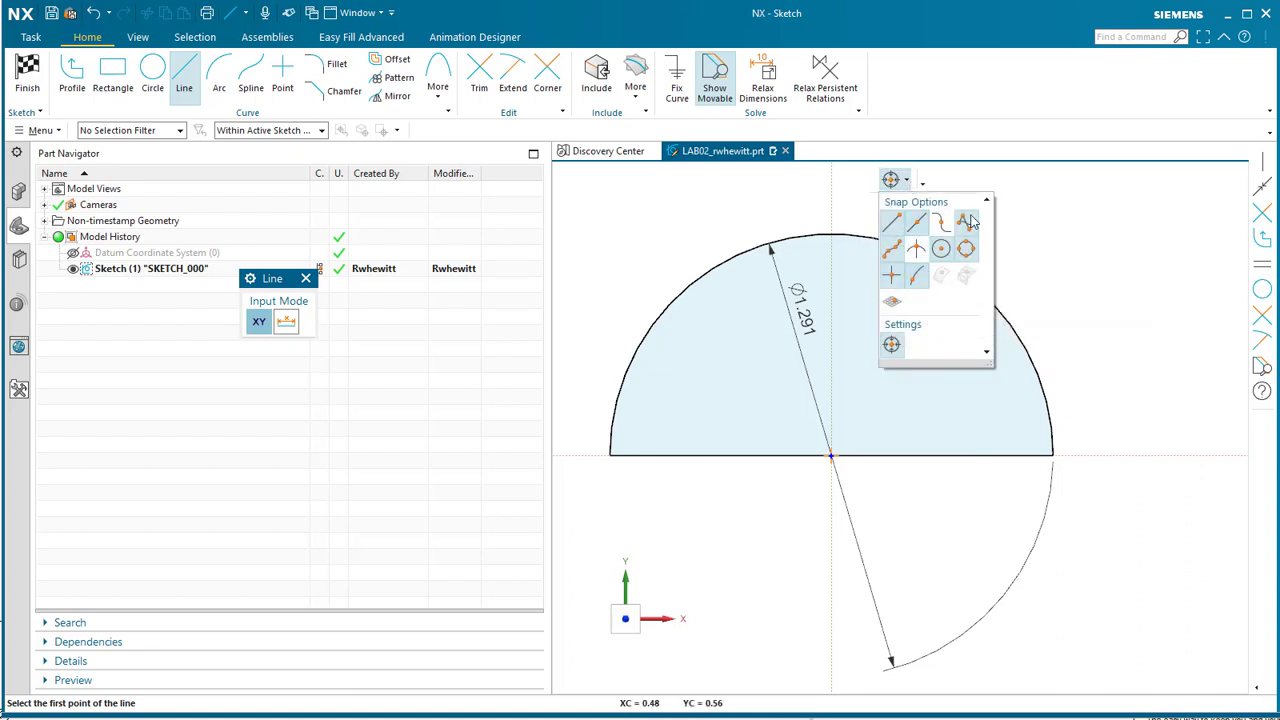
{"action": "left_click", "coordinate": [891, 181]}
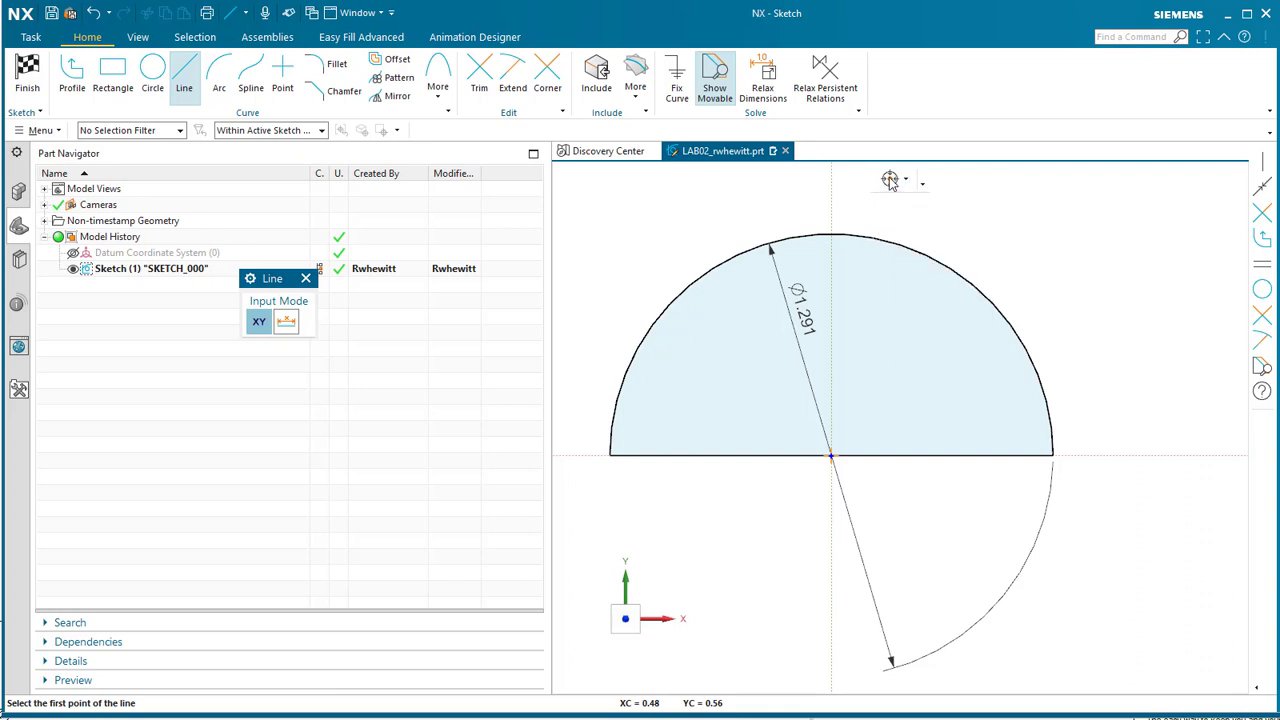
{"action": "left_click", "coordinate": [959, 273]}
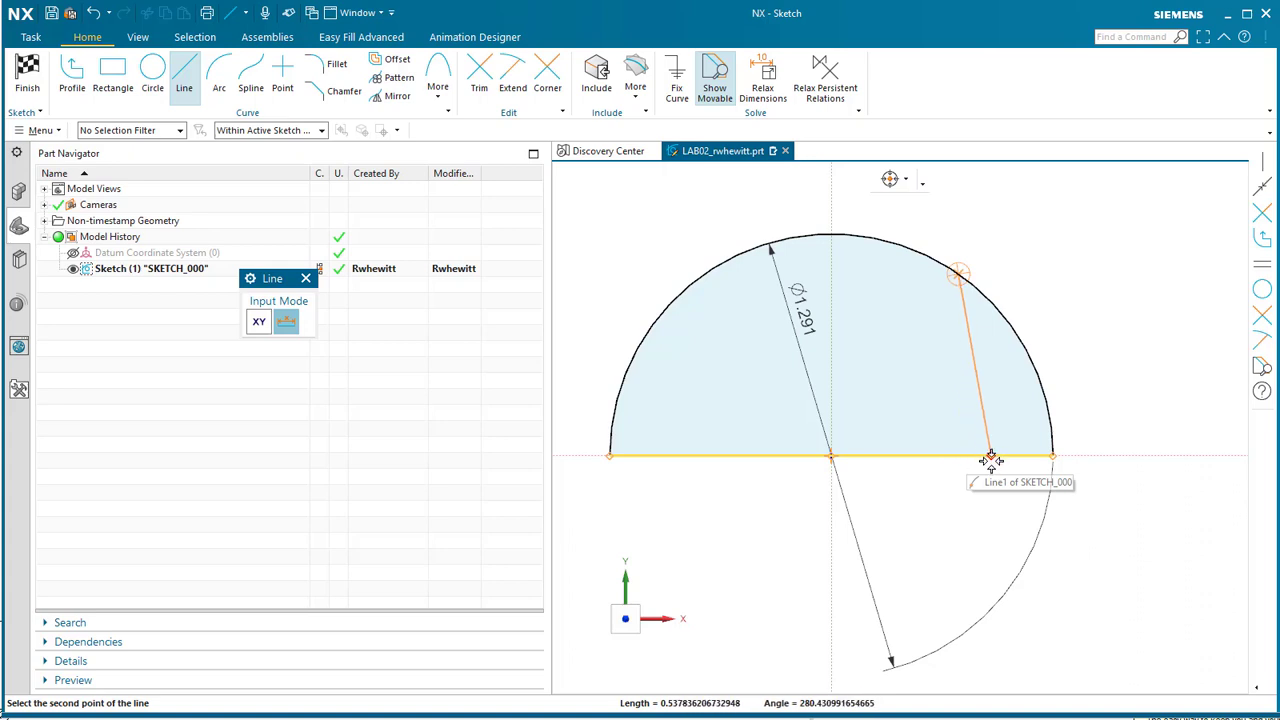
{"action": "left_click", "coordinate": [958, 364]}
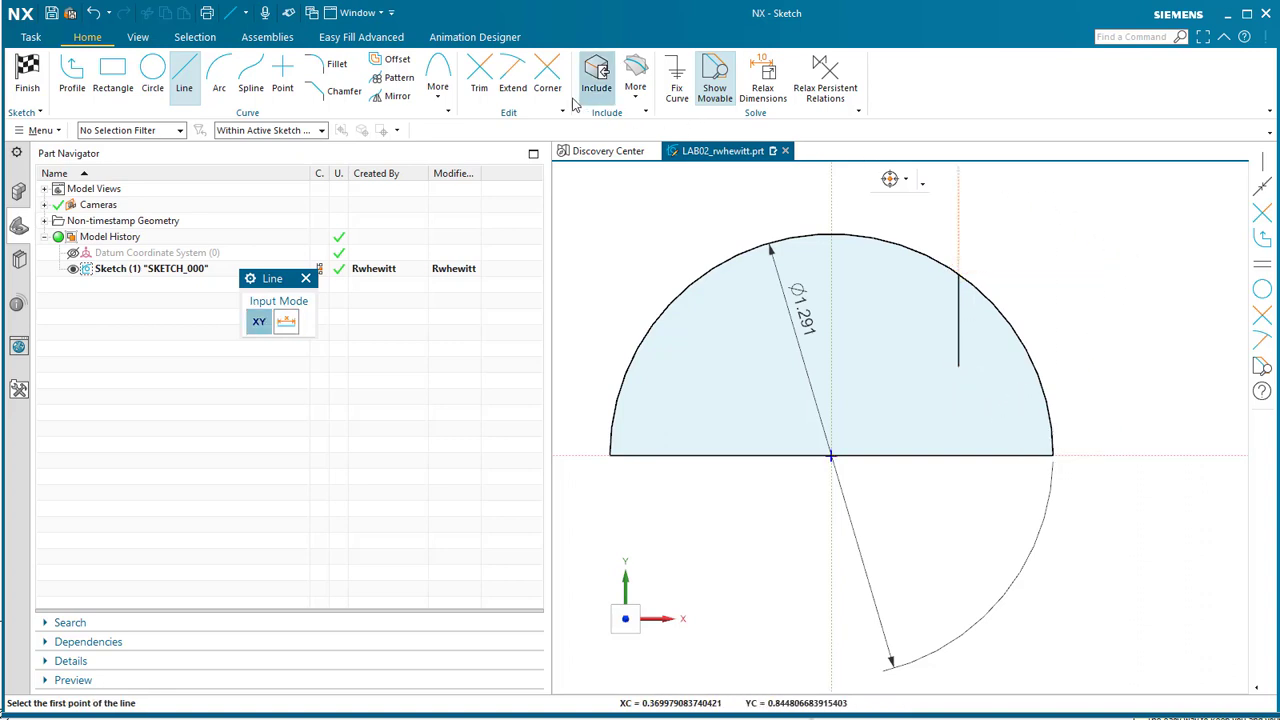
Extend the vertical line down to the horizontal base line
{"action": "left_click", "coordinate": [509, 82]}
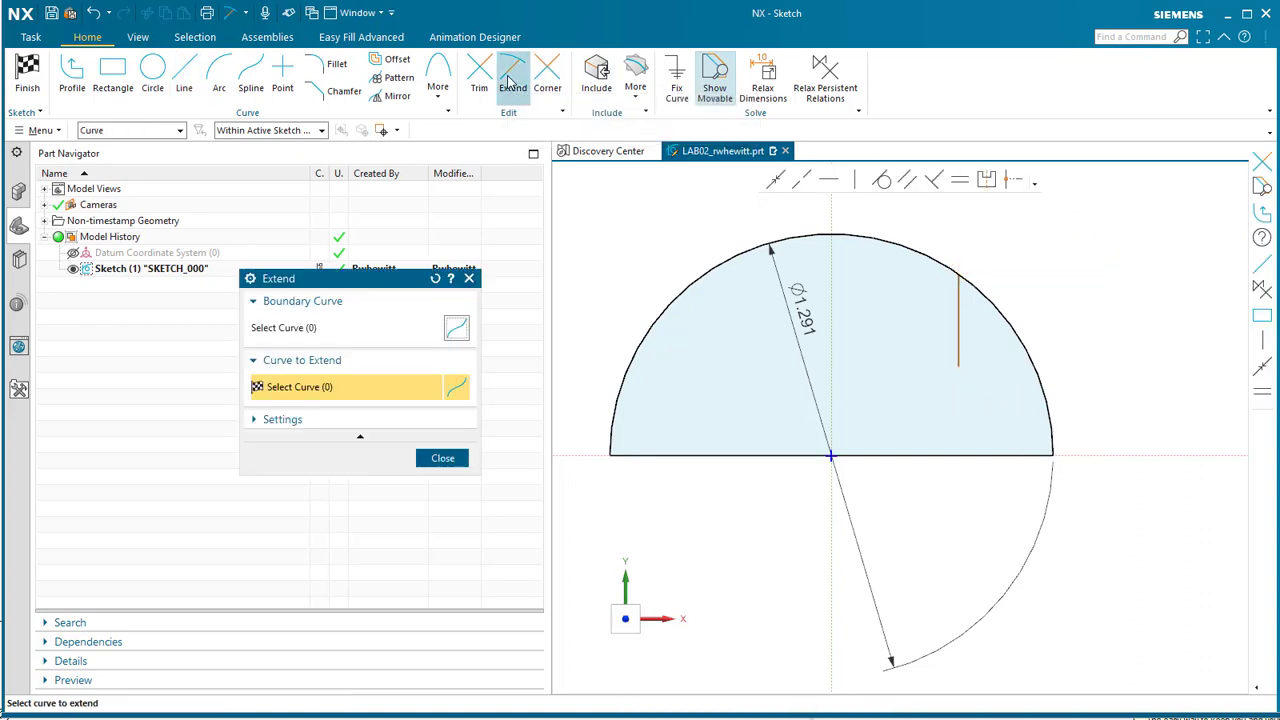
{"action": "left_click", "coordinate": [958, 357]}
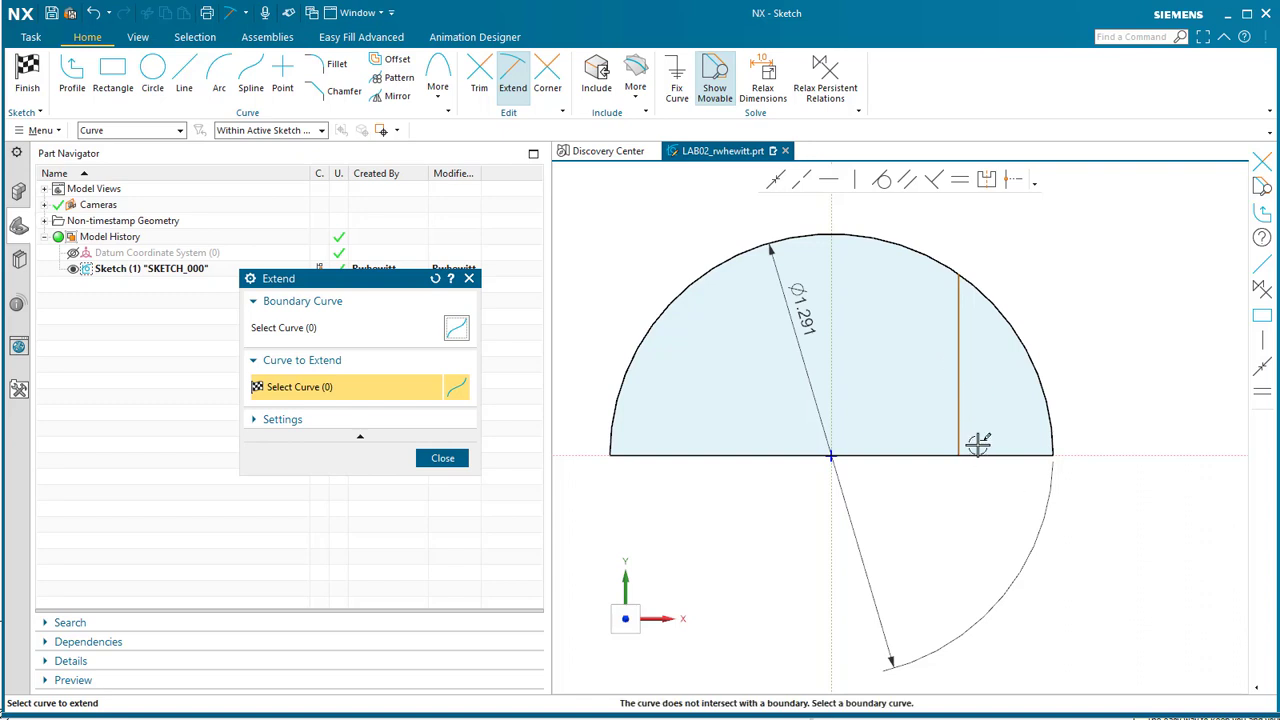
{"action": "left_click", "coordinate": [446, 460]}
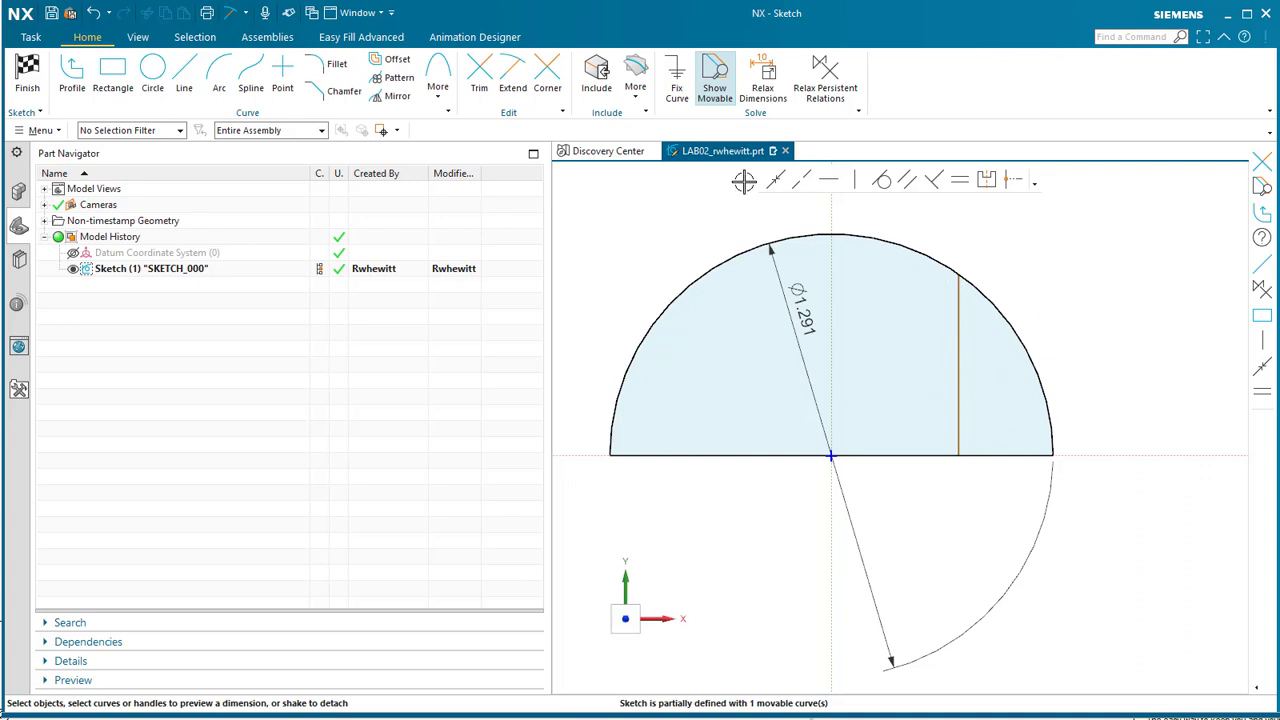
Trim the parts of the base line and the arc that lie to the right of the vertical line
{"action": "left_click", "coordinate": [479, 72]}
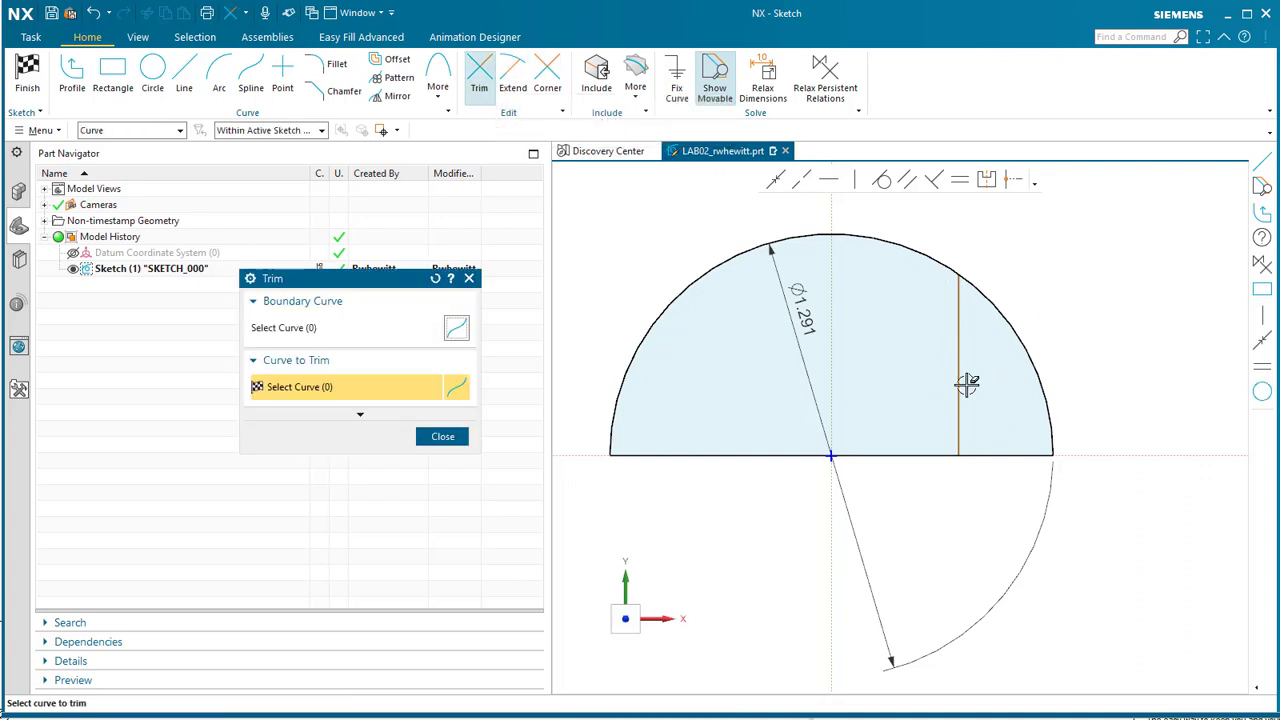
{"action": "left_click", "coordinate": [1017, 450]}
{"action": "left_click", "coordinate": [1051, 394]}
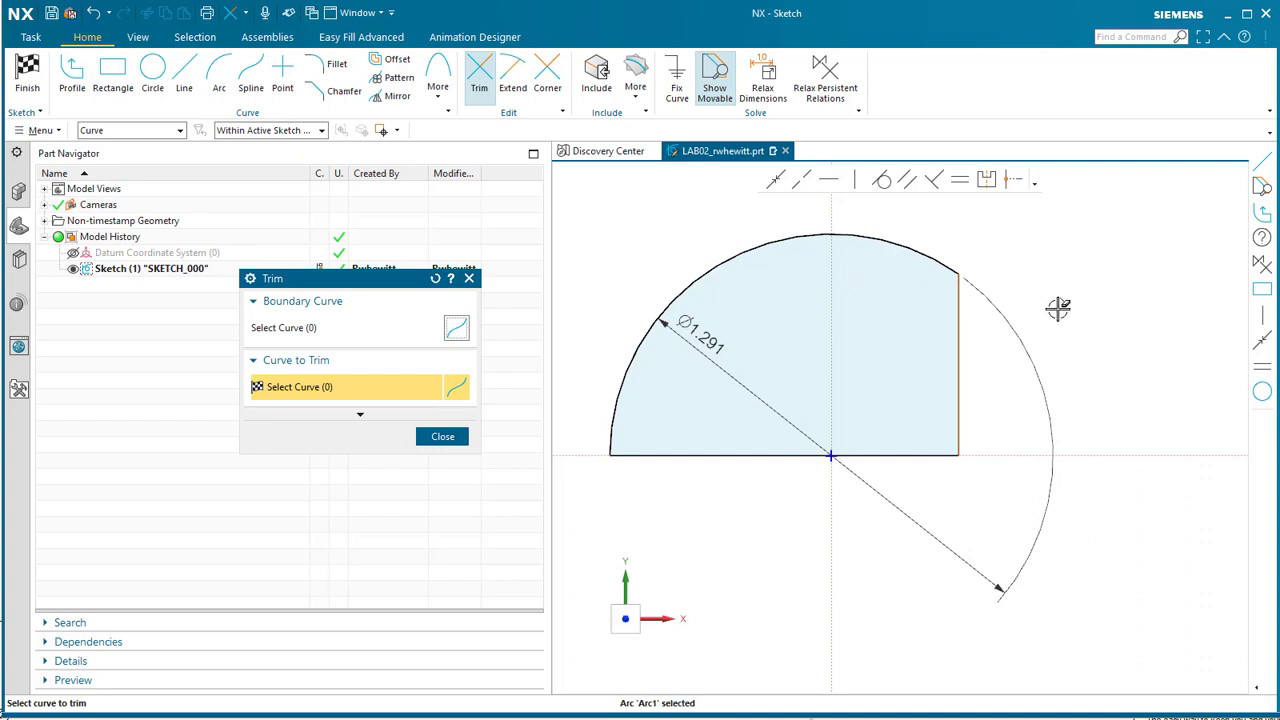
Shift the vertical line inward toward the circle's centre and draw a slanted line from its upper end down and outward
{"action": "left_click", "coordinate": [443, 436]}
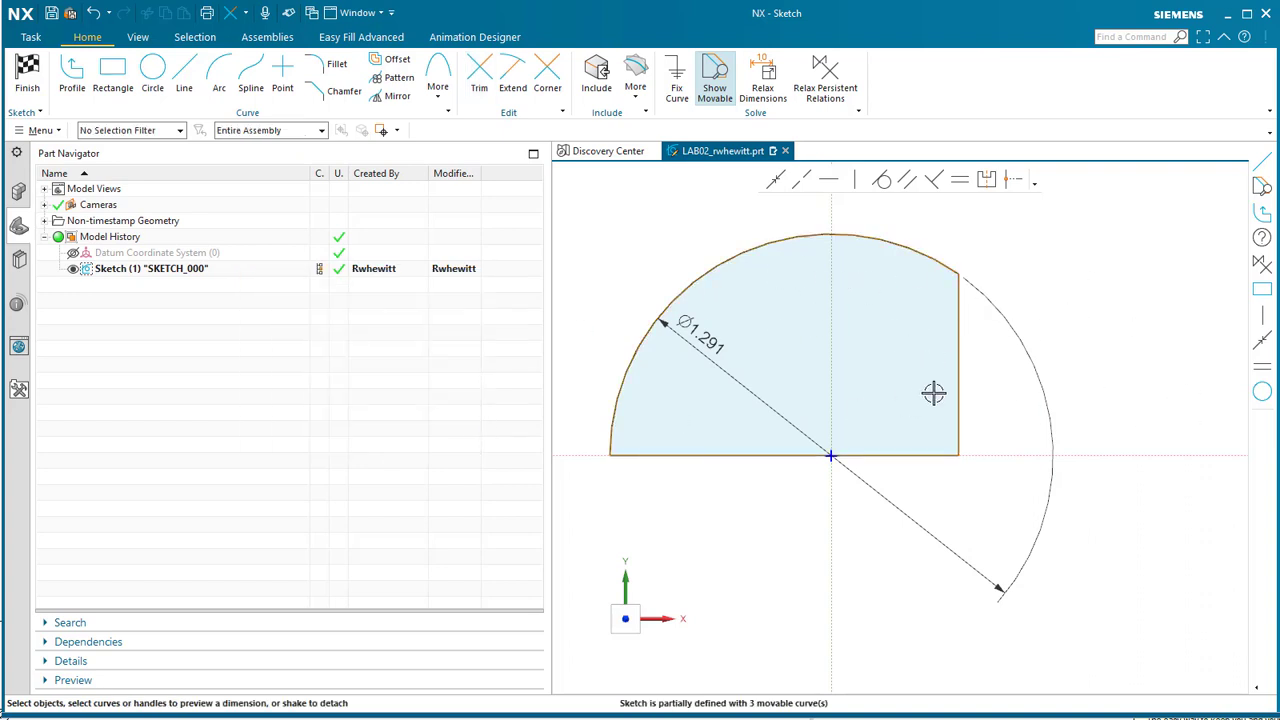
{"action": "mouse_move", "coordinate": [957, 375]}
{"action": "left_mouse_down"}
{"action": "mouse_move", "coordinate": [920, 366]}
{"action": "mouse_move", "coordinate": [969, 369]}
{"action": "mouse_move", "coordinate": [908, 372]}
{"action": "mouse_move", "coordinate": [974, 366]}
{"action": "mouse_move", "coordinate": [897, 370]}
{"action": "mouse_move", "coordinate": [918, 366]}
{"action": "left_mouse_up"}
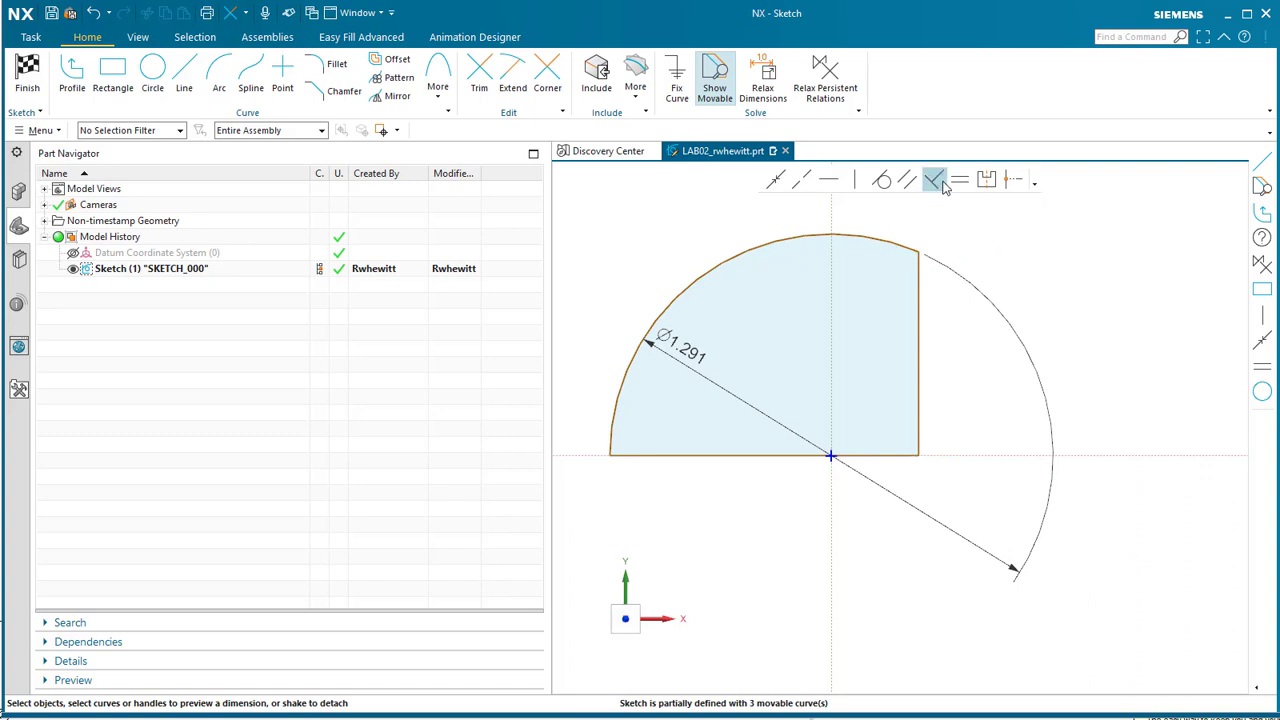
{"action": "left_click", "coordinate": [184, 72]}
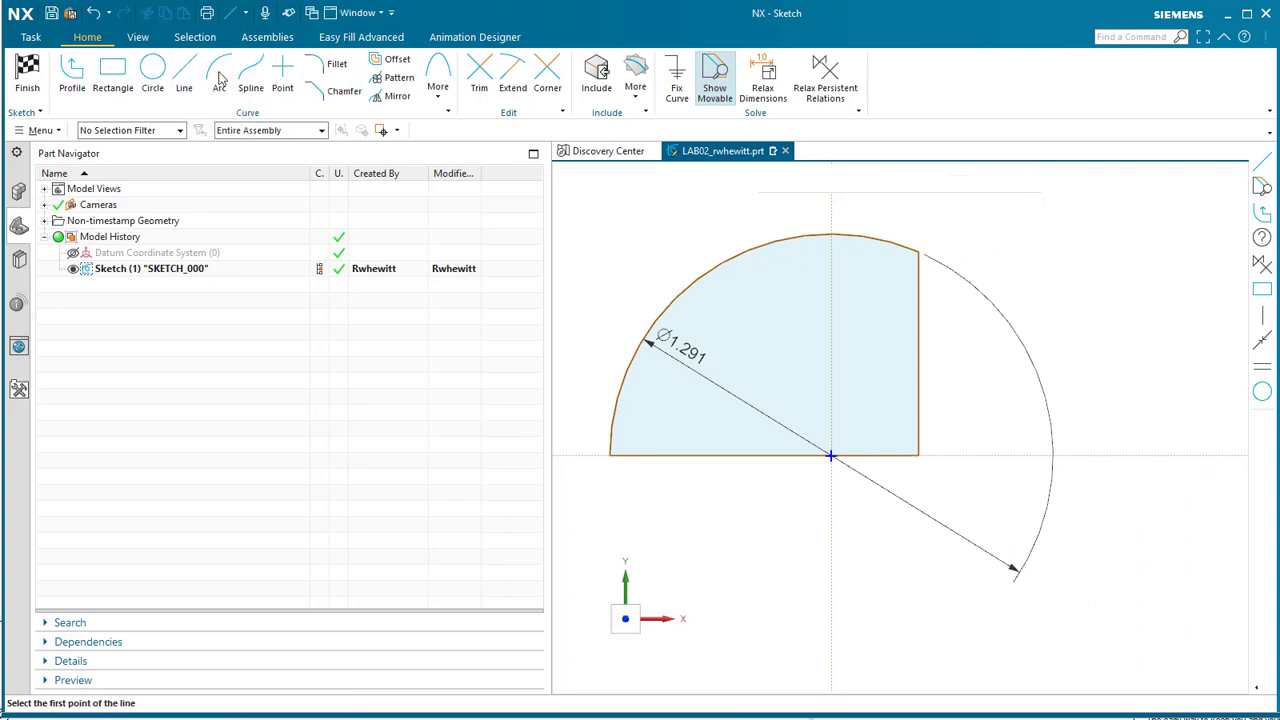
{"action": "left_click", "coordinate": [917, 251]}
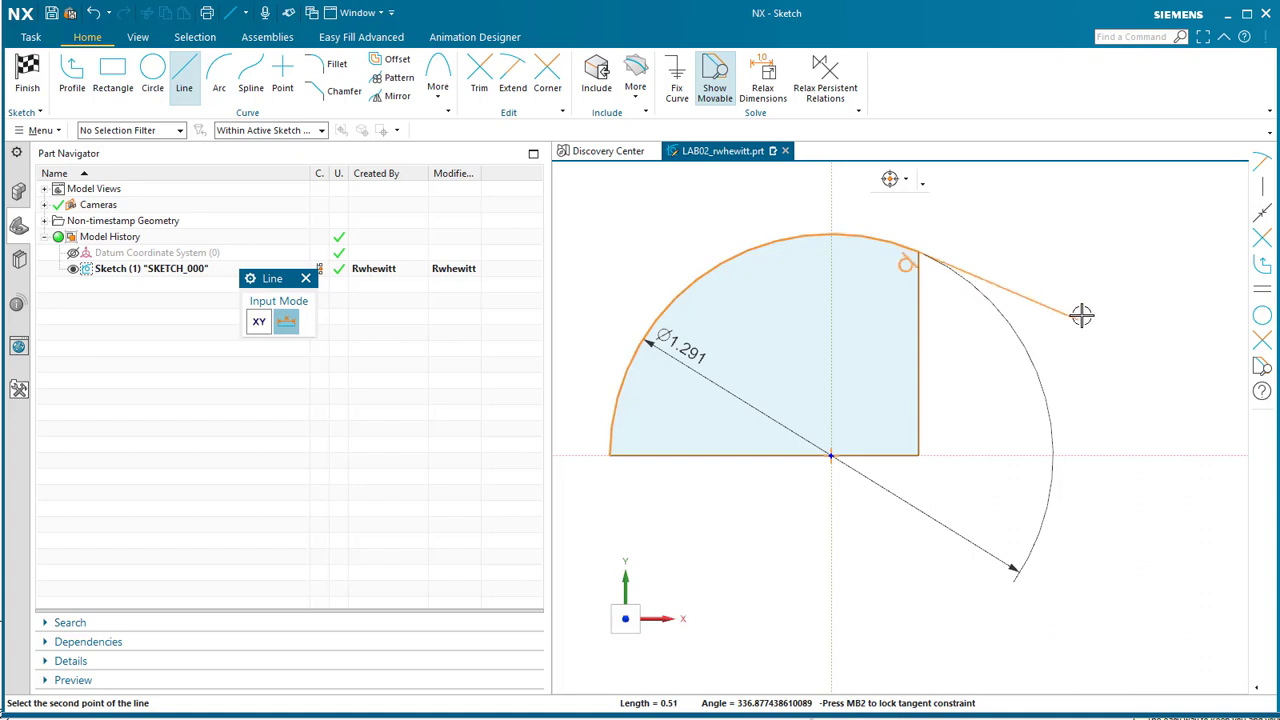
{"action": "left_click", "coordinate": [1003, 363]}
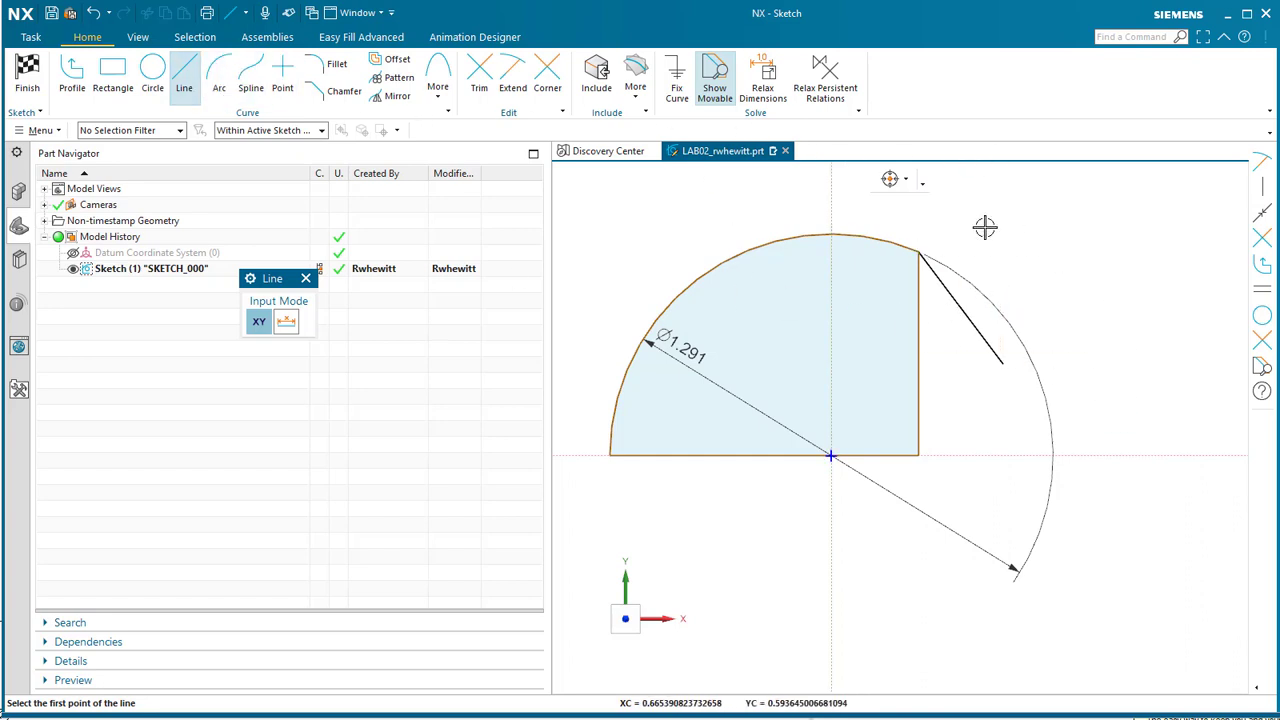
Draw a short vertical line straight down from the slanted line's free end, stopping above the horizontal axis
{"action": "left_click", "coordinate": [184, 80]}
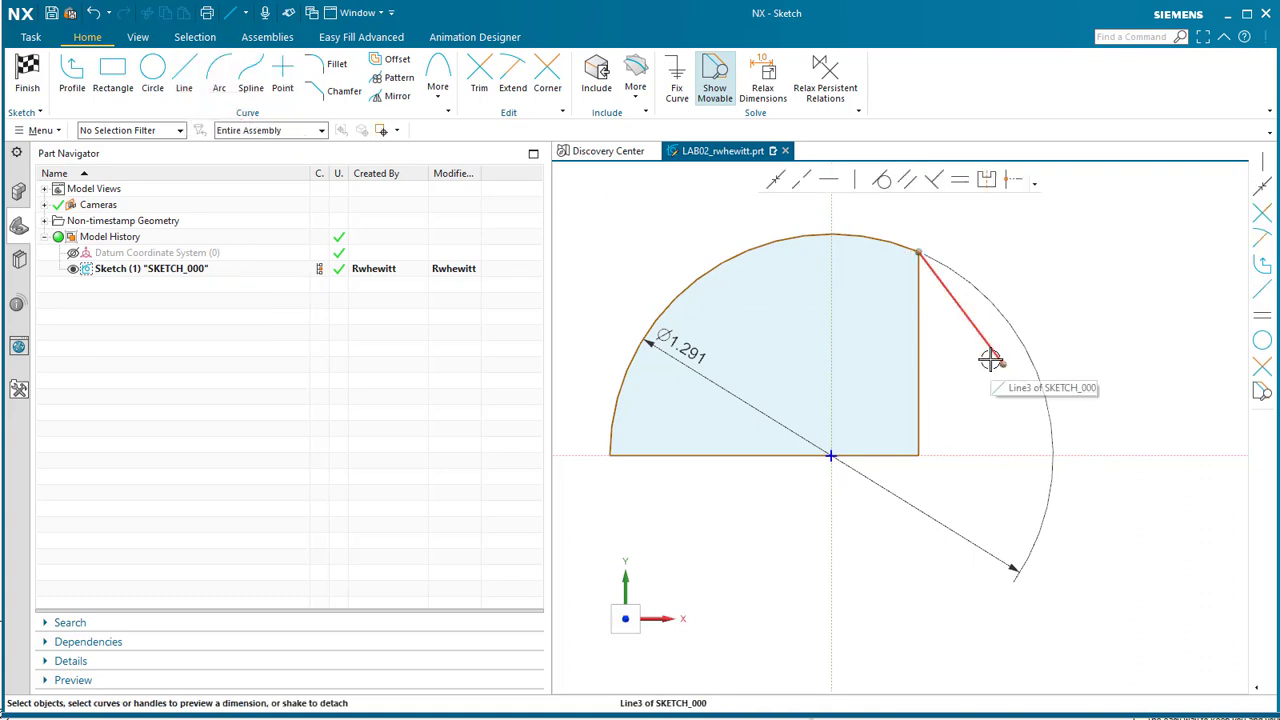
{"action": "left_click", "coordinate": [1003, 365]}
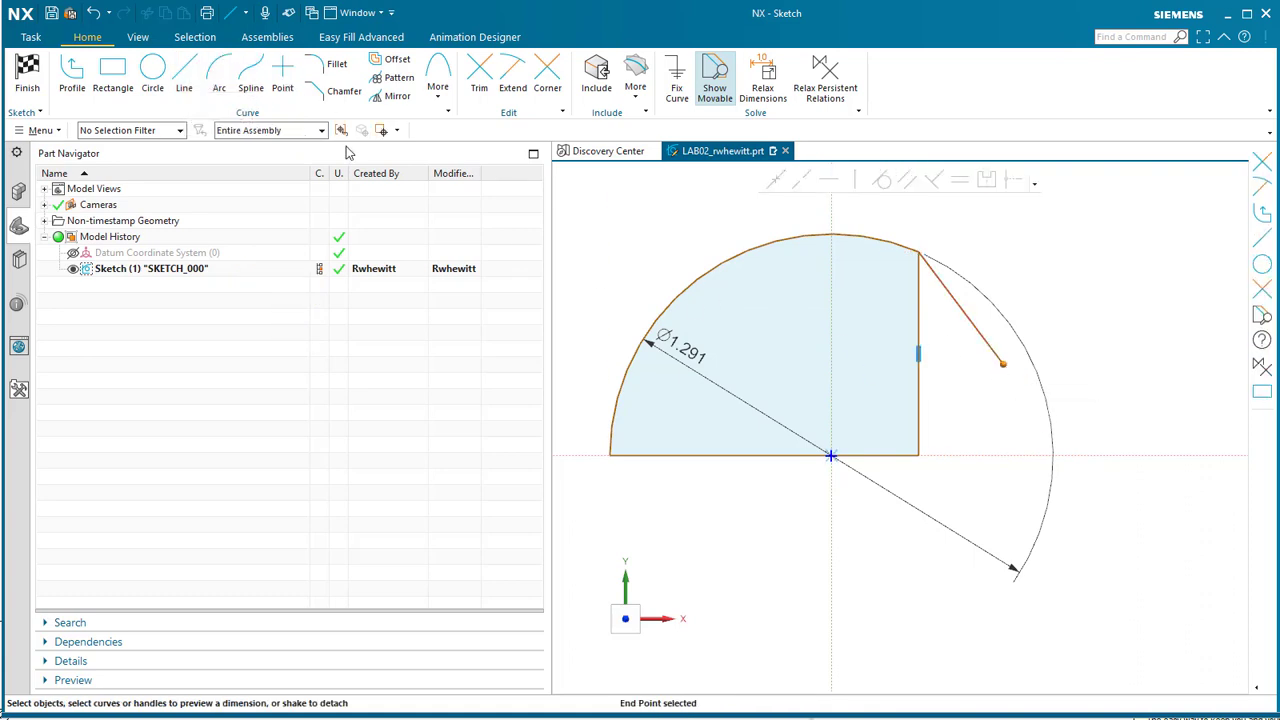
{"action": "left_click", "coordinate": [182, 80]}
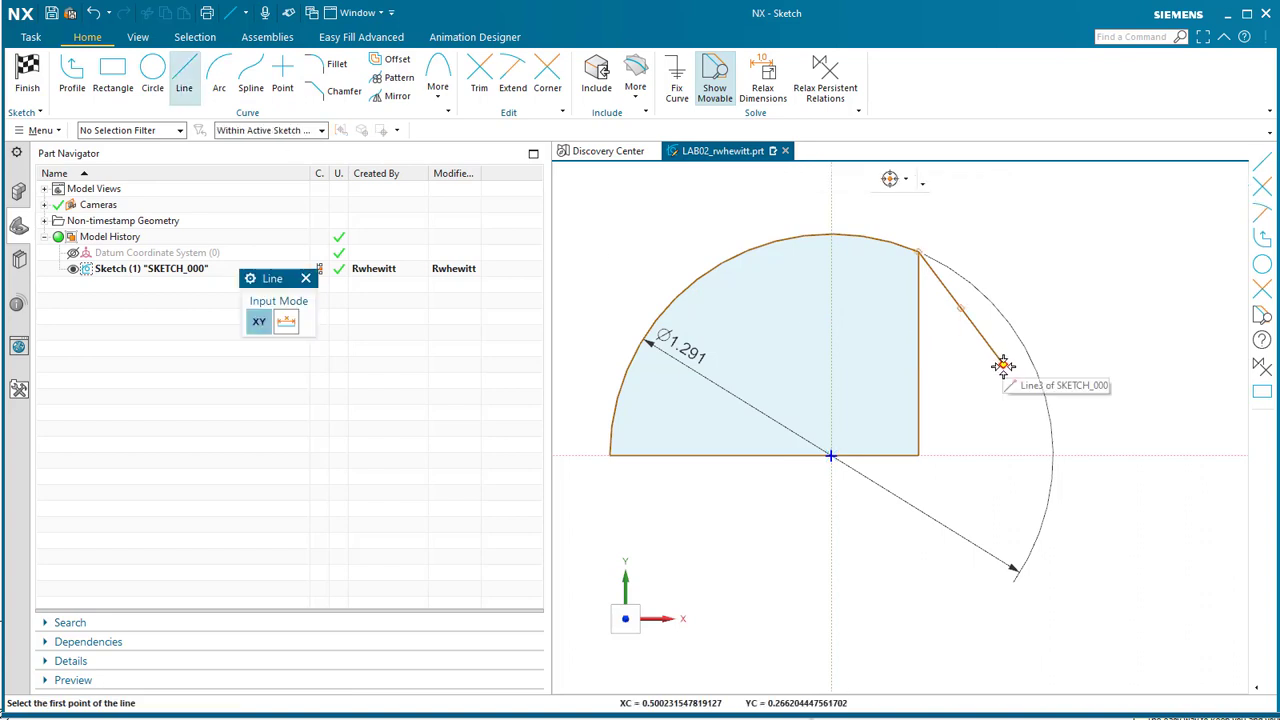
{"action": "left_click", "coordinate": [1003, 365]}
{"action": "left_click", "coordinate": [1008, 425]}
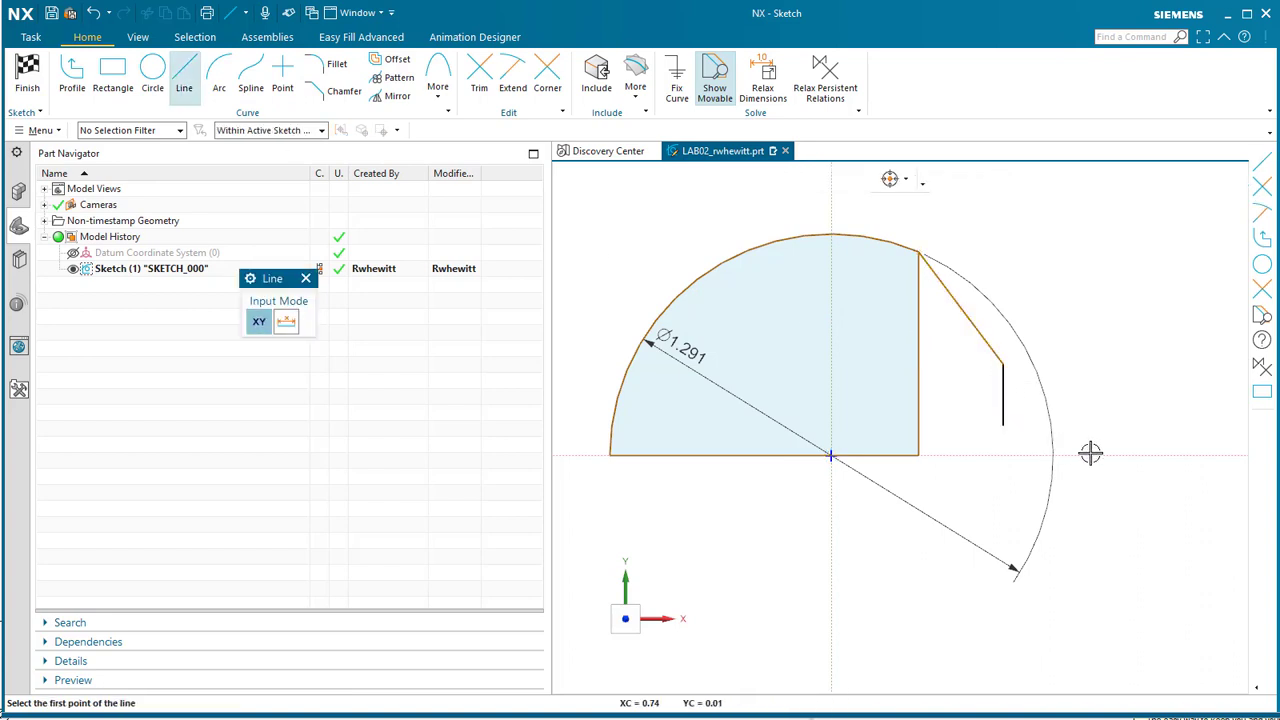
{"action": "key", "text": "Escape"}
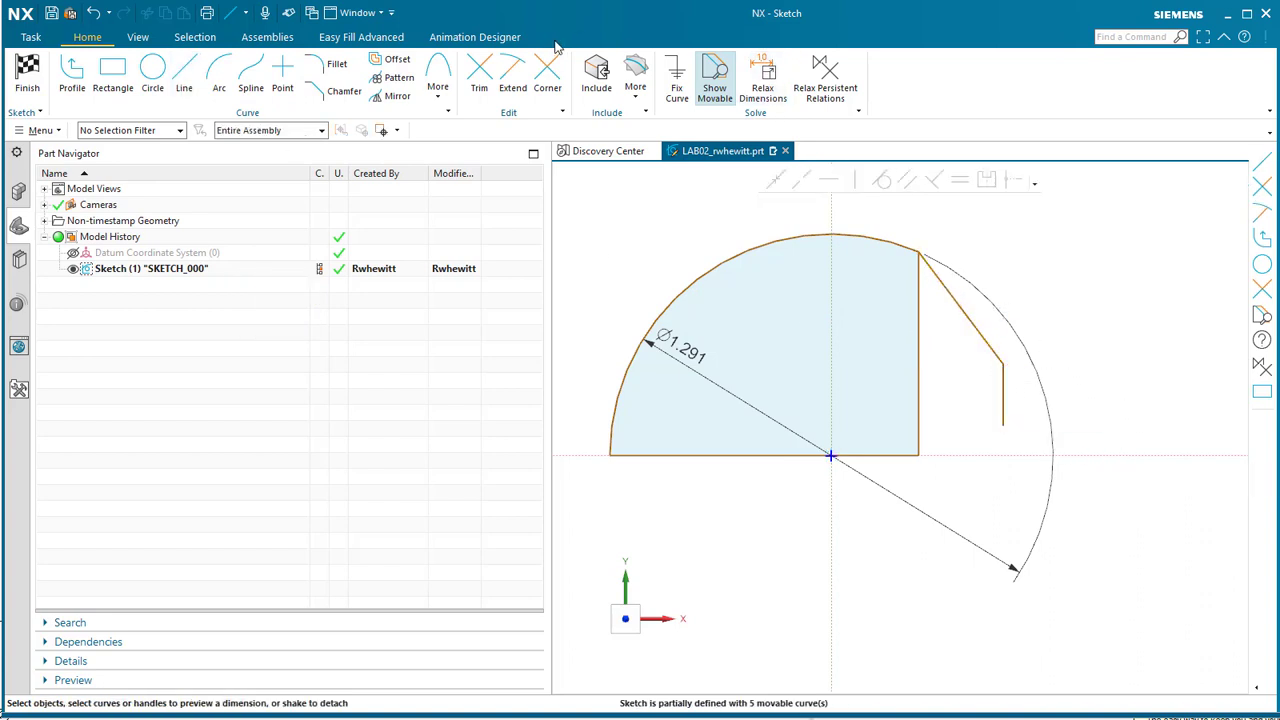
Delete the inner vertical line and join the base line to the new outer vertical line with Corner
{"action": "left_click", "coordinate": [918, 398]}
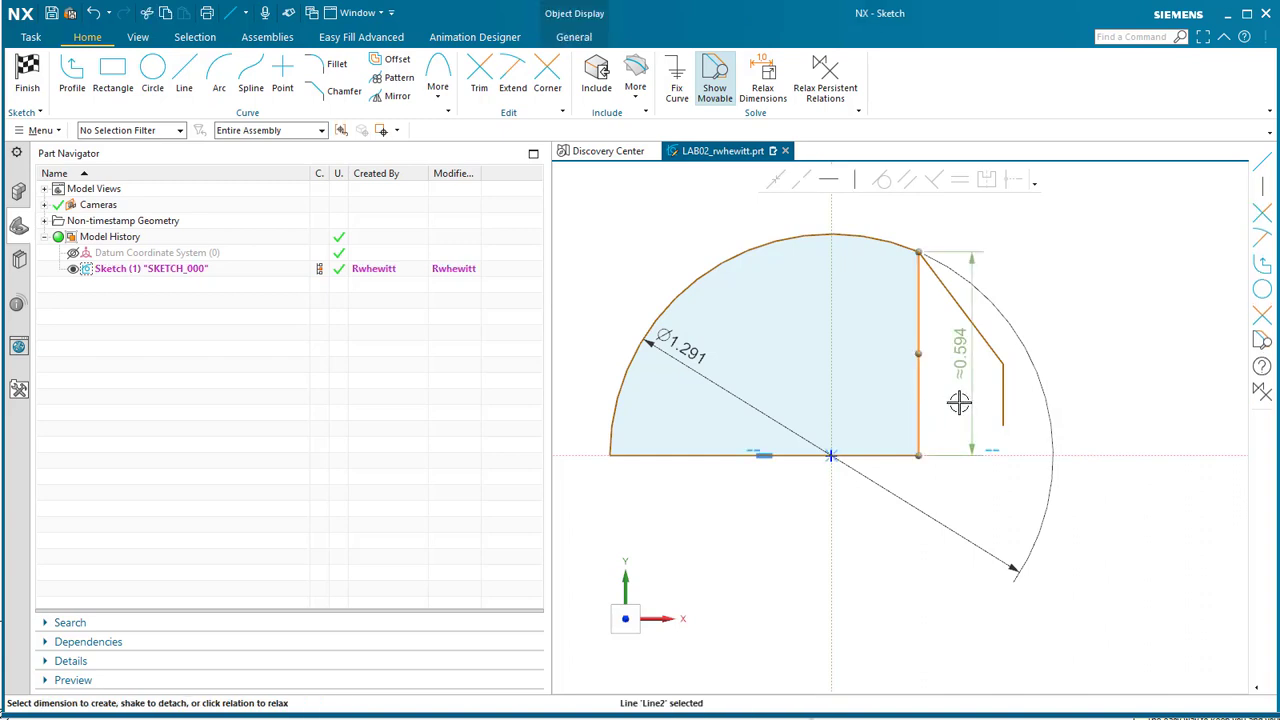
{"action": "key", "text": "Delete"}
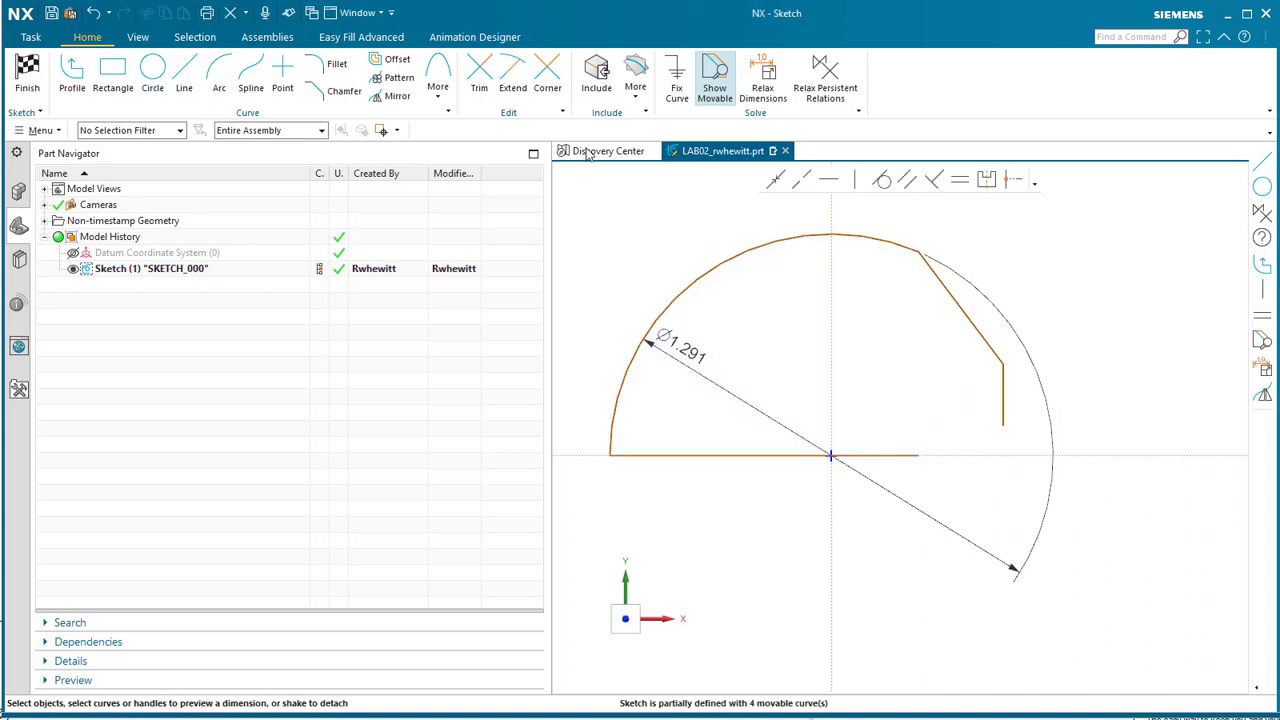
{"action": "left_click", "coordinate": [546, 75]}
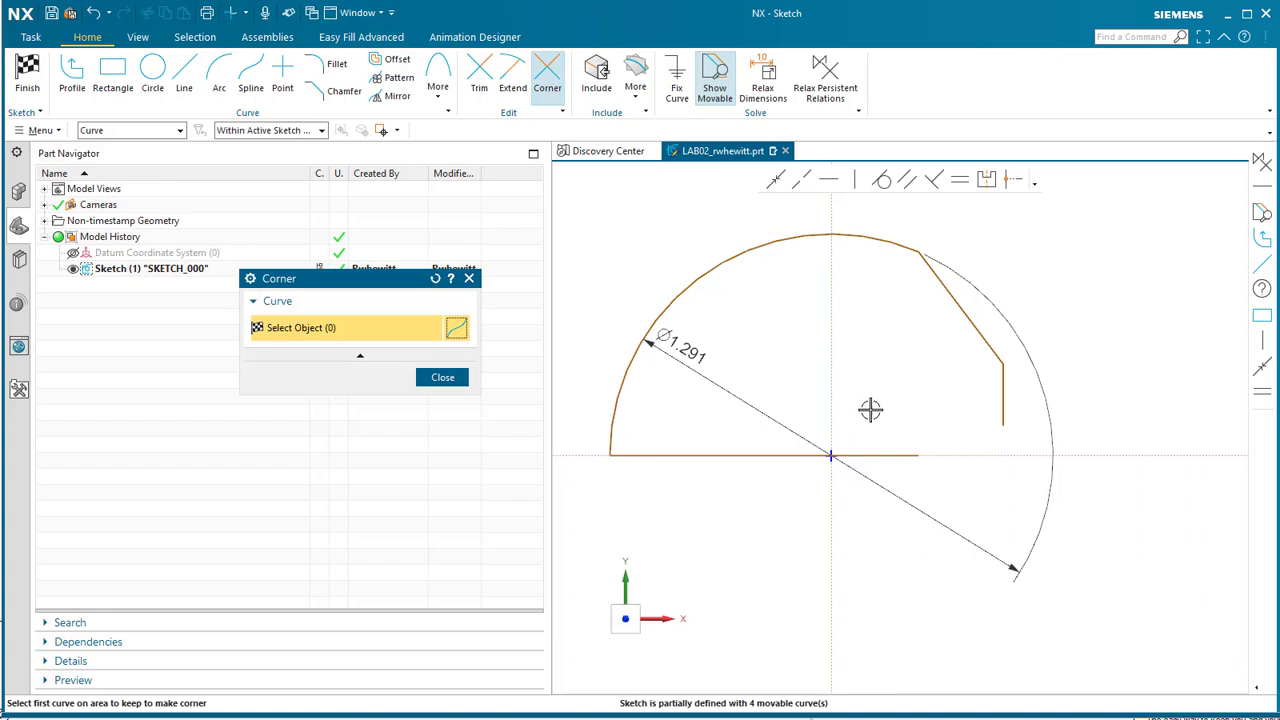
{"action": "left_click", "coordinate": [894, 455]}
{"action": "left_click", "coordinate": [1003, 423]}
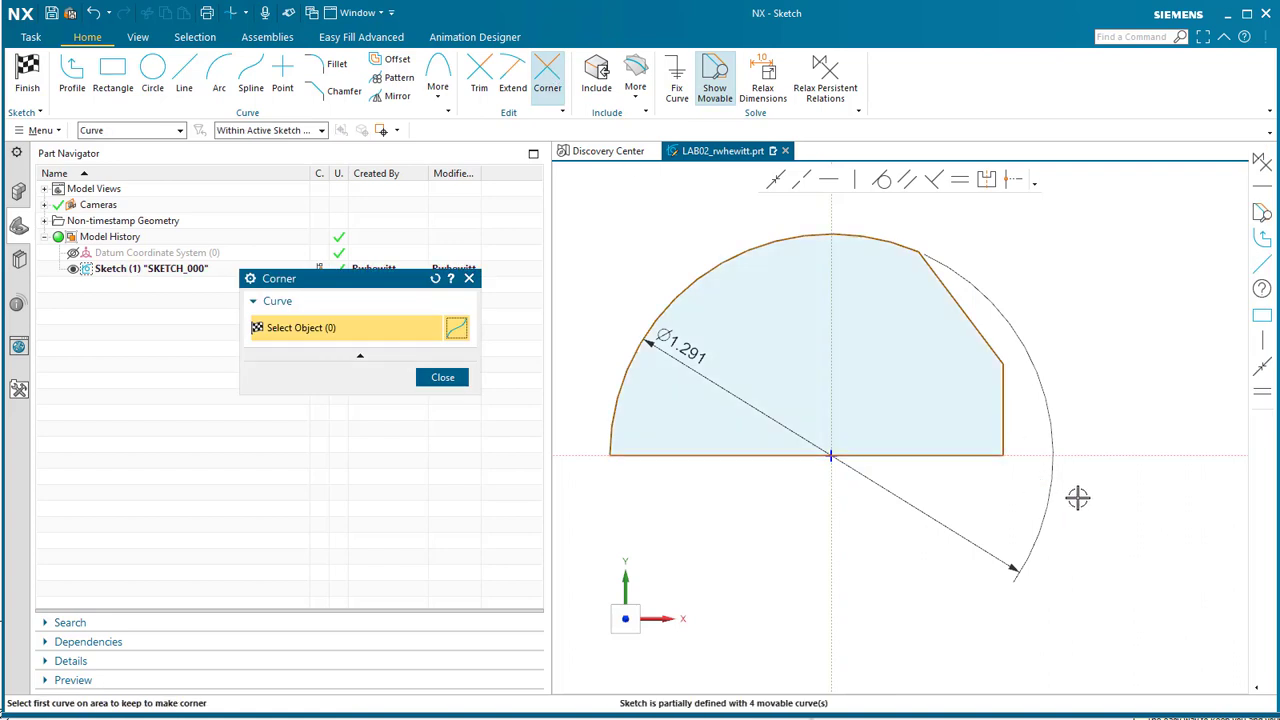
{"action": "left_click", "coordinate": [437, 380]}
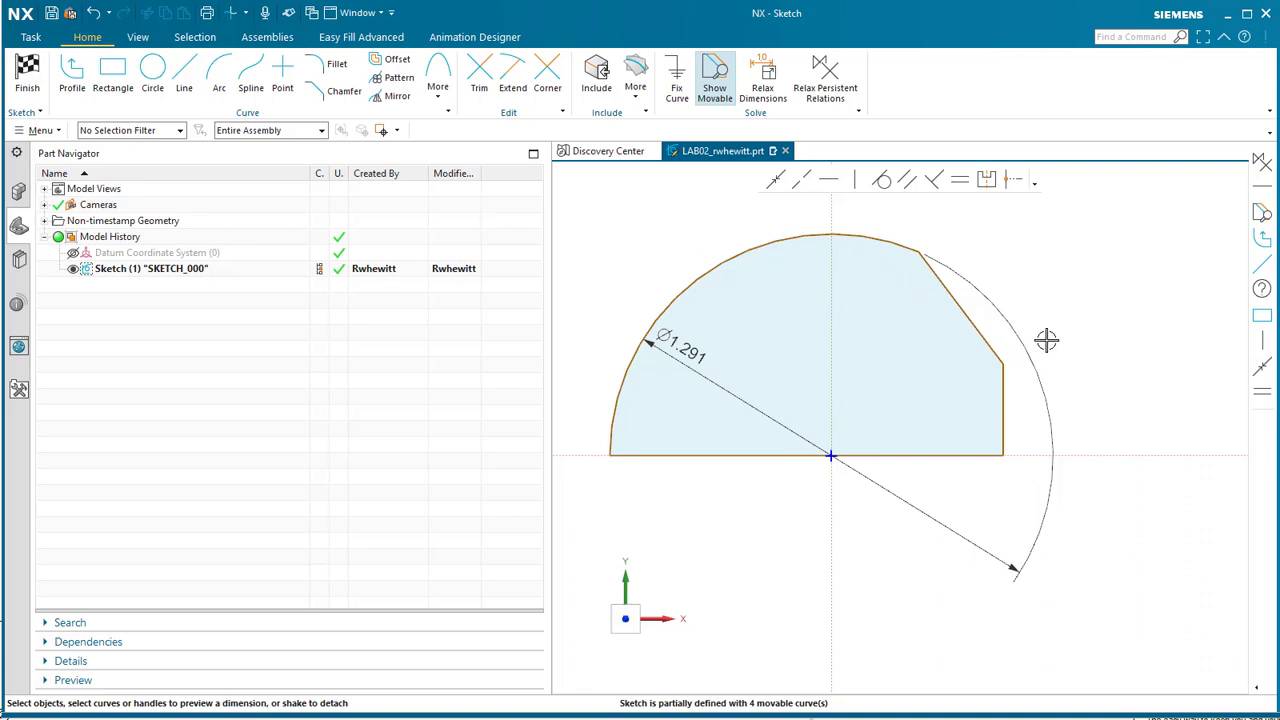
Dimension the angle between the slanted line and the horizontal axis as 44°
{"action": "left_click", "coordinate": [974, 325]}
{"action": "left_click", "coordinate": [1038, 446]}
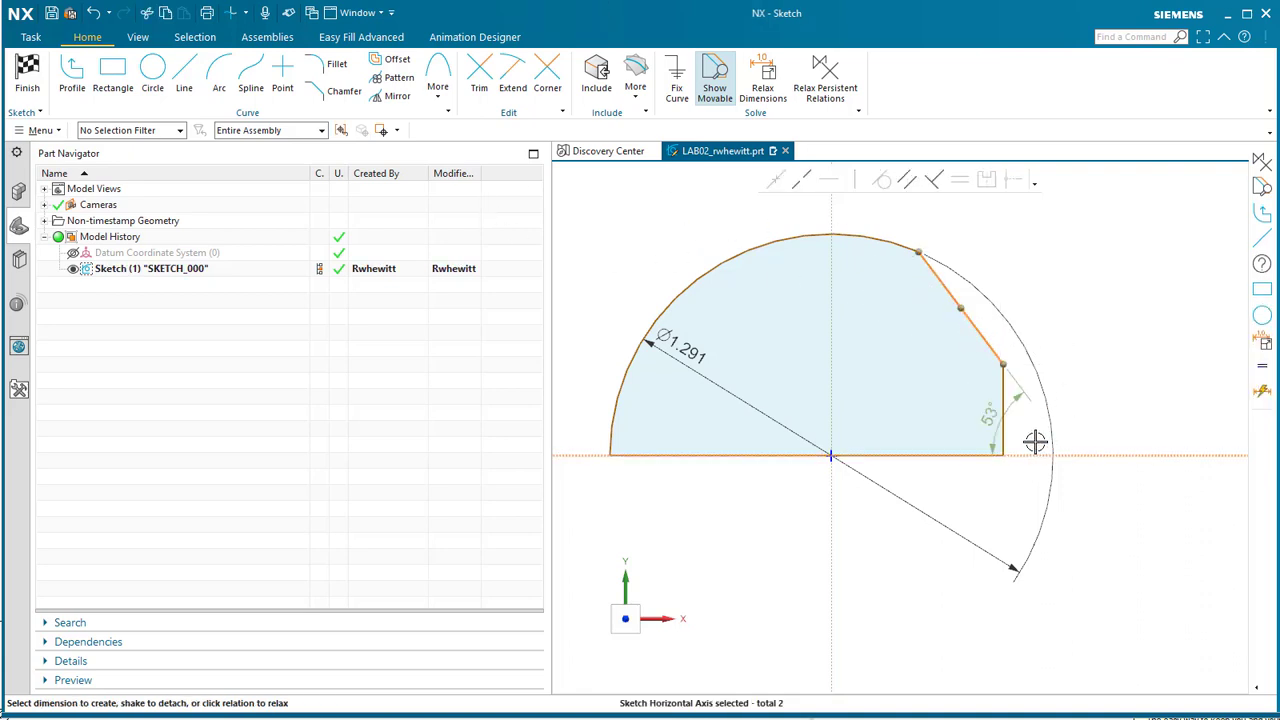
{"action": "key", "text": "Escape"}
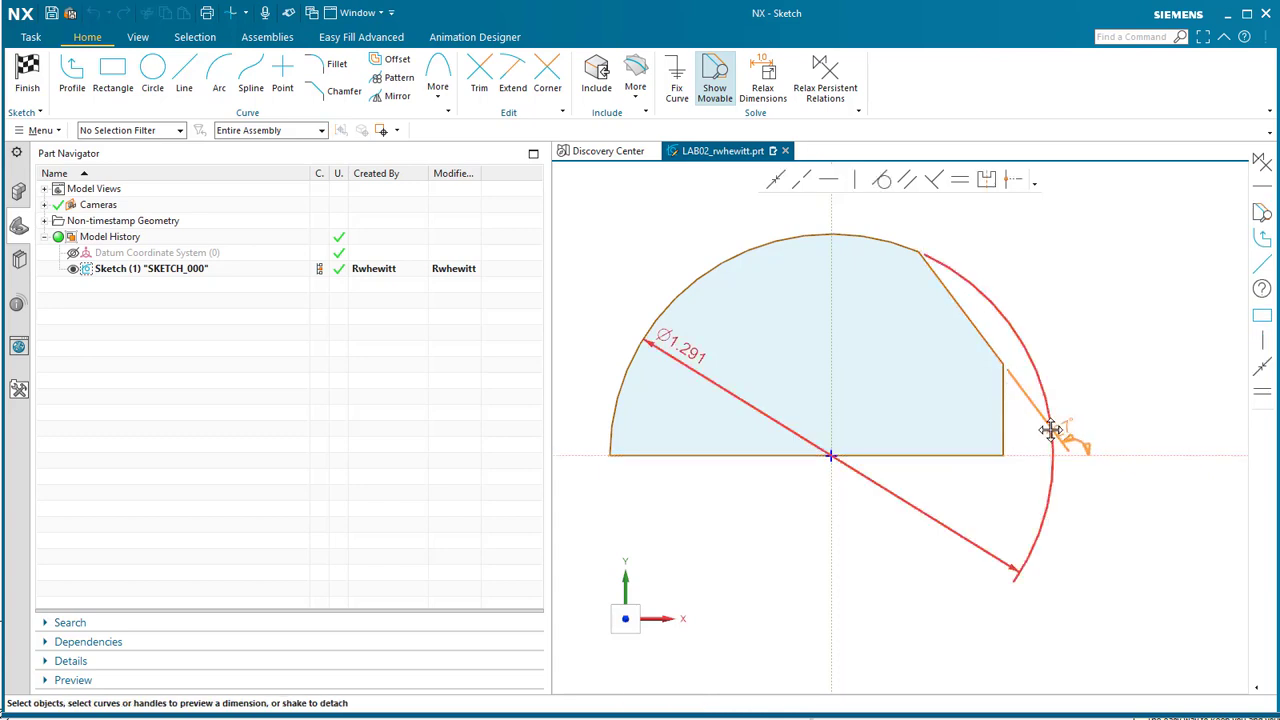
{"action": "left_click", "coordinate": [923, 391]}
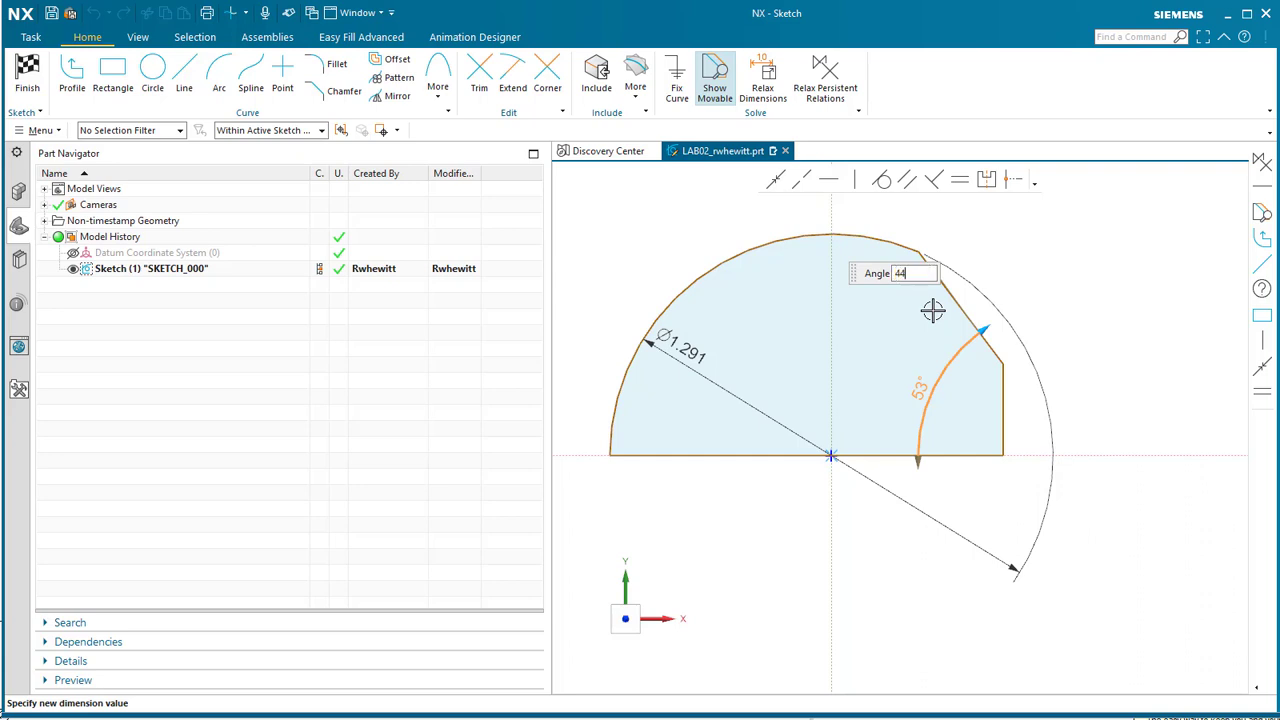
{"action": "key", "text": "Return"}
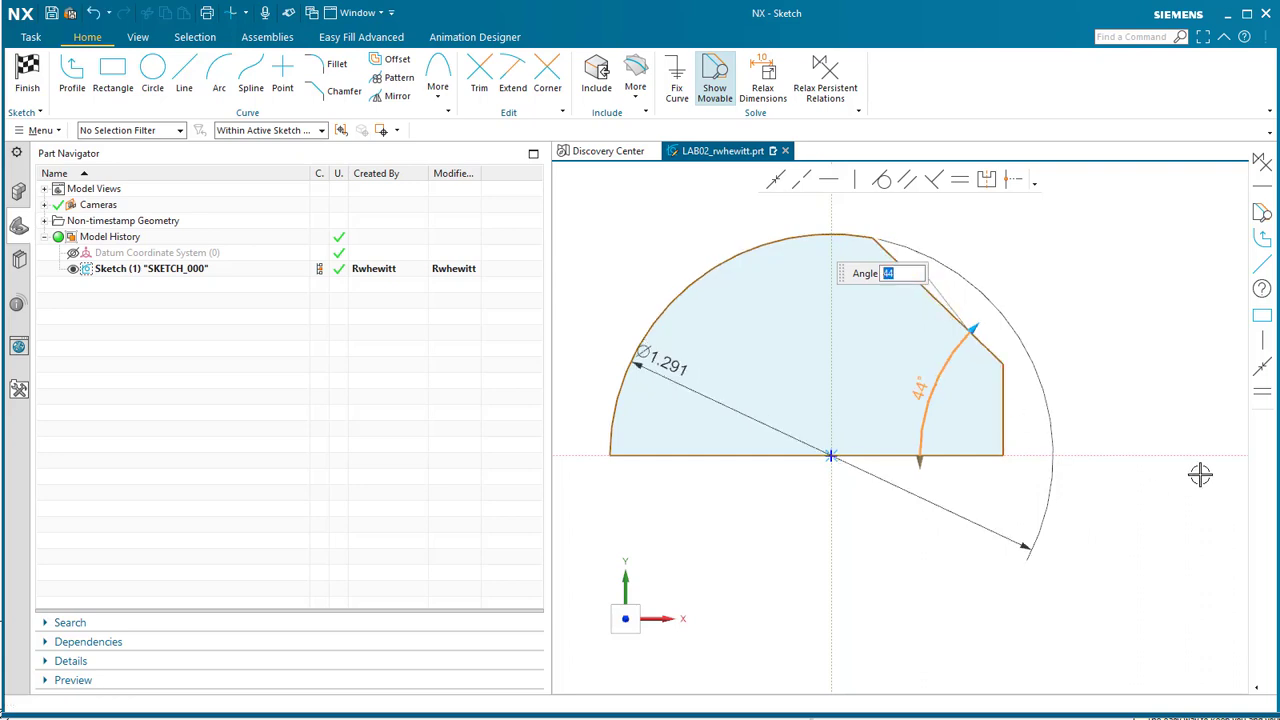
{"action": "middle_click", "coordinate": [897, 554]}
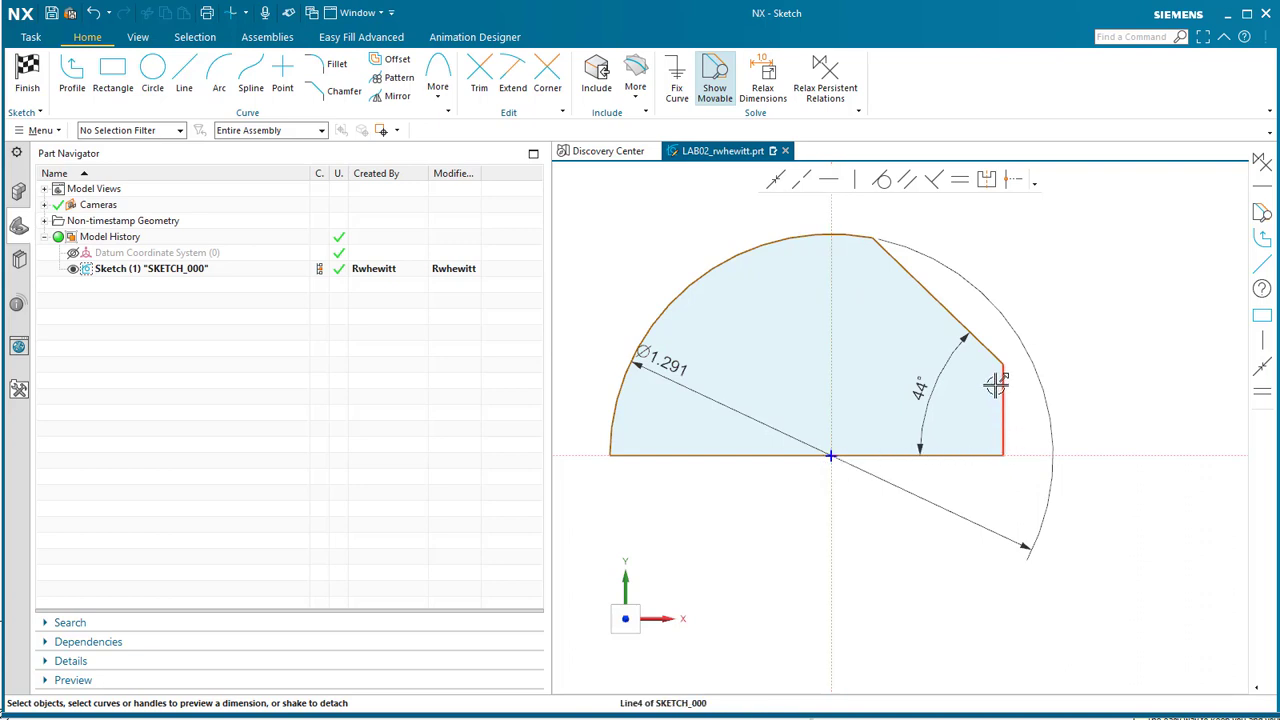
Dimension the horizontal distance from the circle's centre to the vertical line as 0.364 and place it below the profile
{"action": "left_click", "coordinate": [830, 458]}
{"action": "left_click", "coordinate": [1005, 432]}
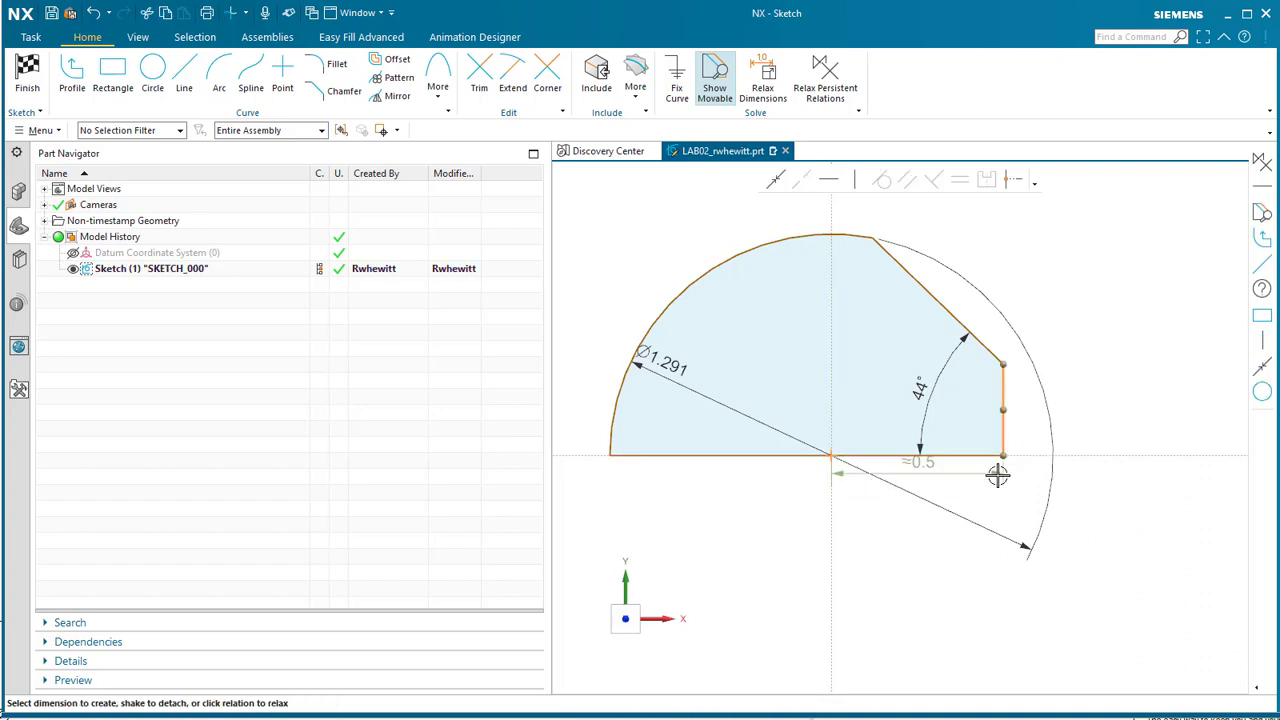
{"action": "left_click_drag", "start_coordinate": [923, 466], "coordinate": [948, 620]}
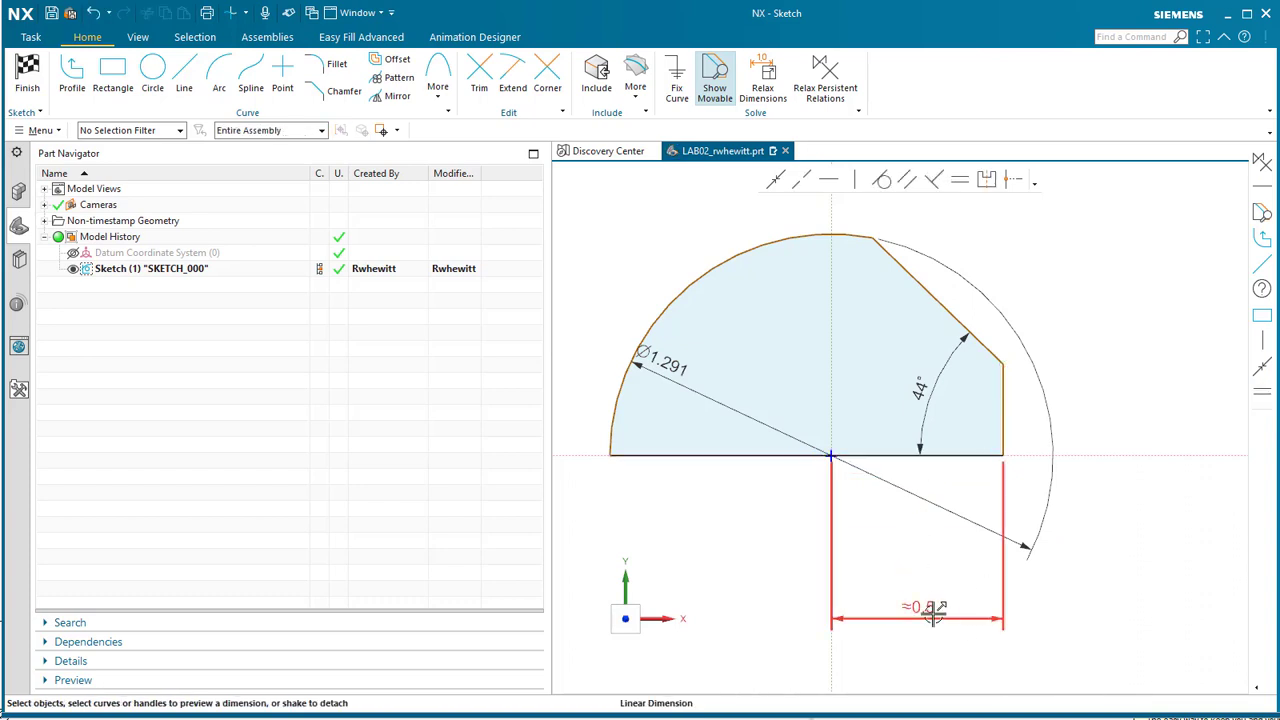
{"action": "left_click", "coordinate": [931, 612]}
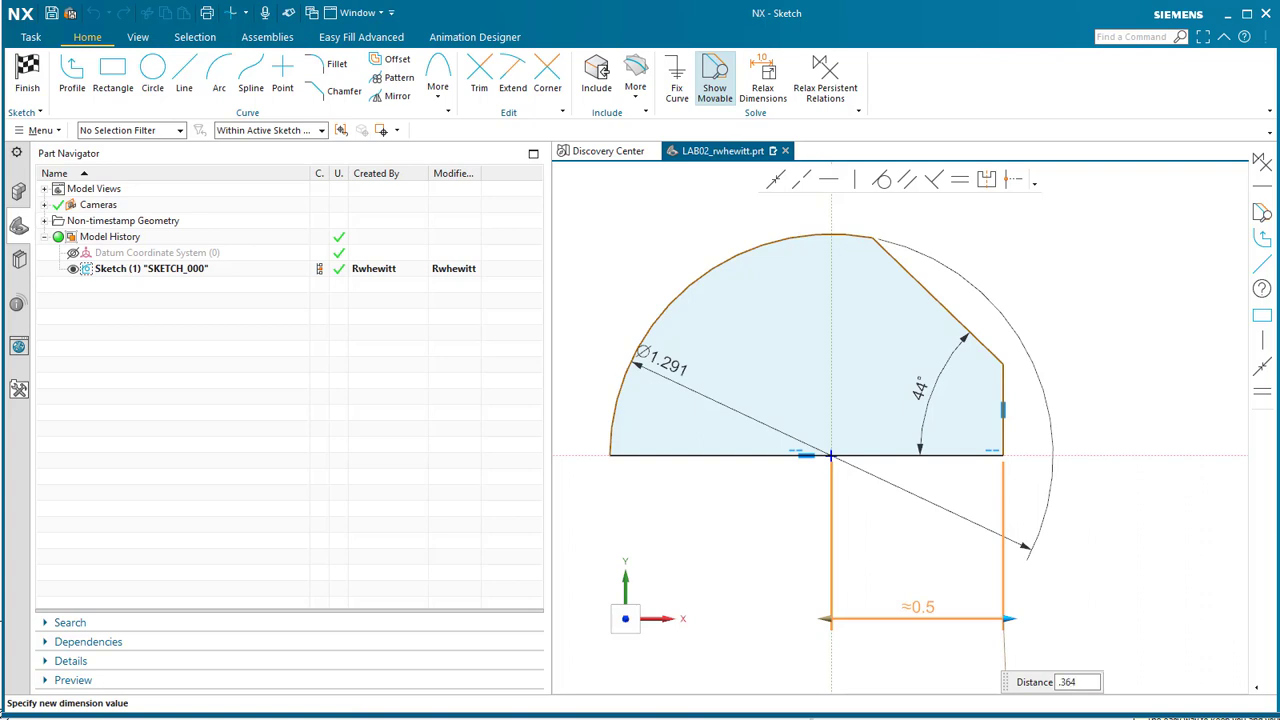
{"action": "type", "text": ".364"}
{"action": "key", "text": "Return"}
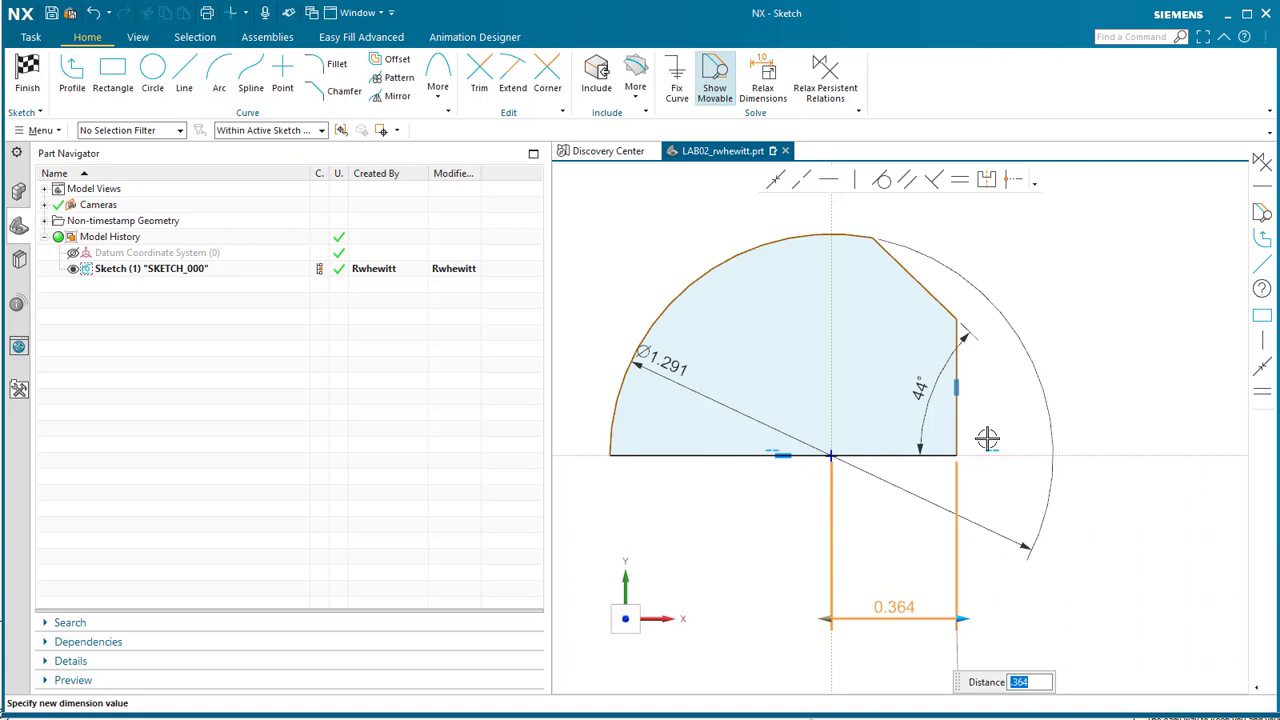
{"action": "key", "text": "Escape"}
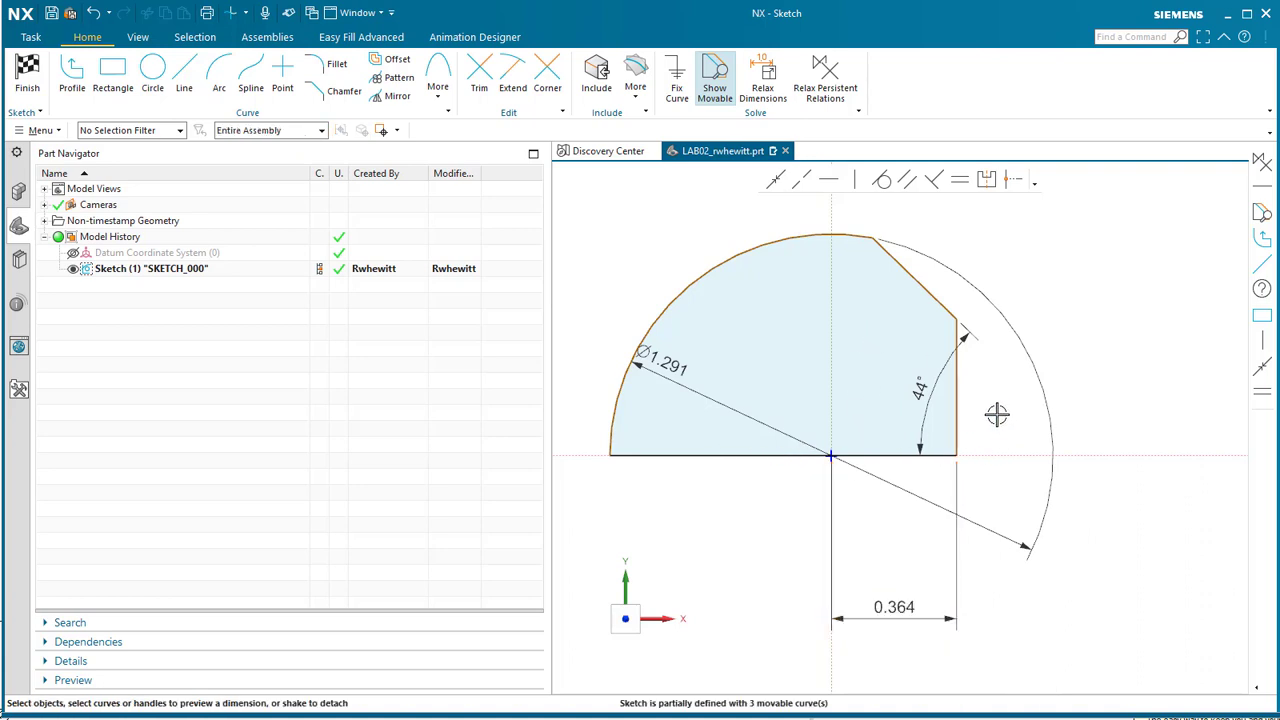
{"action": "left_click_drag", "start_coordinate": [903, 606], "coordinate": [892, 552]}
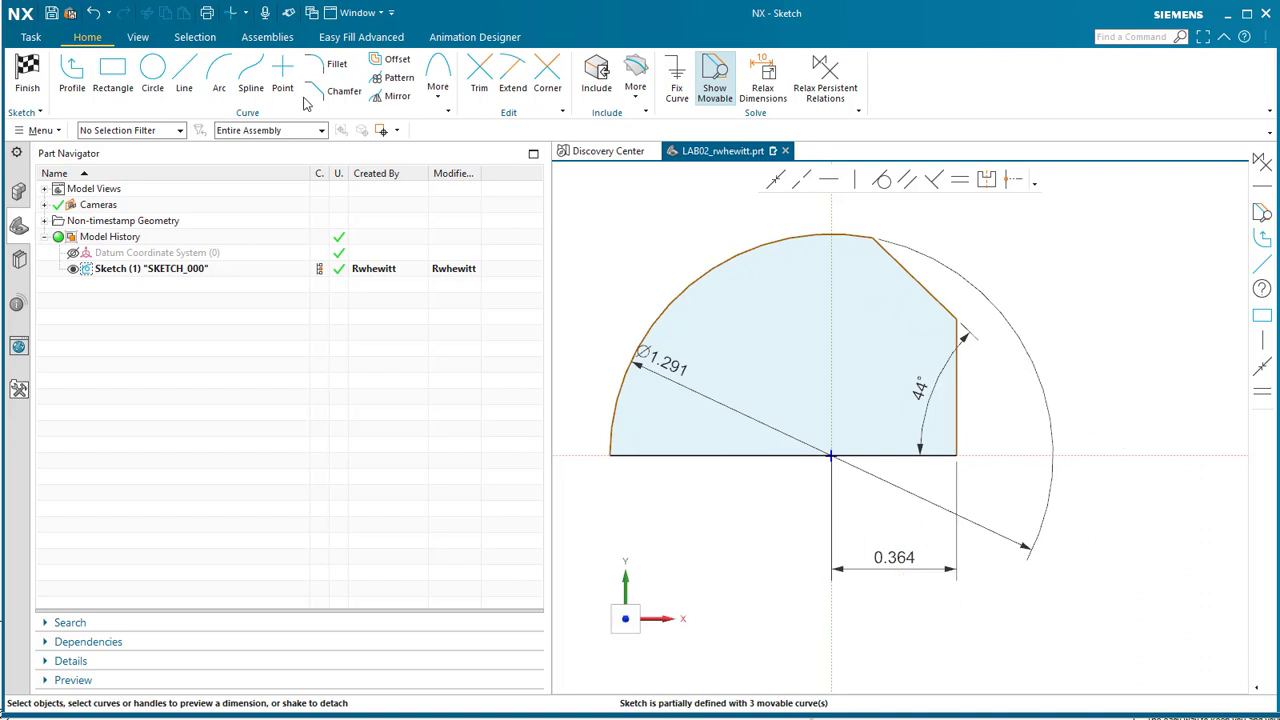
Add a horizontal dimension between the slanted line's two endpoints and place it above the profile
{"action": "left_click", "coordinate": [909, 258]}
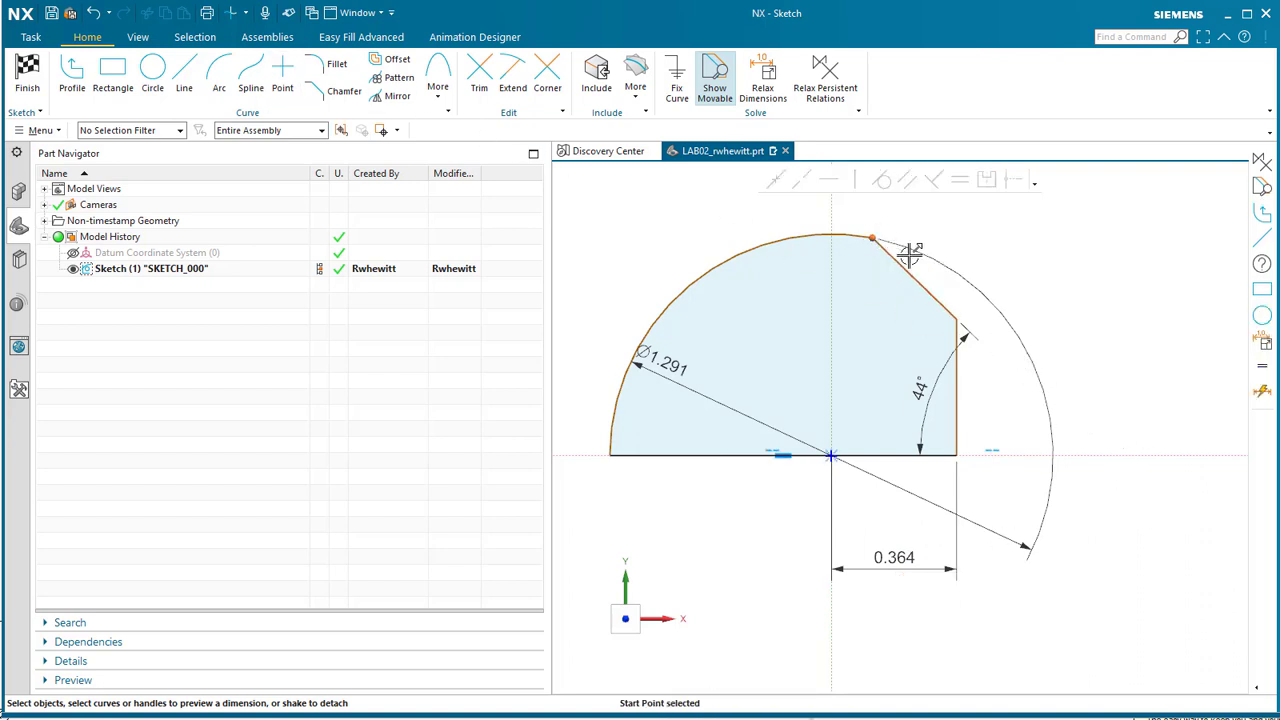
{"action": "left_click", "coordinate": [957, 320]}
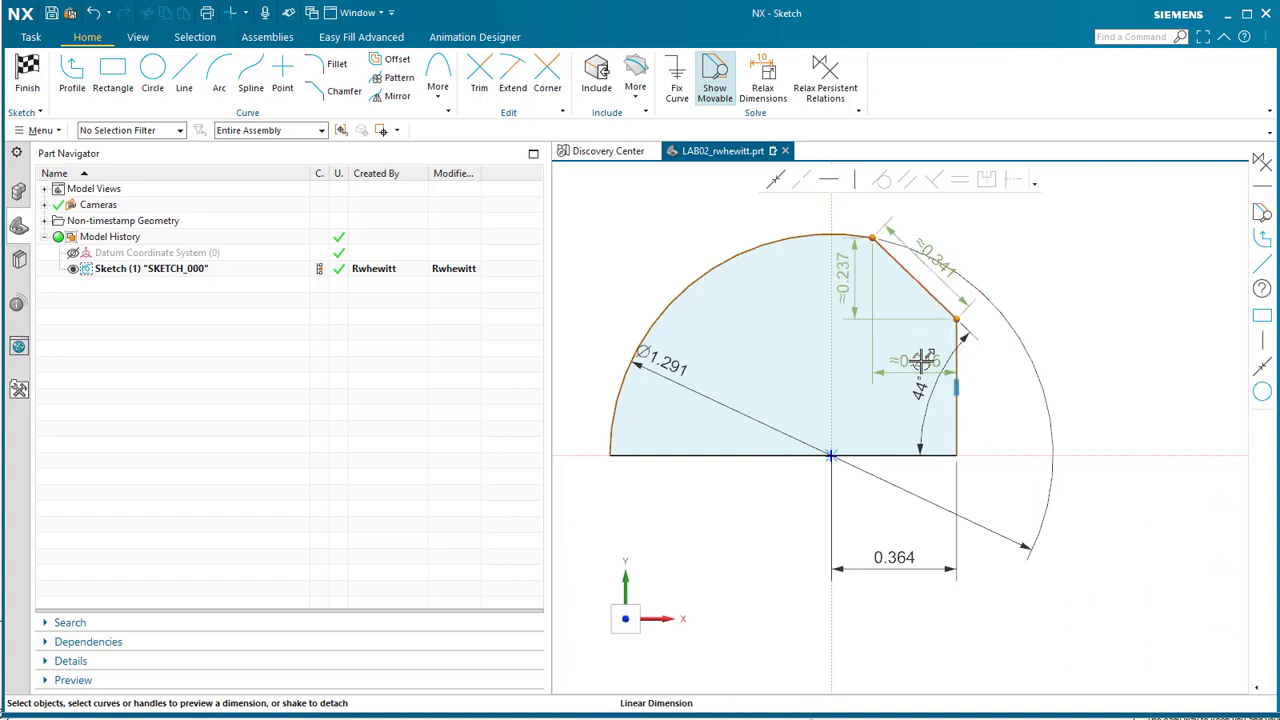
{"action": "left_click", "coordinate": [919, 357]}
{"action": "left_click", "coordinate": [929, 214]}
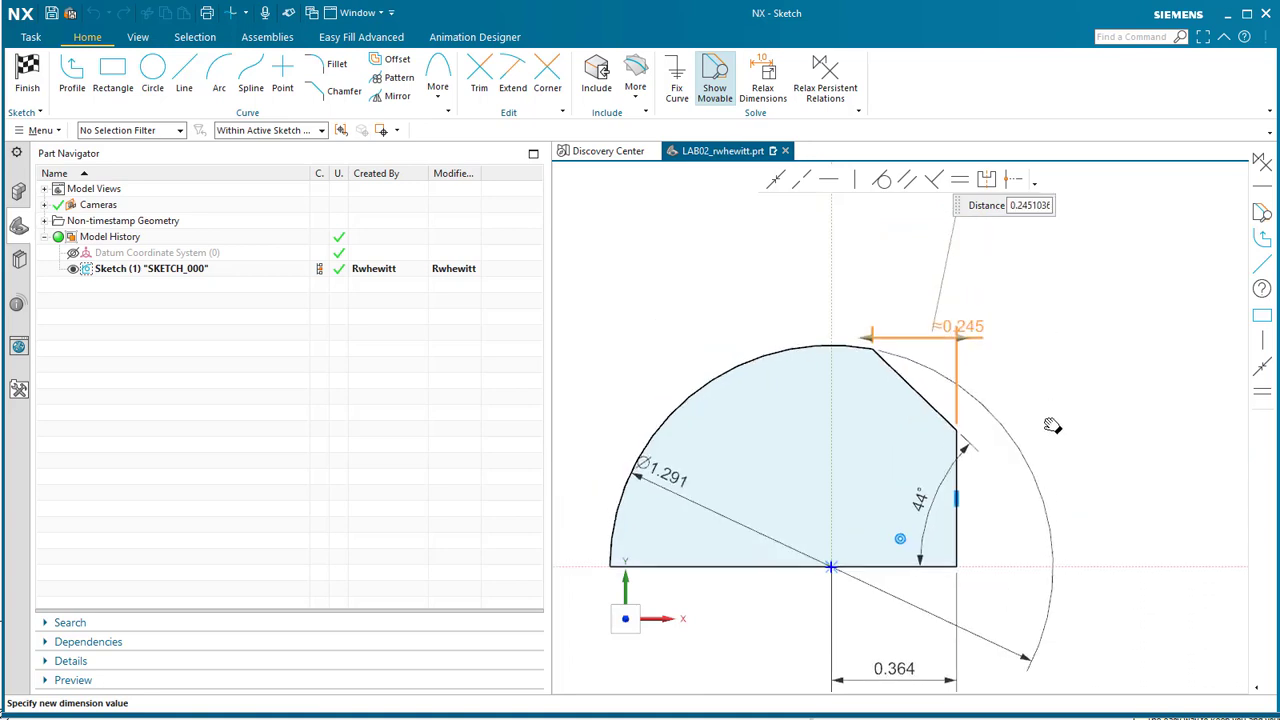
{"action": "key", "text": "Return"}
{"action": "key", "text": "Escape"}
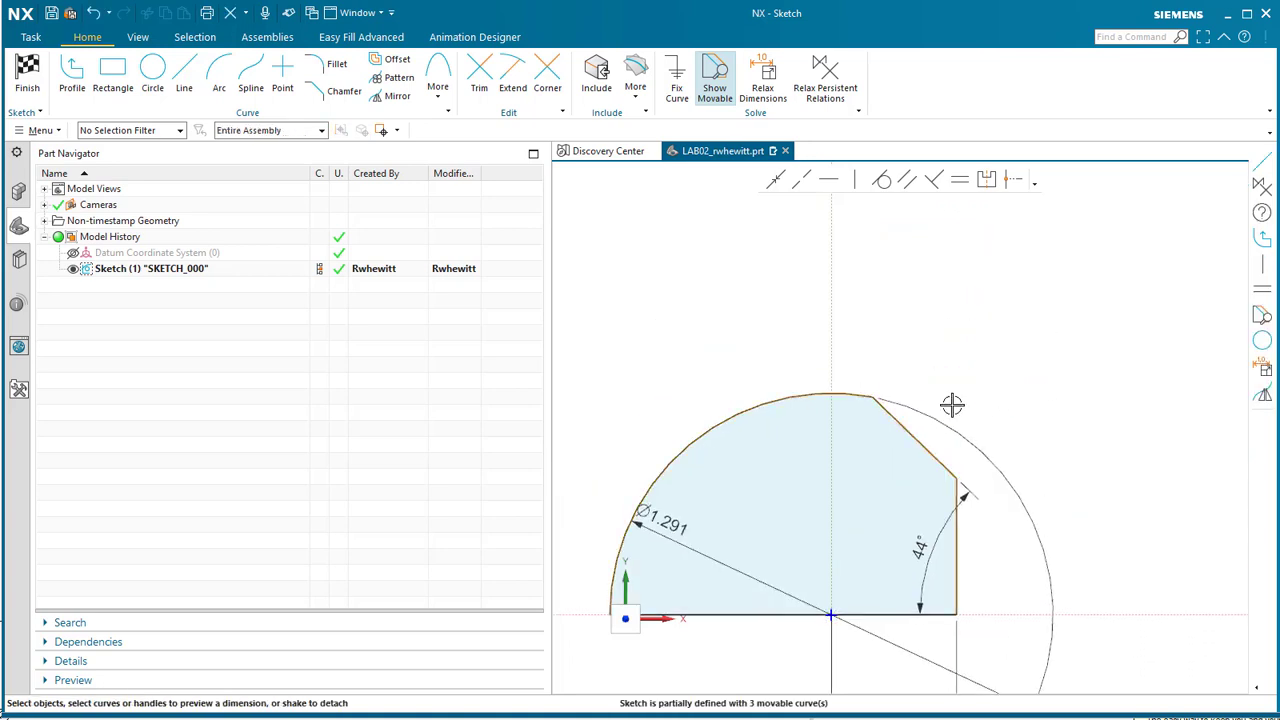
Set the slanted line's horizontal dimension to 0.203 and move the dimension below the base line
{"action": "left_click", "coordinate": [928, 449]}
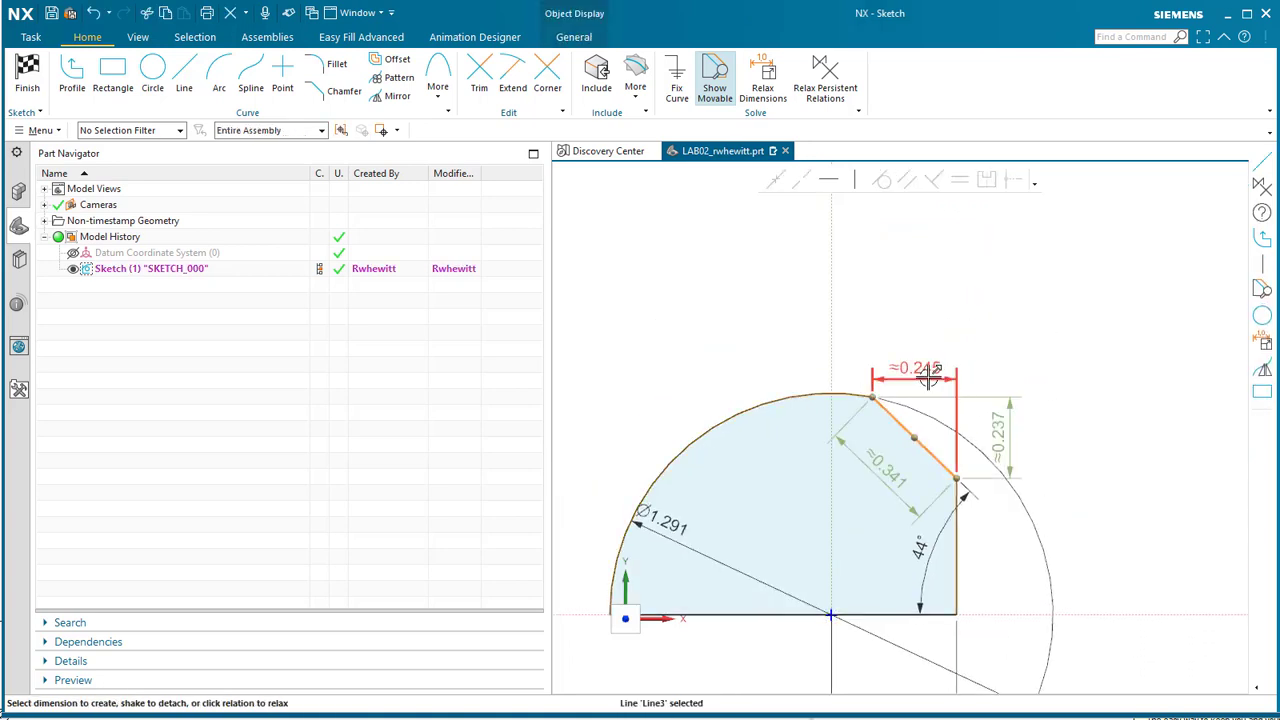
{"action": "double_click", "coordinate": [957, 378]}
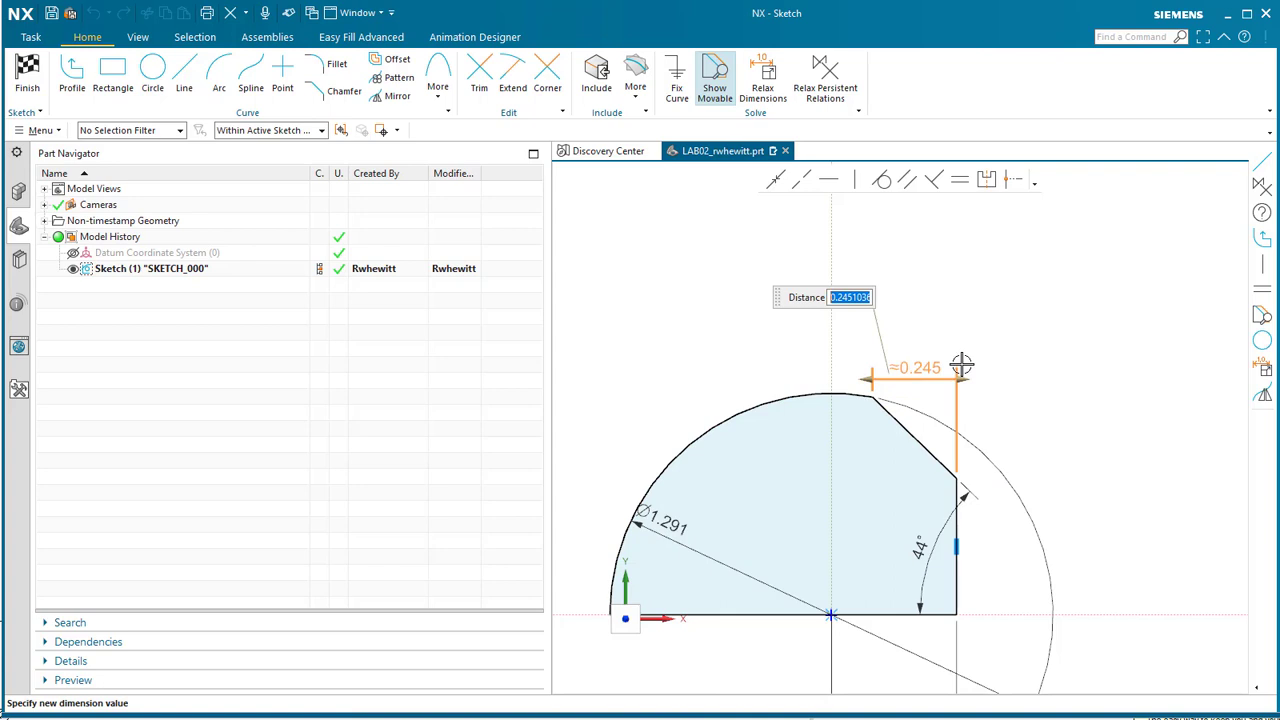
{"action": "type", "text": ".203"}
{"action": "key", "text": "Return"}
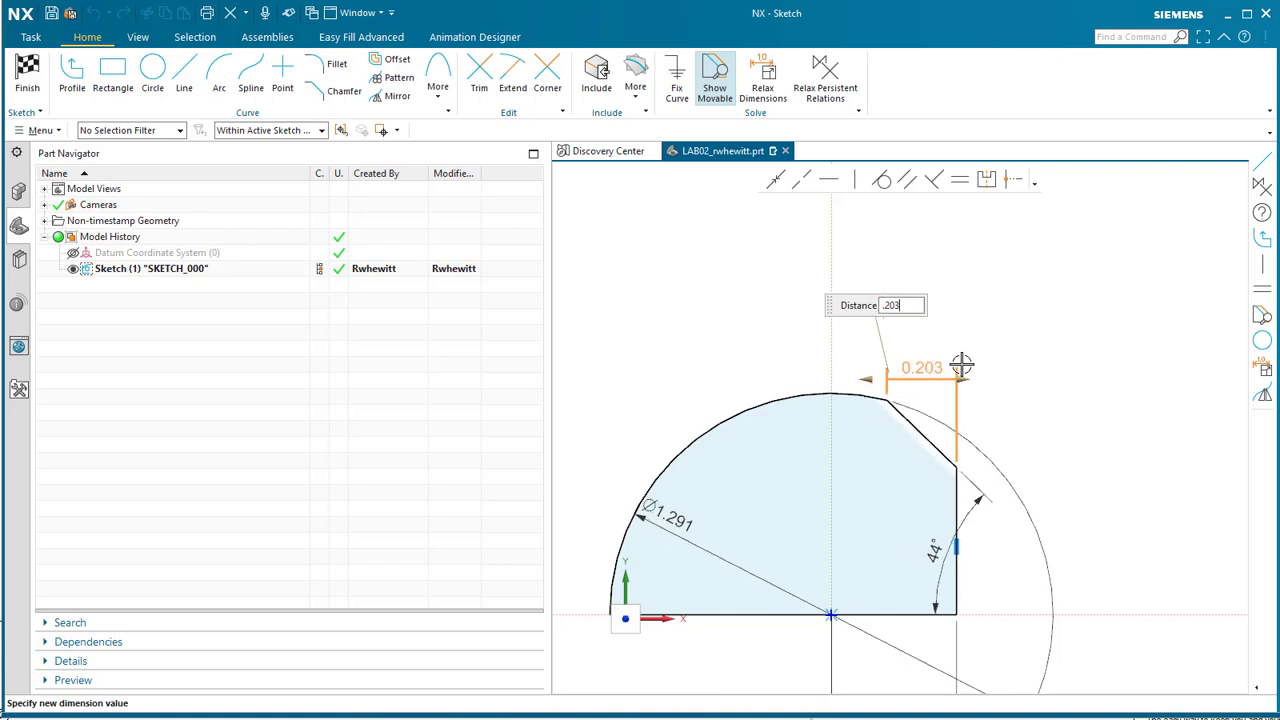
{"action": "left_click", "coordinate": [1003, 449]}
{"action": "scroll", "coordinate": [1040, 263], "scroll_direction": "down", "scroll_amount": 1}
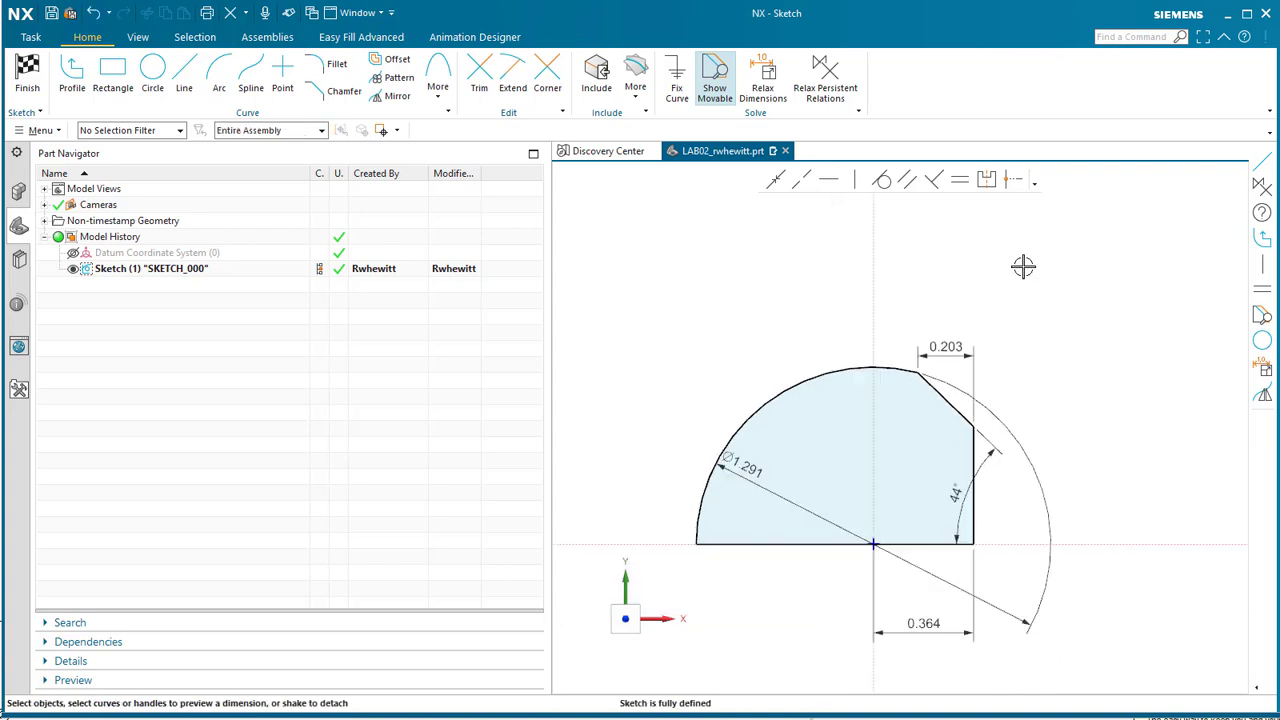
{"action": "mouse_move", "coordinate": [955, 347]}
{"action": "left_mouse_down"}
{"action": "mouse_move", "coordinate": [971, 604]}
{"action": "mouse_move", "coordinate": [929, 603]}
{"action": "left_mouse_up"}
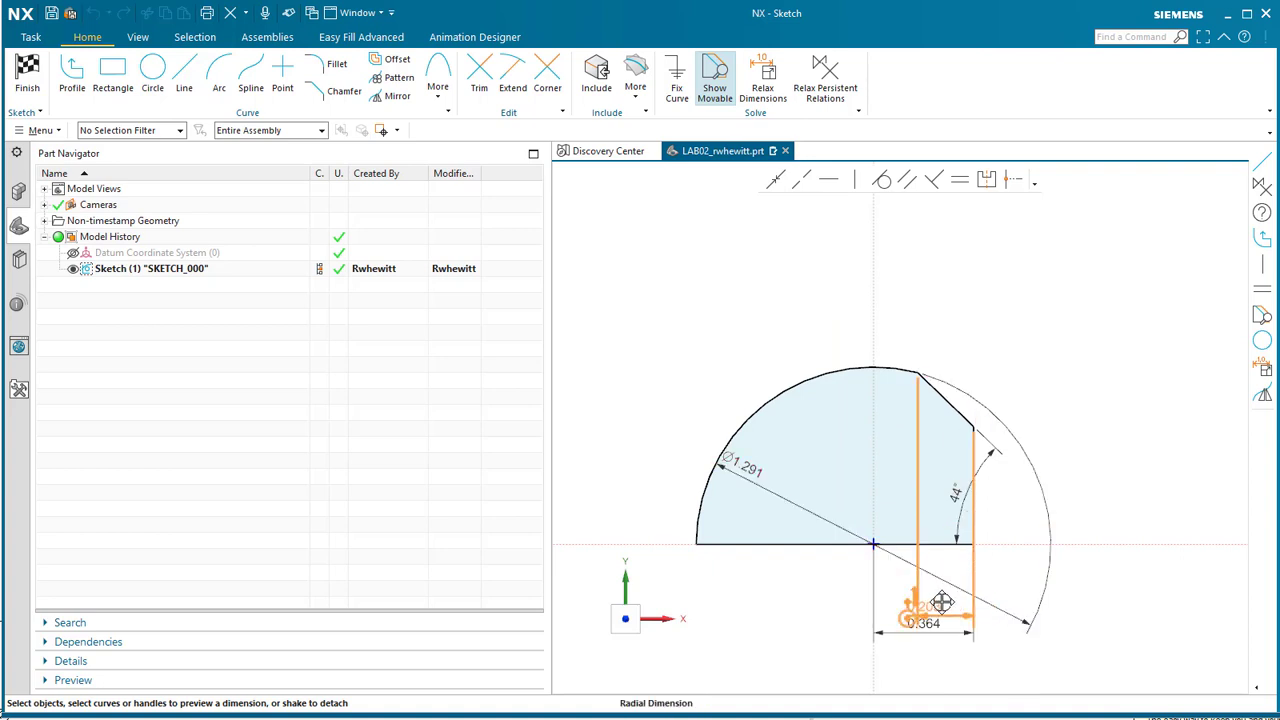
Space out the two horizontal dimensions below the profile, placing the 0.364 dimension beneath the 0.203 one
{"action": "scroll", "coordinate": [944, 624], "scroll_direction": "up", "scroll_amount": 3}
{"action": "middle_click_drag", "start_coordinate": [944, 624], "coordinate": [1003, 440], "text": "shift"}
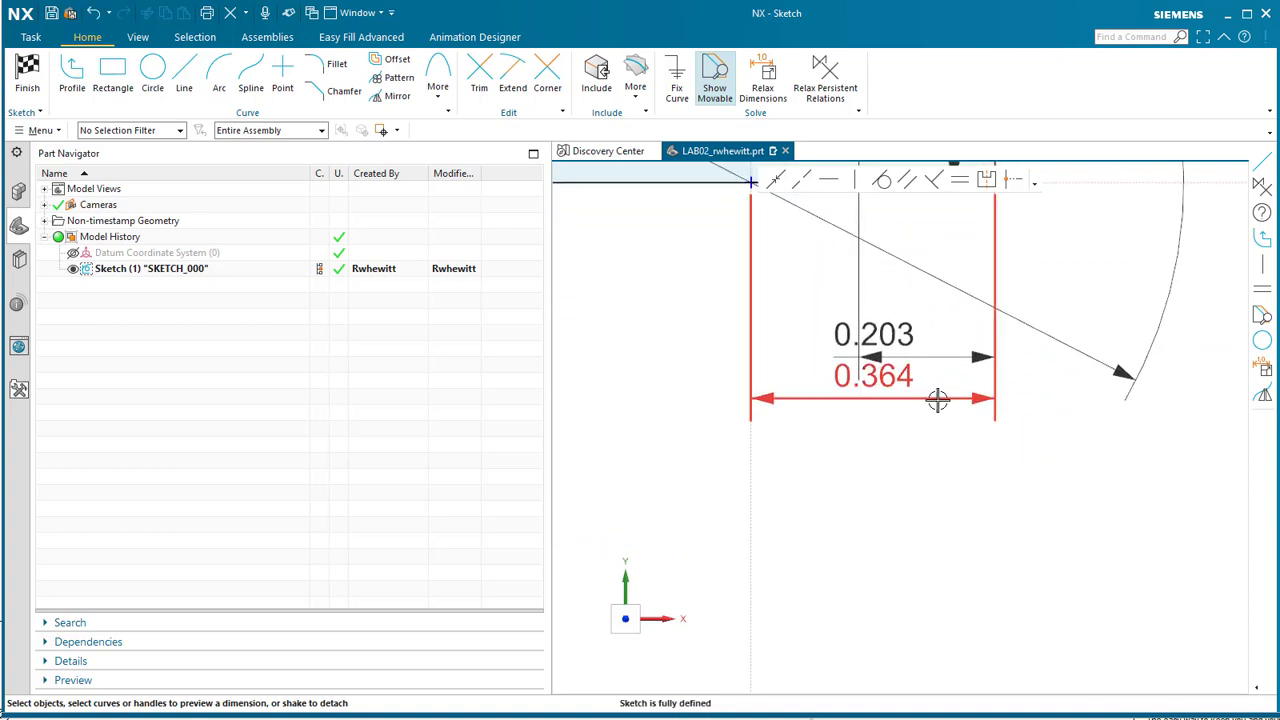
{"action": "mouse_move", "coordinate": [940, 400]}
{"action": "left_mouse_down"}
{"action": "mouse_move", "coordinate": [952, 556]}
{"action": "mouse_move", "coordinate": [980, 517]}
{"action": "mouse_move", "coordinate": [990, 447]}
{"action": "left_mouse_up"}
{"action": "mouse_move", "coordinate": [1015, 366]}
{"action": "left_mouse_down"}
{"action": "mouse_move", "coordinate": [985, 395]}
{"action": "mouse_move", "coordinate": [903, 395]}
{"action": "left_mouse_up"}
{"action": "scroll", "coordinate": [881, 545], "scroll_direction": "down", "scroll_amount": 1}
{"action": "scroll", "coordinate": [940, 510], "scroll_direction": "down", "scroll_amount": 2}
{"action": "left_click_drag", "start_coordinate": [960, 500], "coordinate": [857, 506]}
{"action": "scroll", "coordinate": [989, 480], "scroll_direction": "down", "scroll_amount": 2}
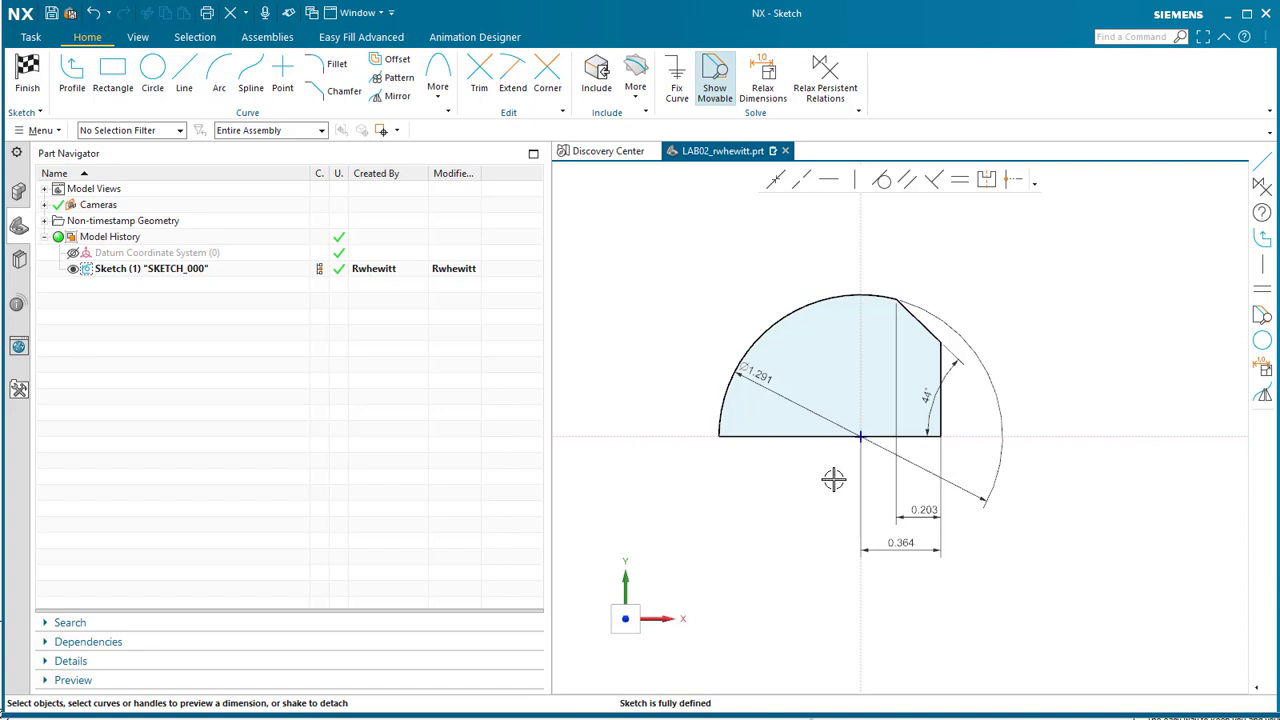
Finish the sketch and return to the part model
{"action": "scroll", "coordinate": [823, 377], "scroll_direction": "up", "scroll_amount": 4}
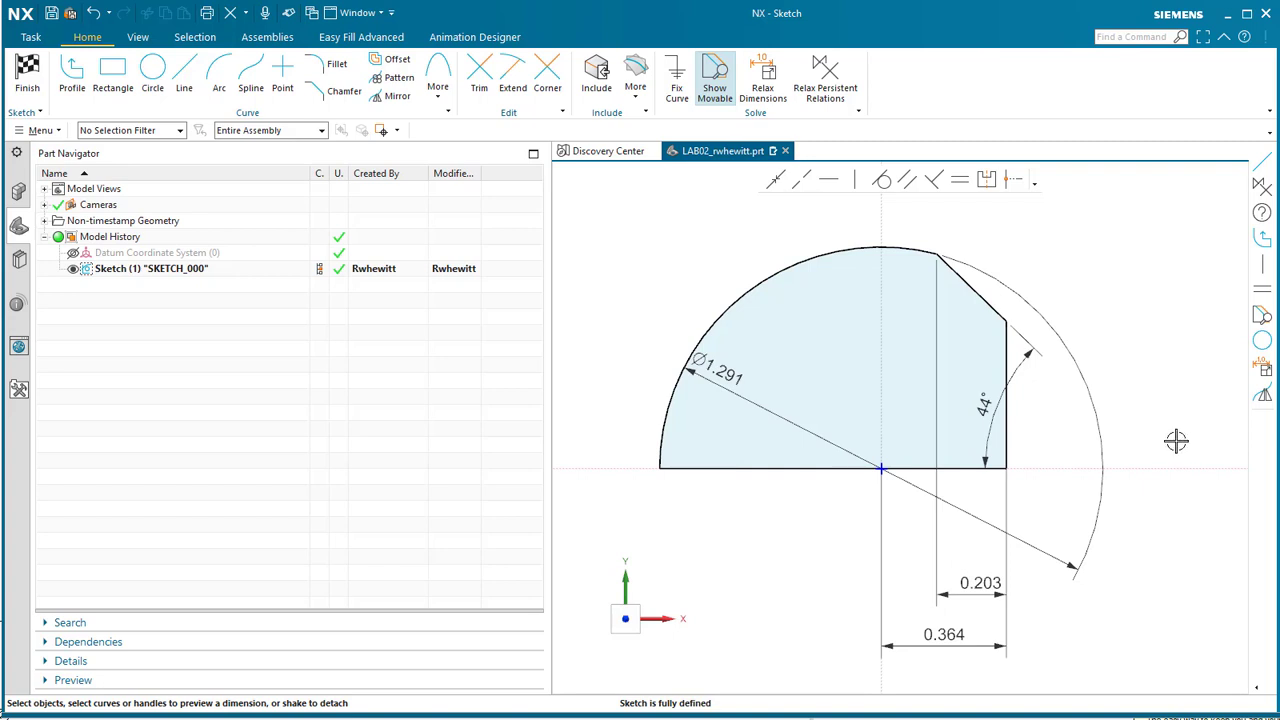
{"action": "middle_click_drag", "start_coordinate": [1164, 354], "coordinate": [1140, 355]}
{"action": "left_click", "coordinate": [27, 72]}
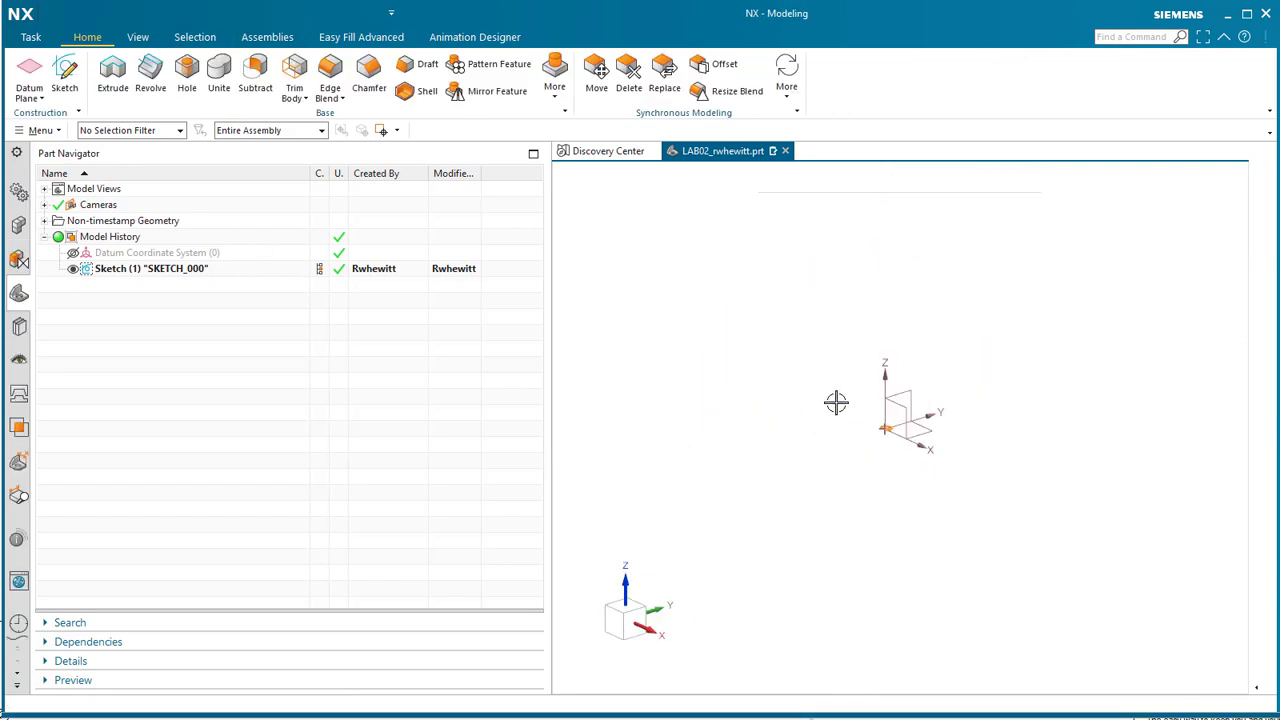
{"action": "mouse_move", "coordinate": [869, 445]}
{"action": "middle_mouse_down", "text": "shift"}
{"action": "mouse_move", "coordinate": [894, 434]}
{"action": "mouse_move", "coordinate": [923, 249]}
{"action": "mouse_move", "coordinate": [871, 300]}
{"action": "mouse_move", "coordinate": [943, 405]}
{"action": "middle_mouse_up", "text": "shift"}
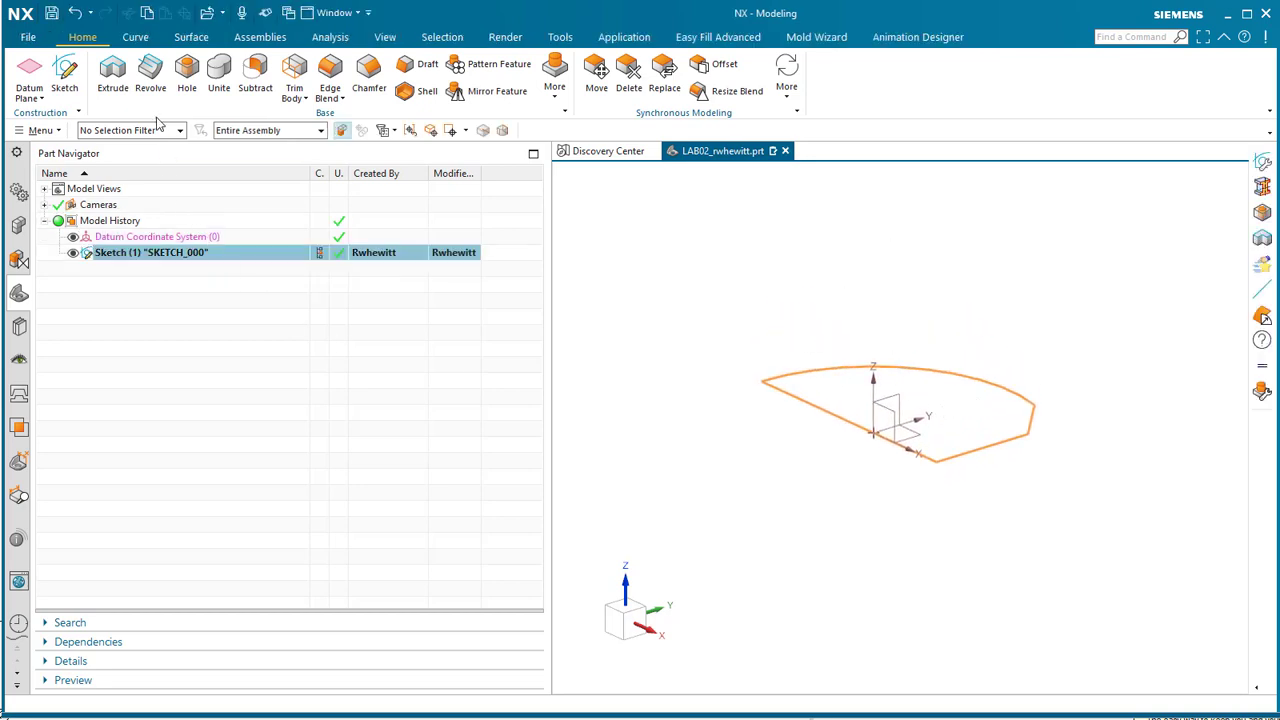
Start a 360° Revolve of the profile sketch, try its long straight base line as the axis, and deselect that line
{"action": "left_click", "coordinate": [155, 70]}
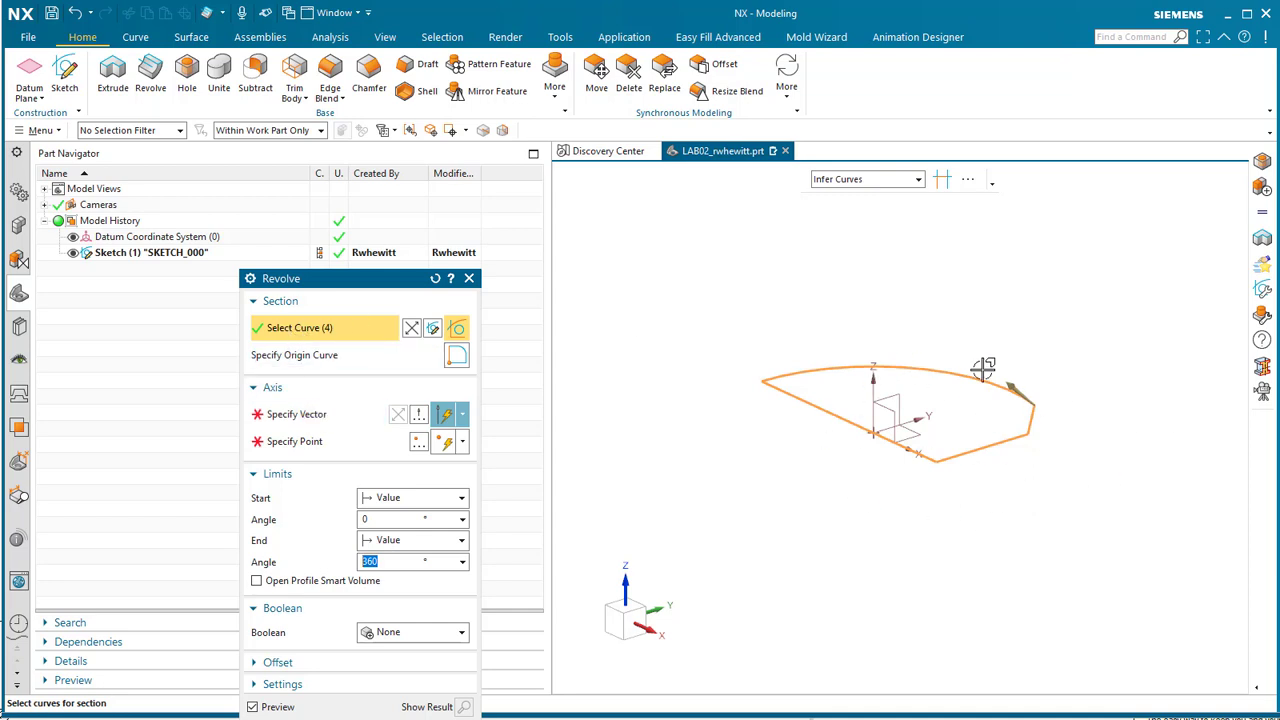
{"action": "left_click", "coordinate": [291, 418]}
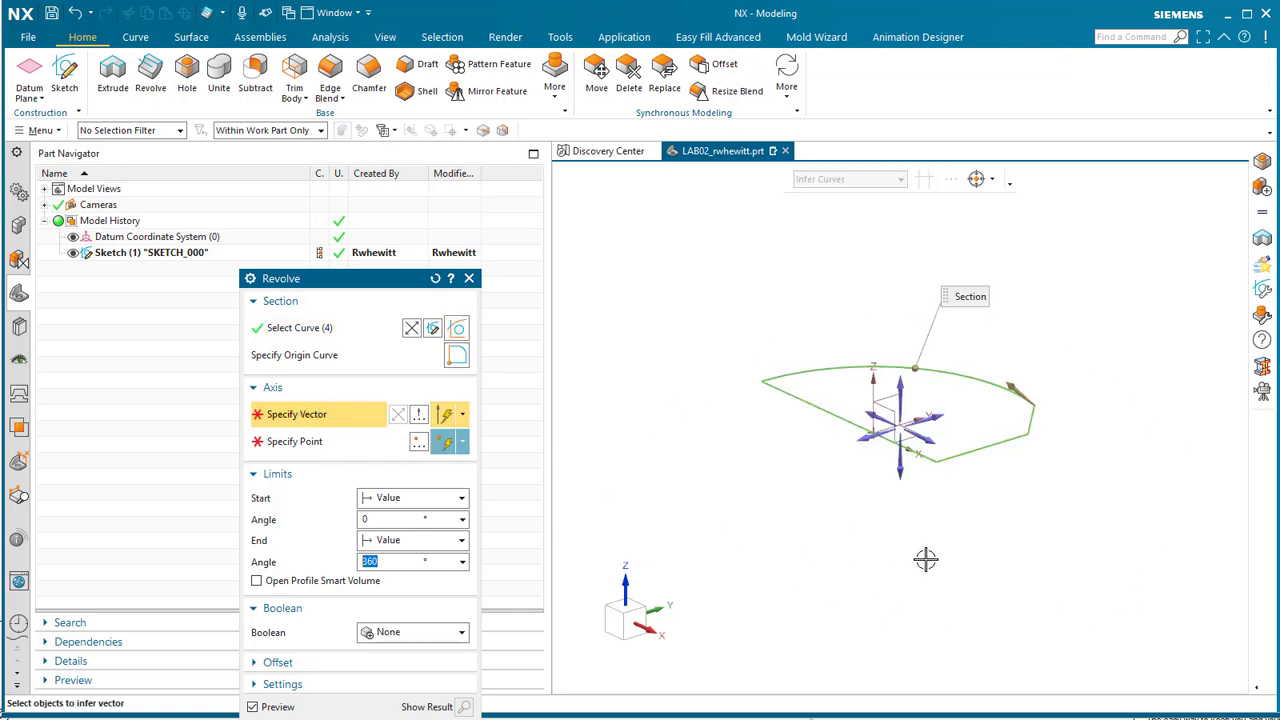
{"action": "scroll", "coordinate": [918, 457], "scroll_direction": "up", "scroll_amount": 2}
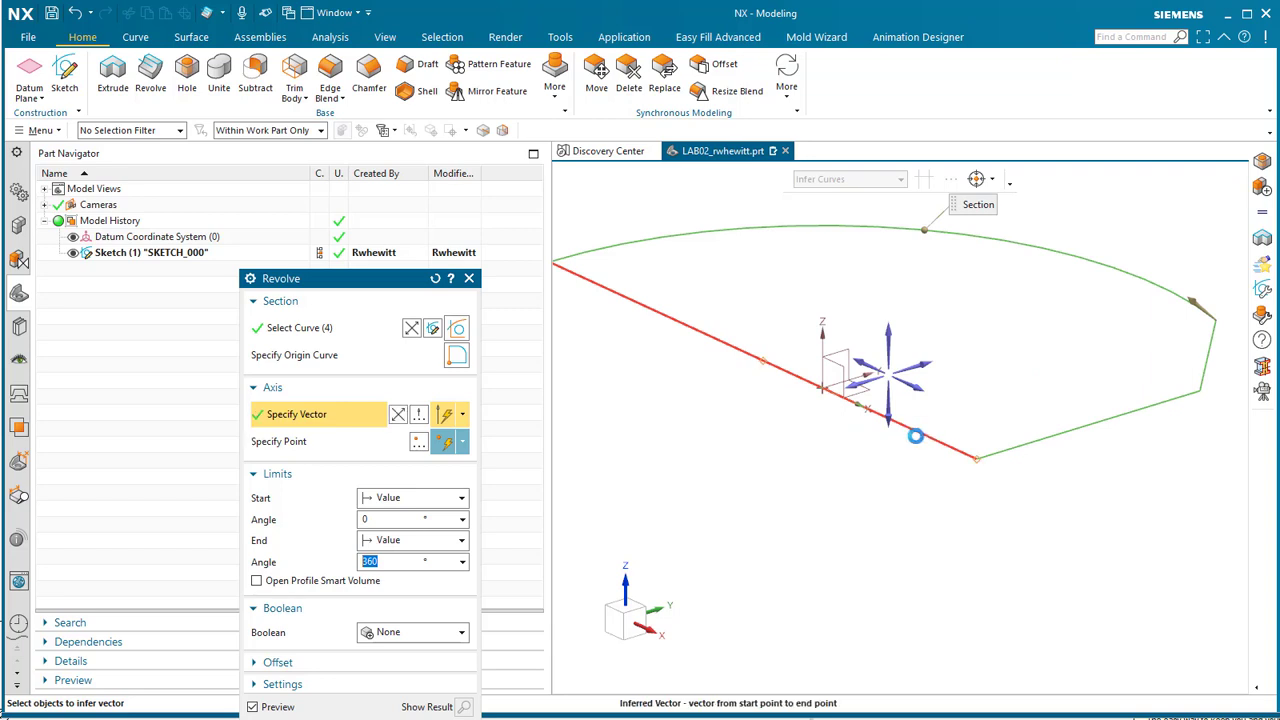
{"action": "left_click", "coordinate": [912, 435]}
{"action": "scroll", "coordinate": [1034, 480], "scroll_direction": "down", "scroll_amount": 3}
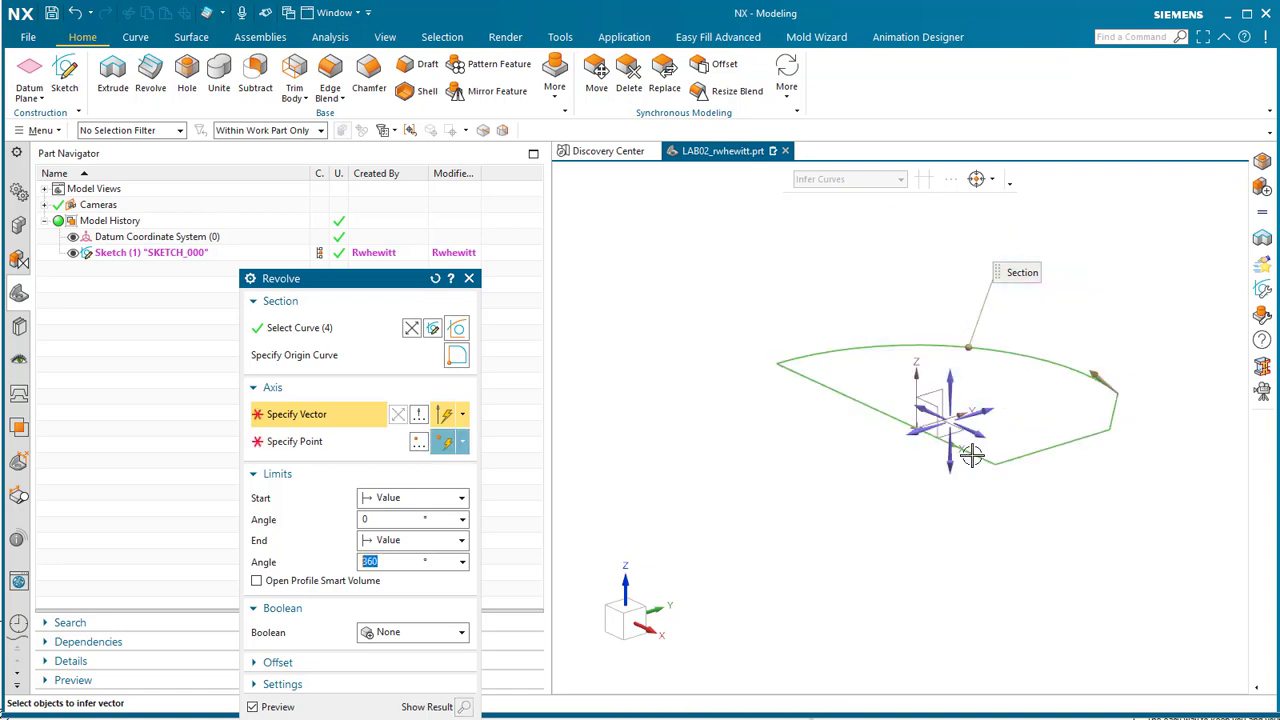
{"action": "left_click", "coordinate": [970, 455], "text": "shift"}
Try the short straight edge perpendicular to the base line as the revolve axis, and deselect it
{"action": "left_click", "coordinate": [1016, 451]}
{"action": "middle_click_drag", "start_coordinate": [1016, 451], "coordinate": [955, 470]}
{"action": "scroll", "coordinate": [955, 470], "scroll_direction": "up", "scroll_amount": 3}
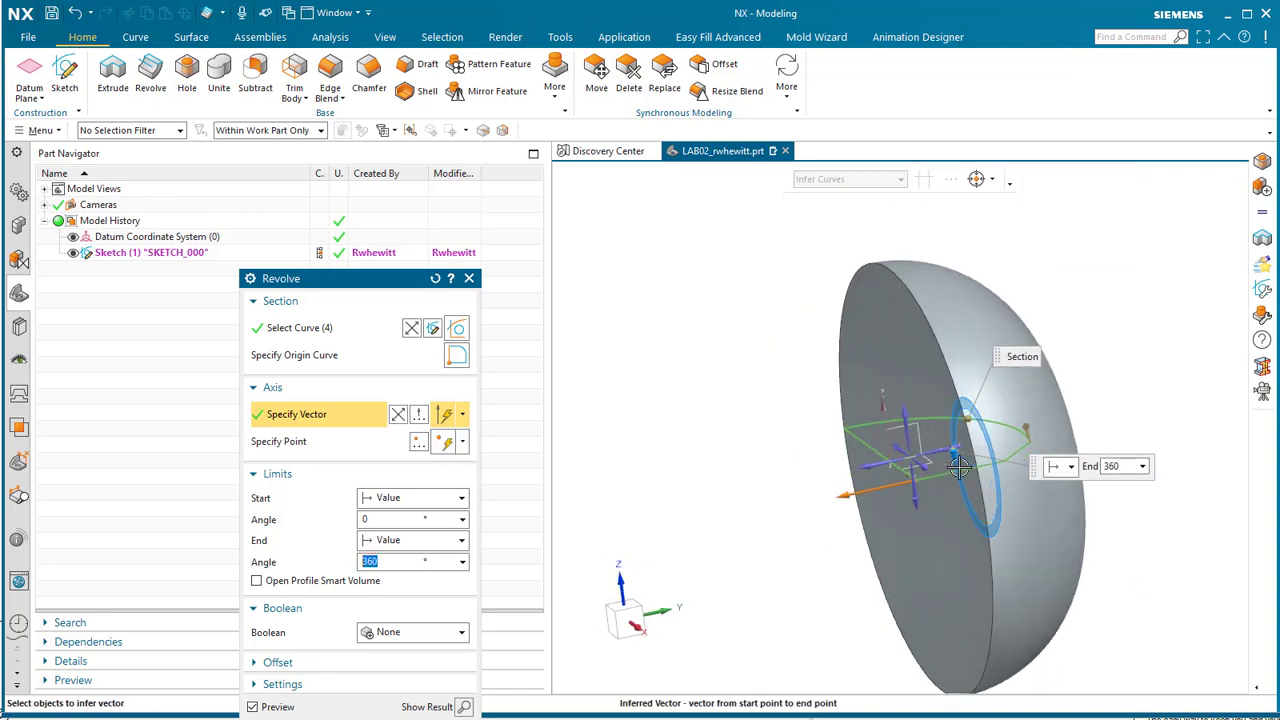
{"action": "left_click", "coordinate": [950, 475], "text": "shift"}
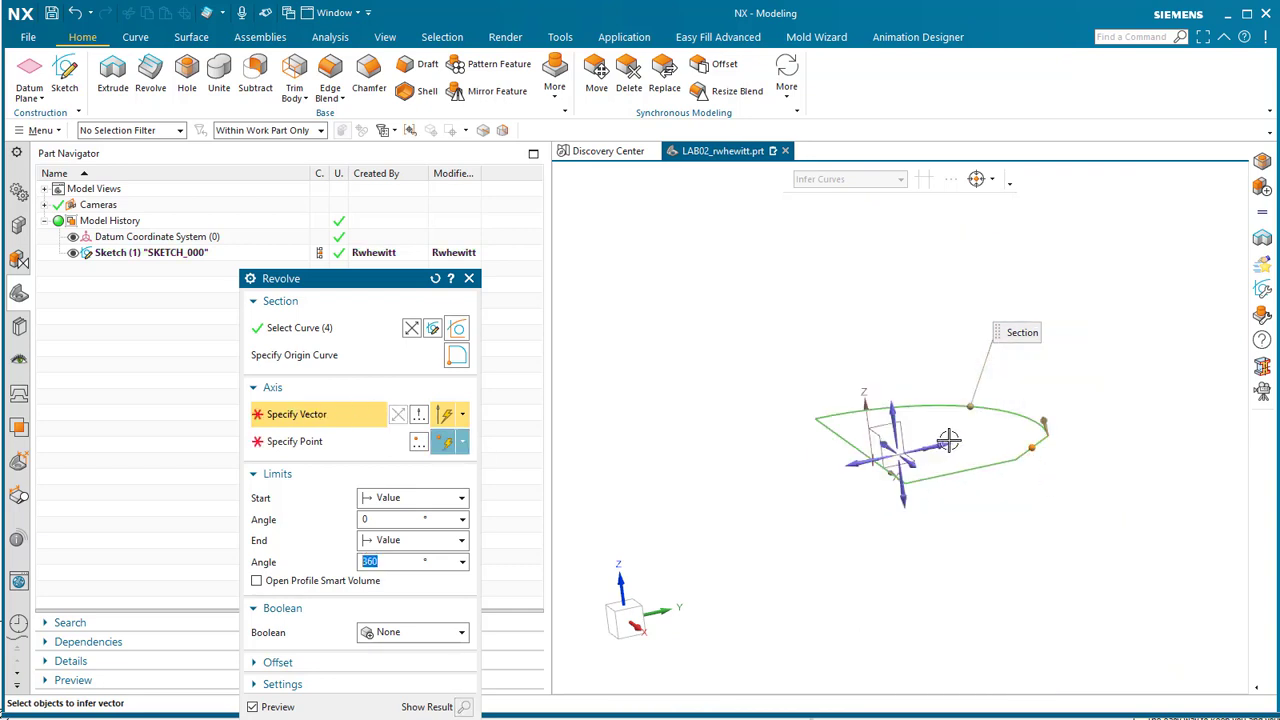
Try the slanted edge of the profile as the revolve axis, and deselect it
{"action": "left_click", "coordinate": [1030, 455]}
{"action": "middle_click_drag", "start_coordinate": [1033, 490], "coordinate": [945, 404]}
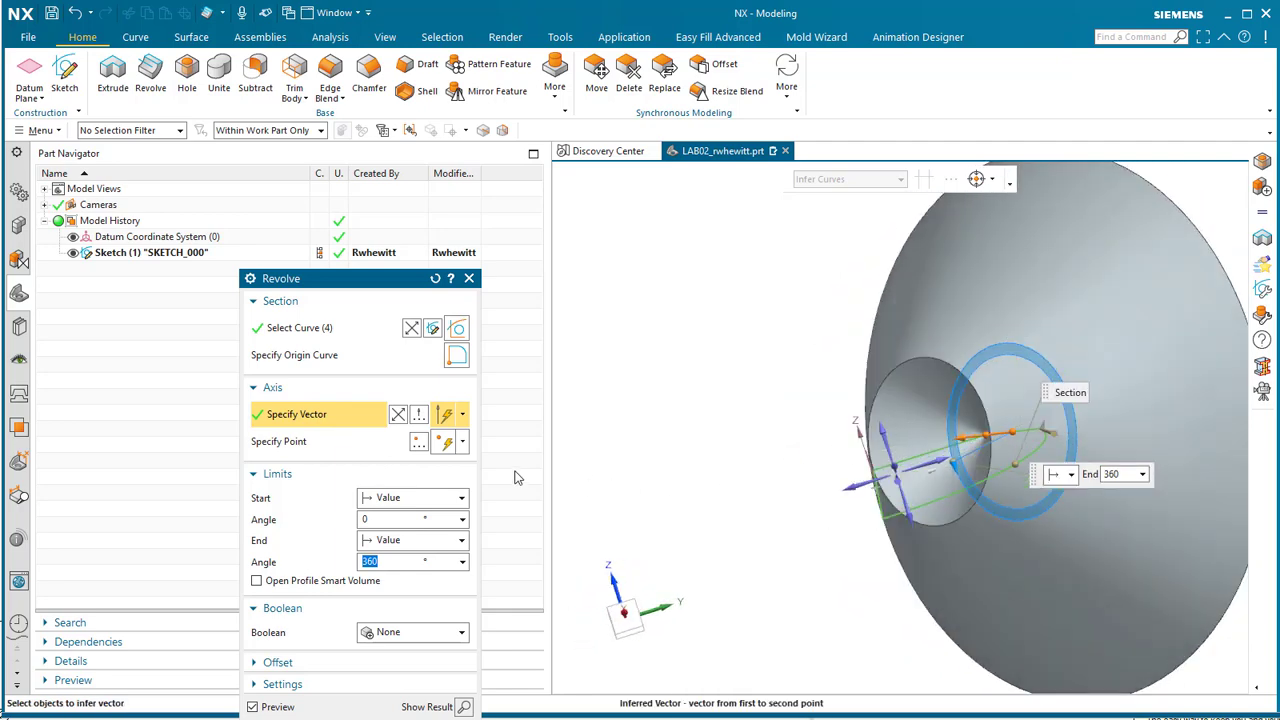
{"action": "middle_click_drag", "start_coordinate": [973, 496], "coordinate": [1012, 422]}
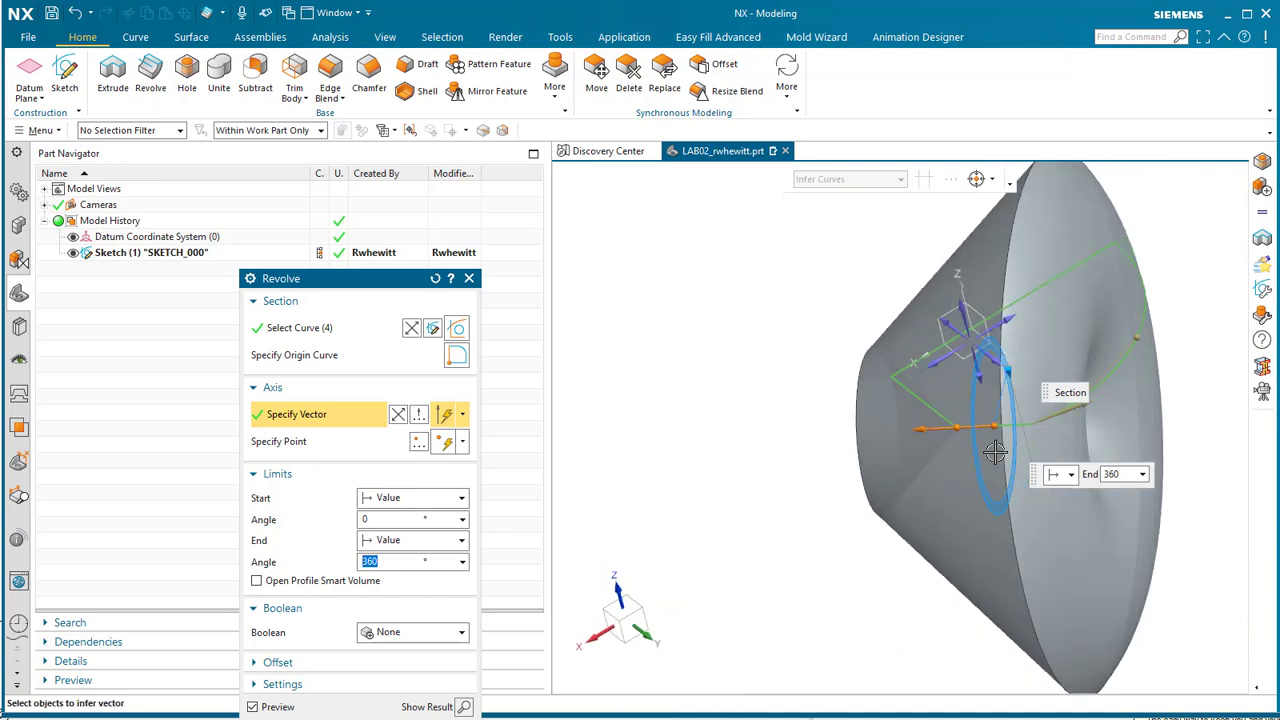
{"action": "left_click", "coordinate": [993, 425], "text": "shift"}
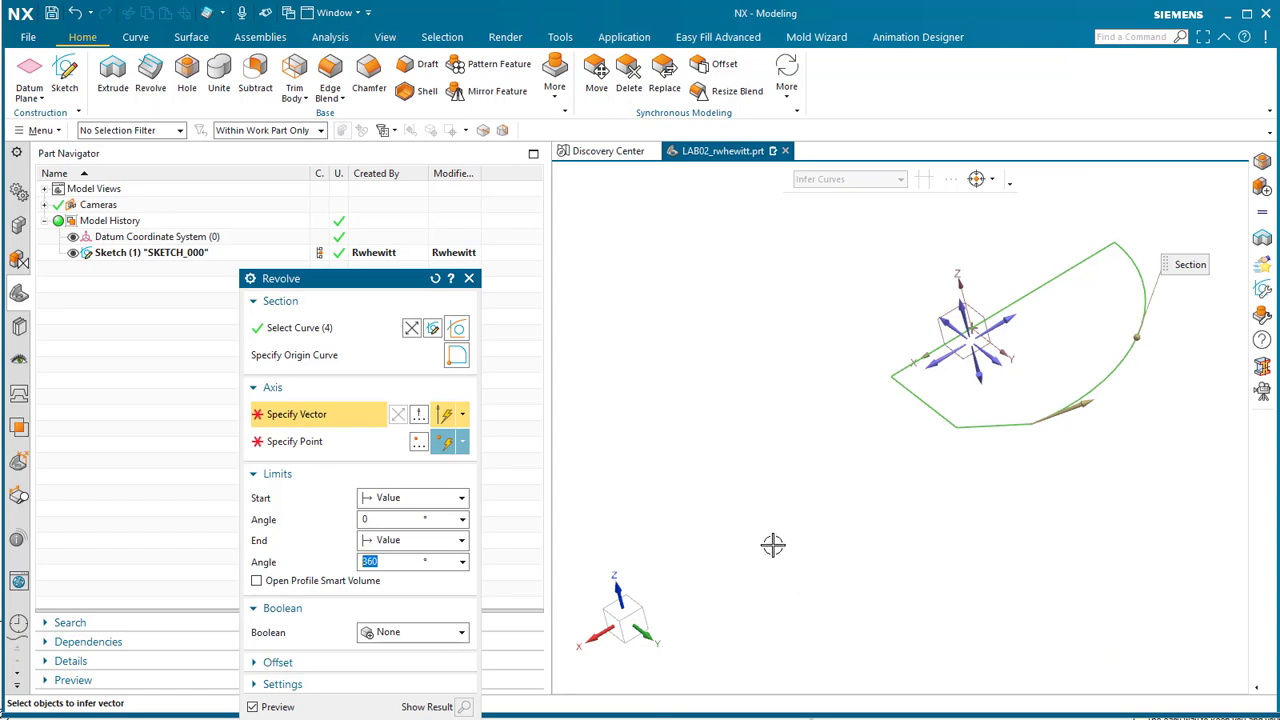
Try the 360° revolve with the X direction as the axis vector and the origin as the axis point
{"action": "middle_click_drag", "start_coordinate": [773, 544], "coordinate": [803, 603]}
{"action": "scroll", "coordinate": [861, 497], "scroll_direction": "up", "scroll_amount": 3}
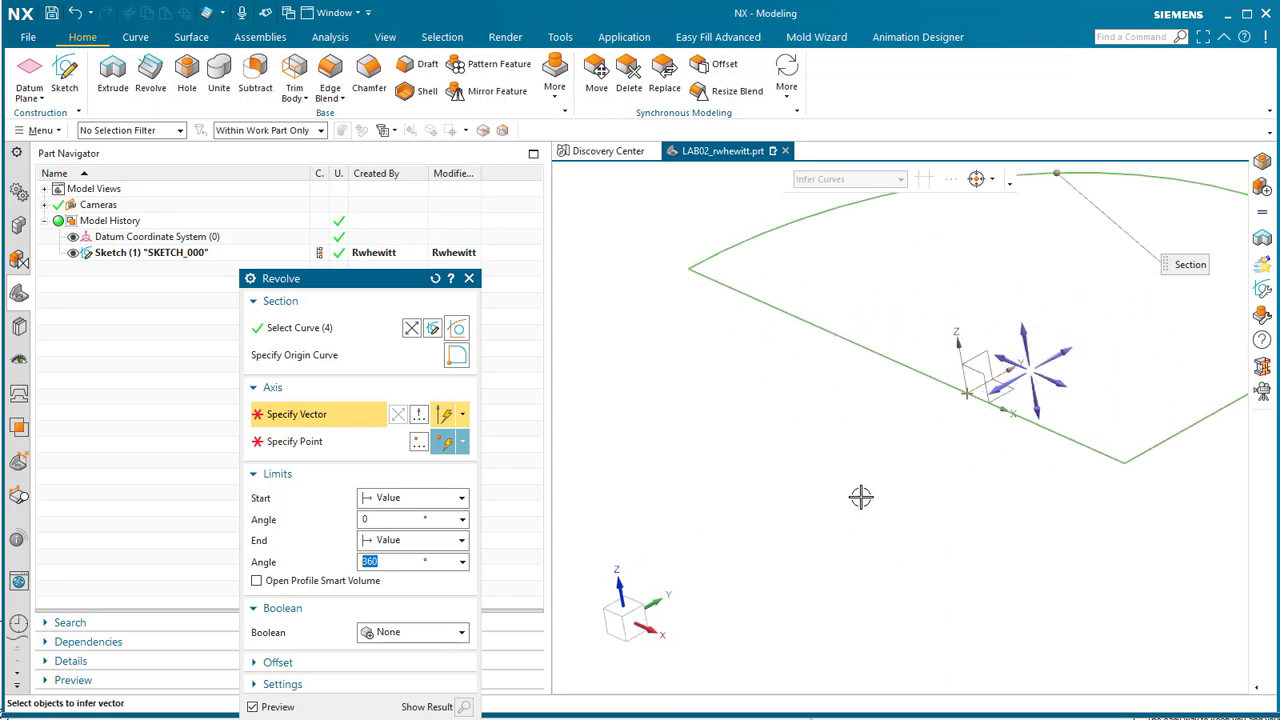
{"action": "scroll", "coordinate": [905, 480], "scroll_direction": "down", "scroll_amount": 3}
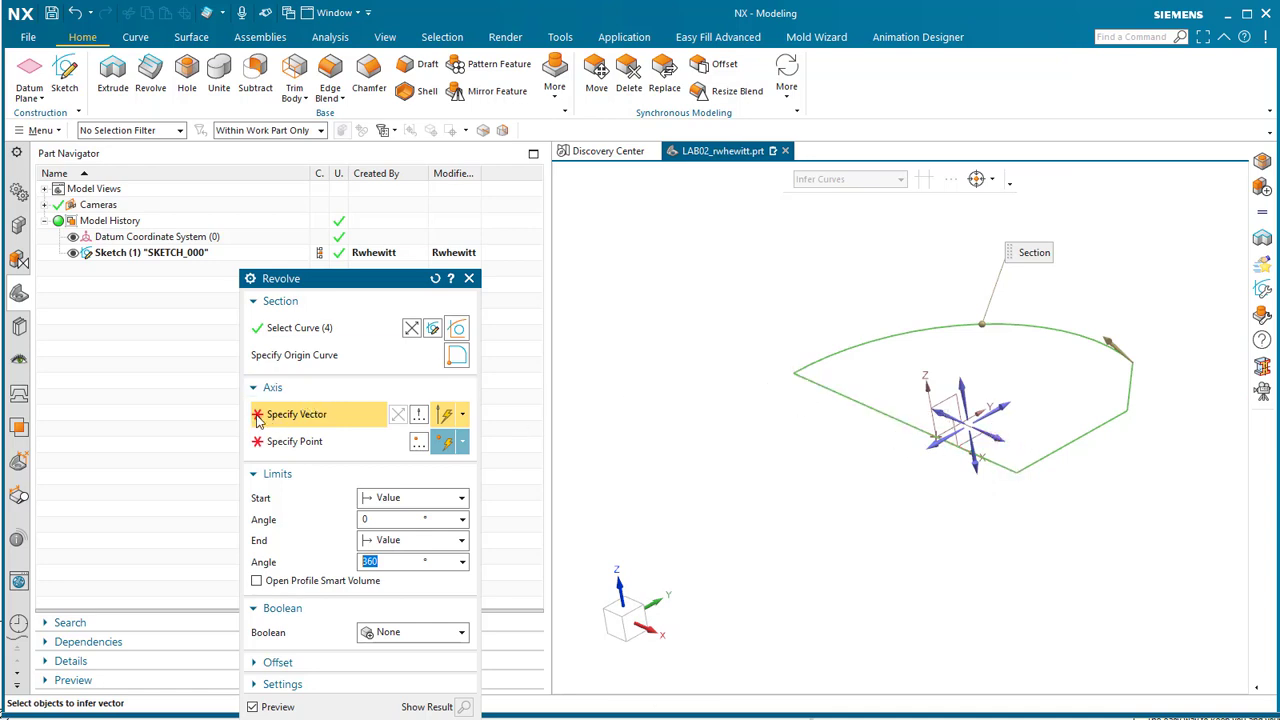
{"action": "left_click", "coordinate": [993, 435]}
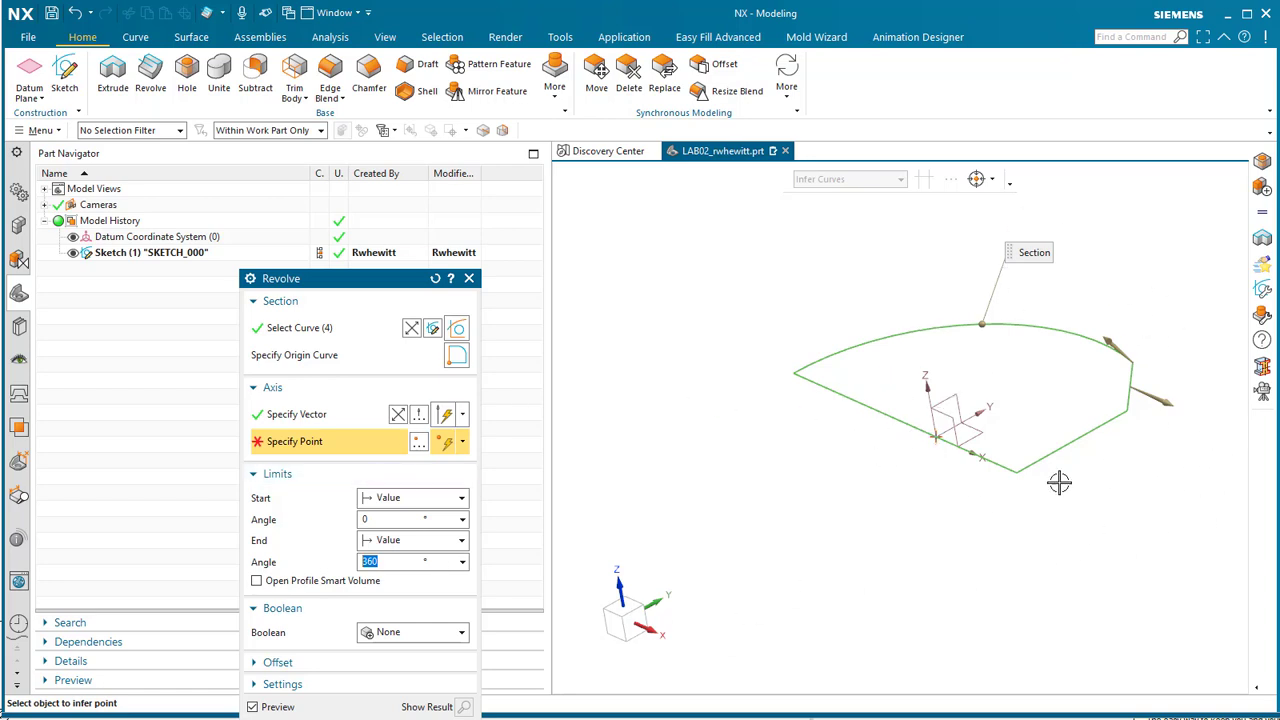
{"action": "left_click", "coordinate": [935, 436]}
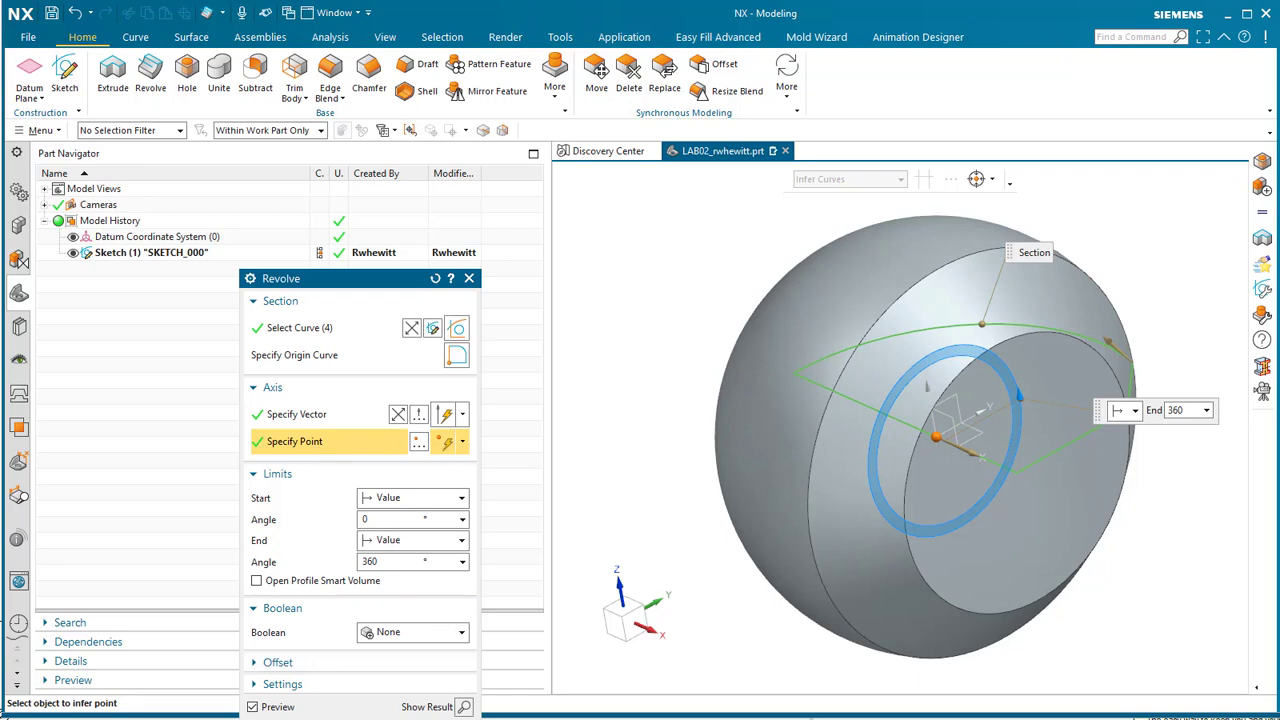
{"action": "middle_click", "coordinate": [1012, 585]}
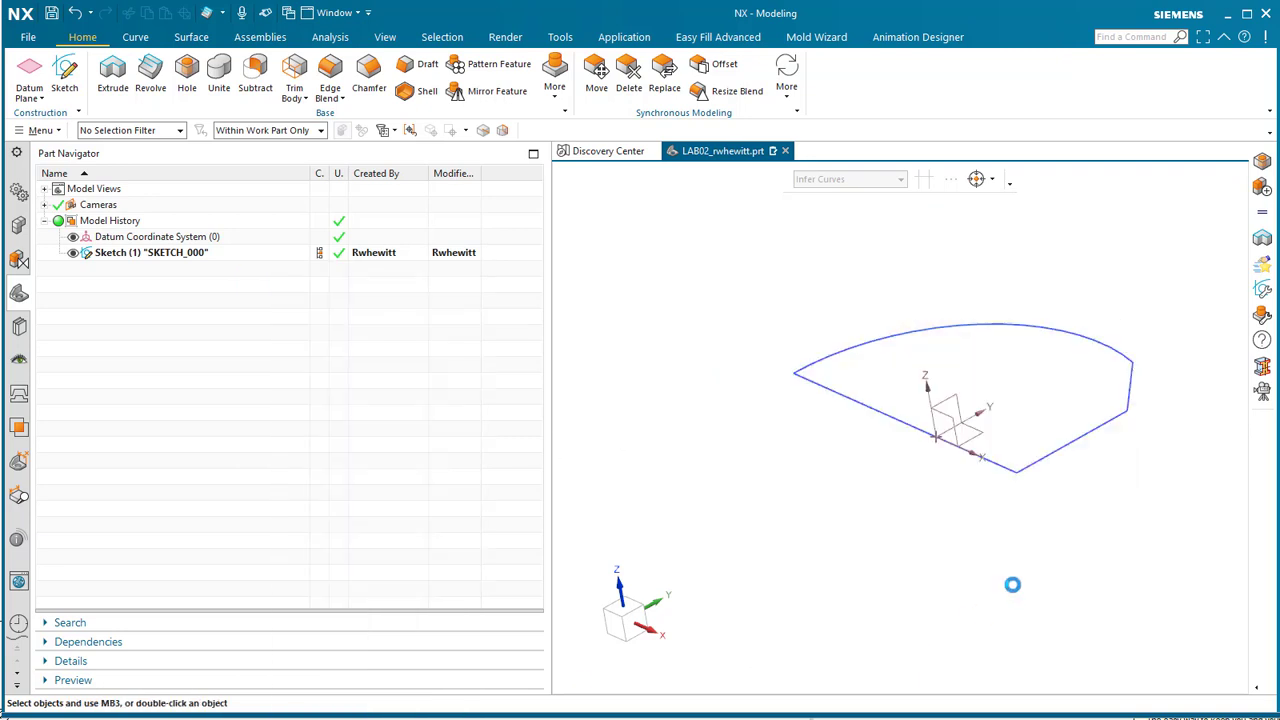
Revolve the whole profile sketch 360° about its long straight base line to create a solid body
{"action": "left_click", "coordinate": [150, 72]}
{"action": "left_click", "coordinate": [934, 322]}
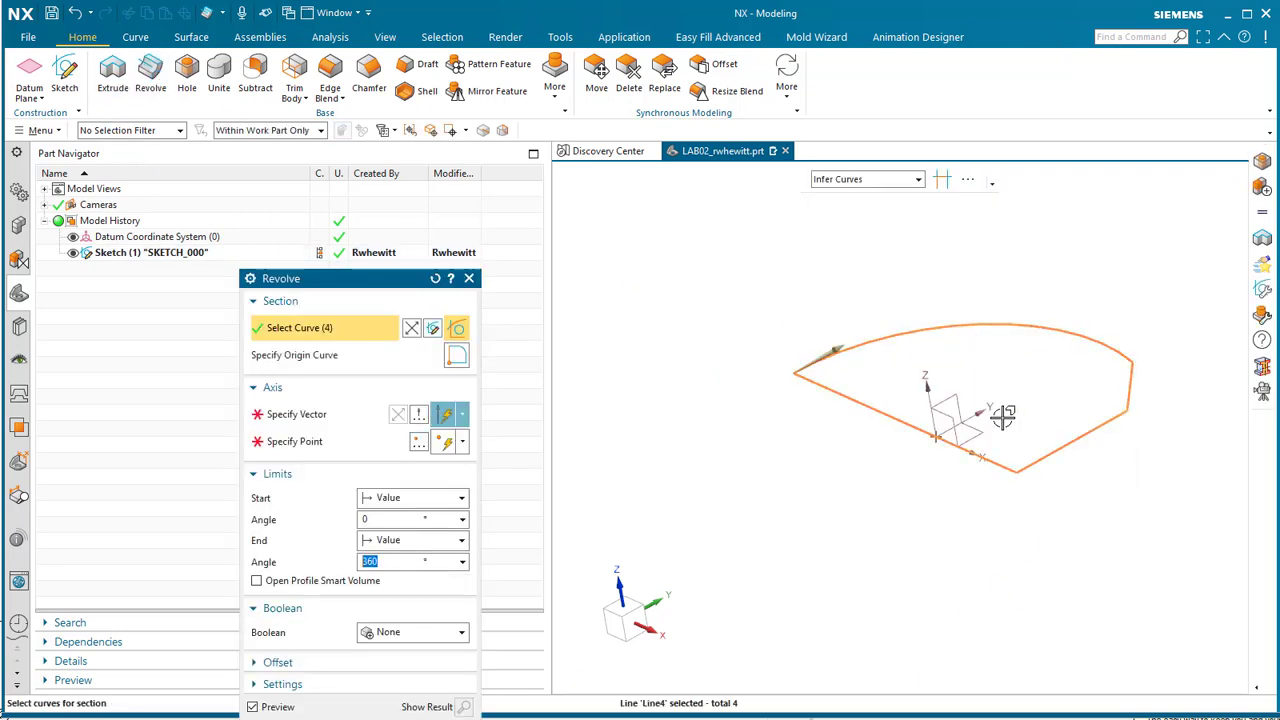
{"action": "left_click", "coordinate": [280, 418]}
{"action": "left_click", "coordinate": [845, 395]}
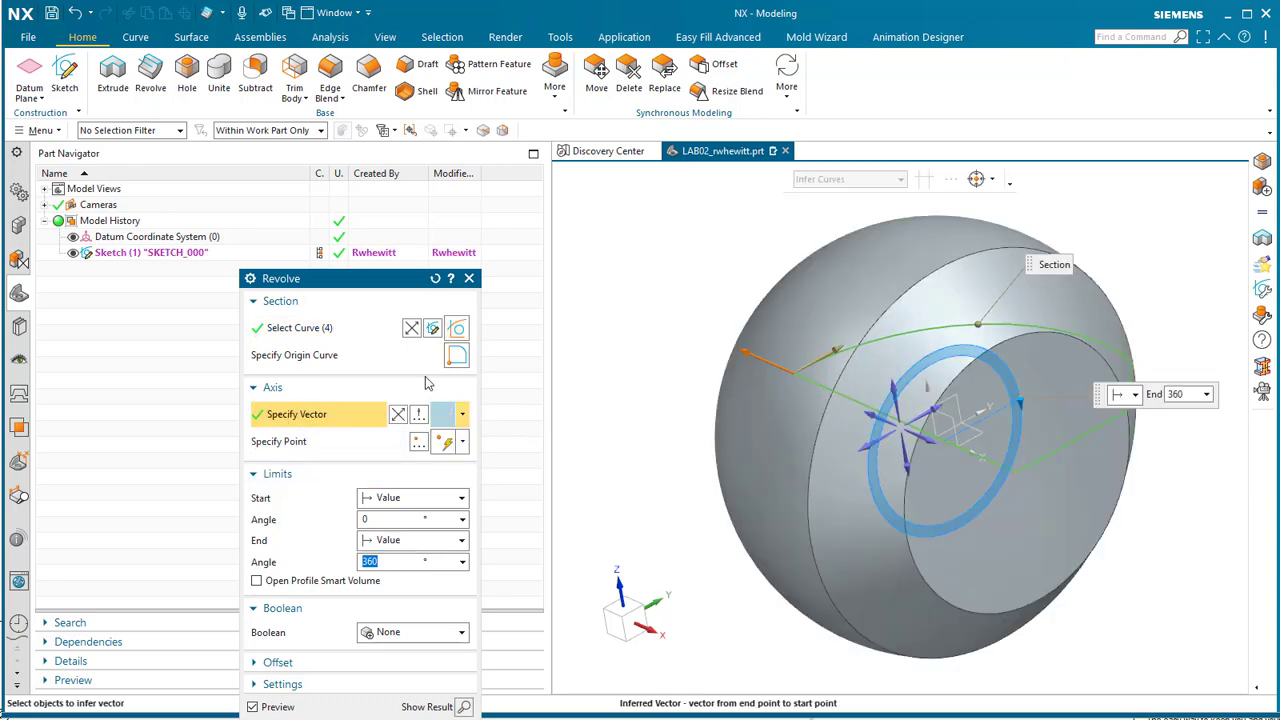
{"action": "left_click_drag", "start_coordinate": [379, 280], "coordinate": [359, 124]}
{"action": "left_click", "coordinate": [318, 596]}
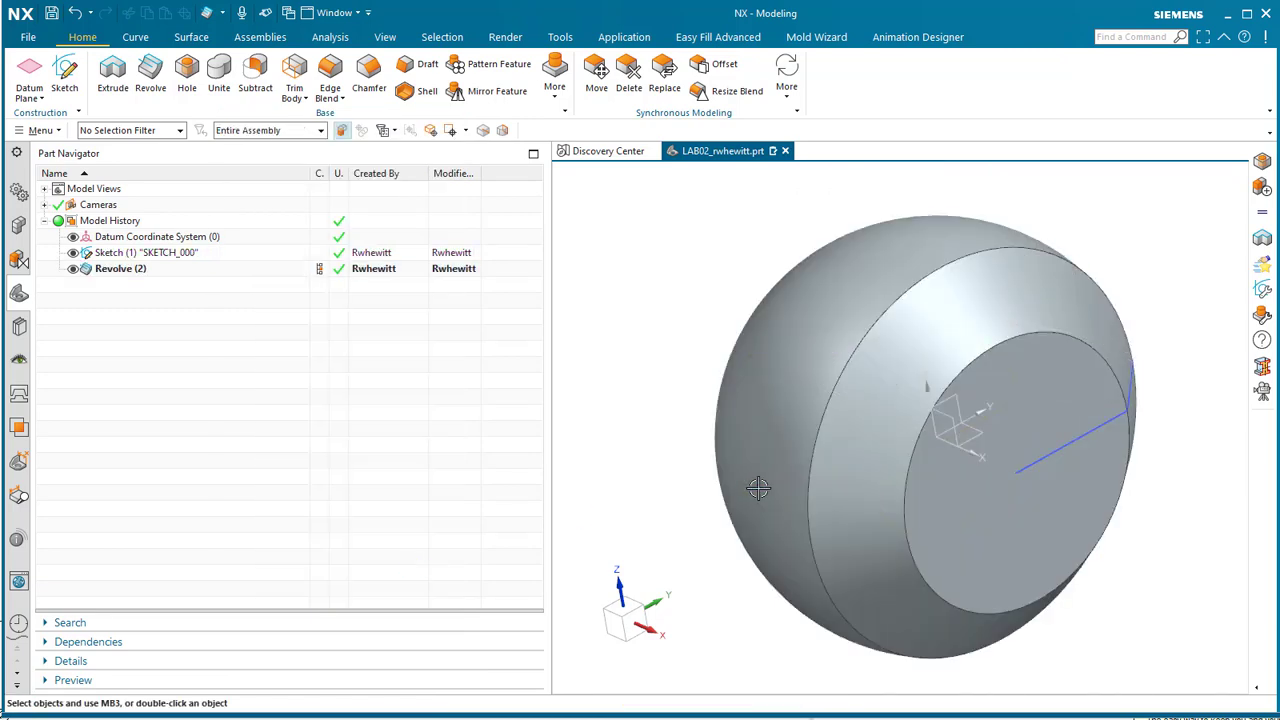
Start a Hole feature, choose the Simple type with custom size, and set its diameter to 0.156 in
{"action": "middle_click_drag", "start_coordinate": [877, 506], "coordinate": [702, 417]}
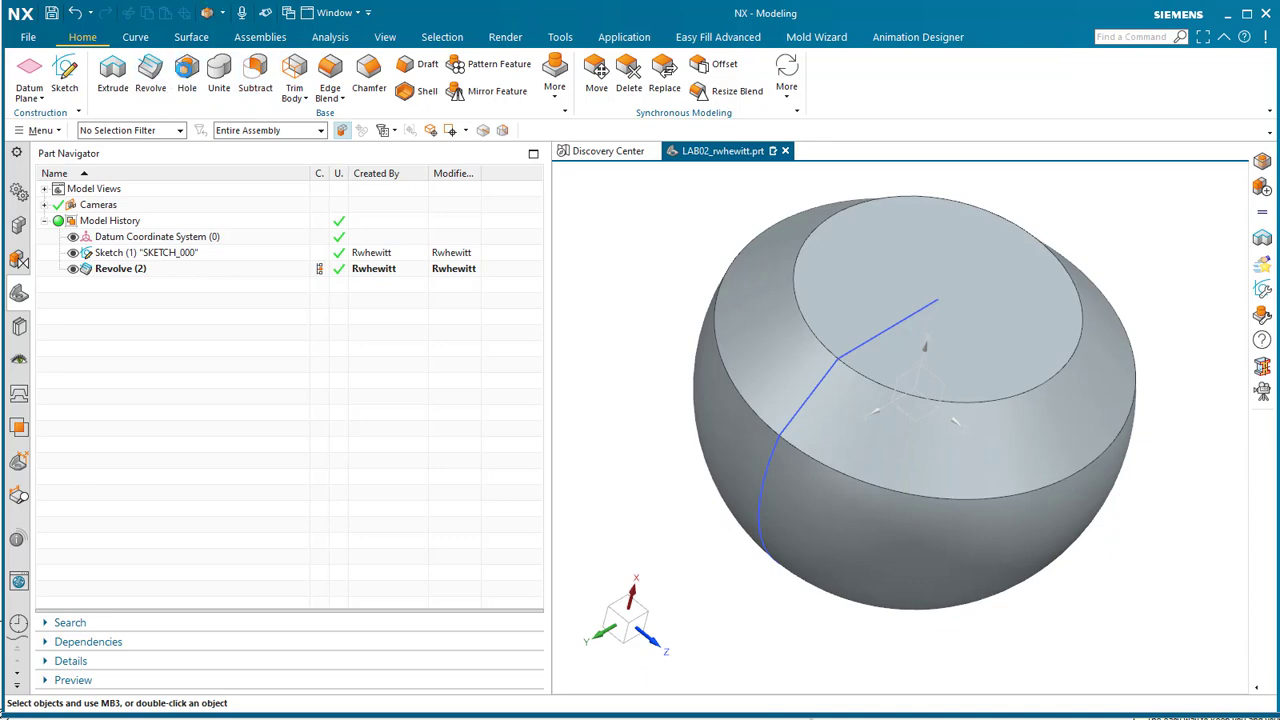
{"action": "left_click", "coordinate": [187, 72]}
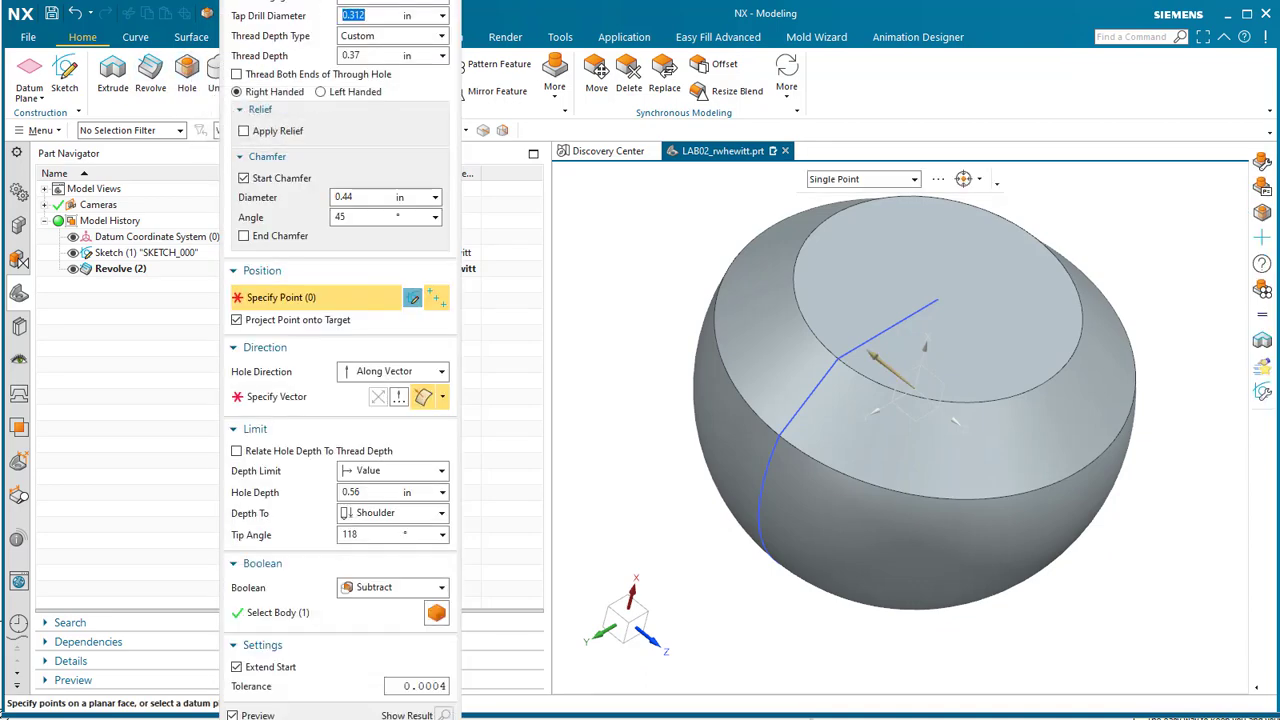
{"action": "left_click", "coordinate": [336, 122]}
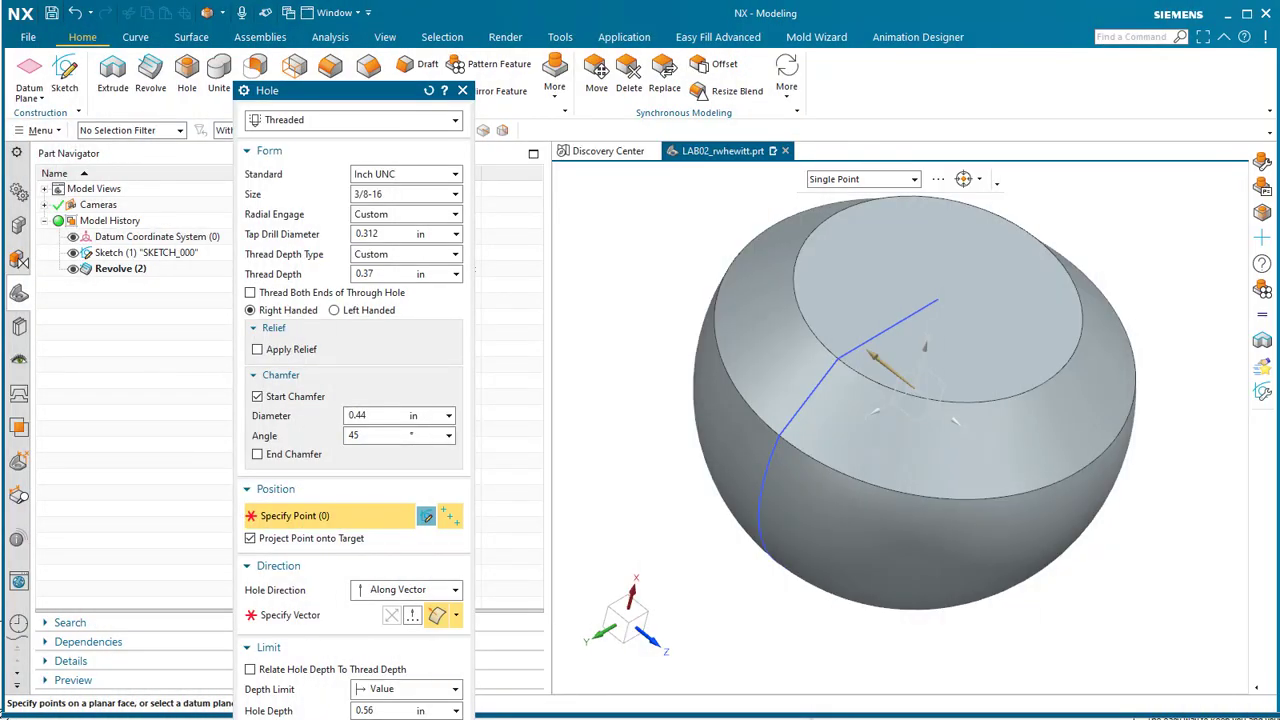
{"action": "left_click", "coordinate": [368, 124]}
{"action": "left_click", "coordinate": [354, 137]}
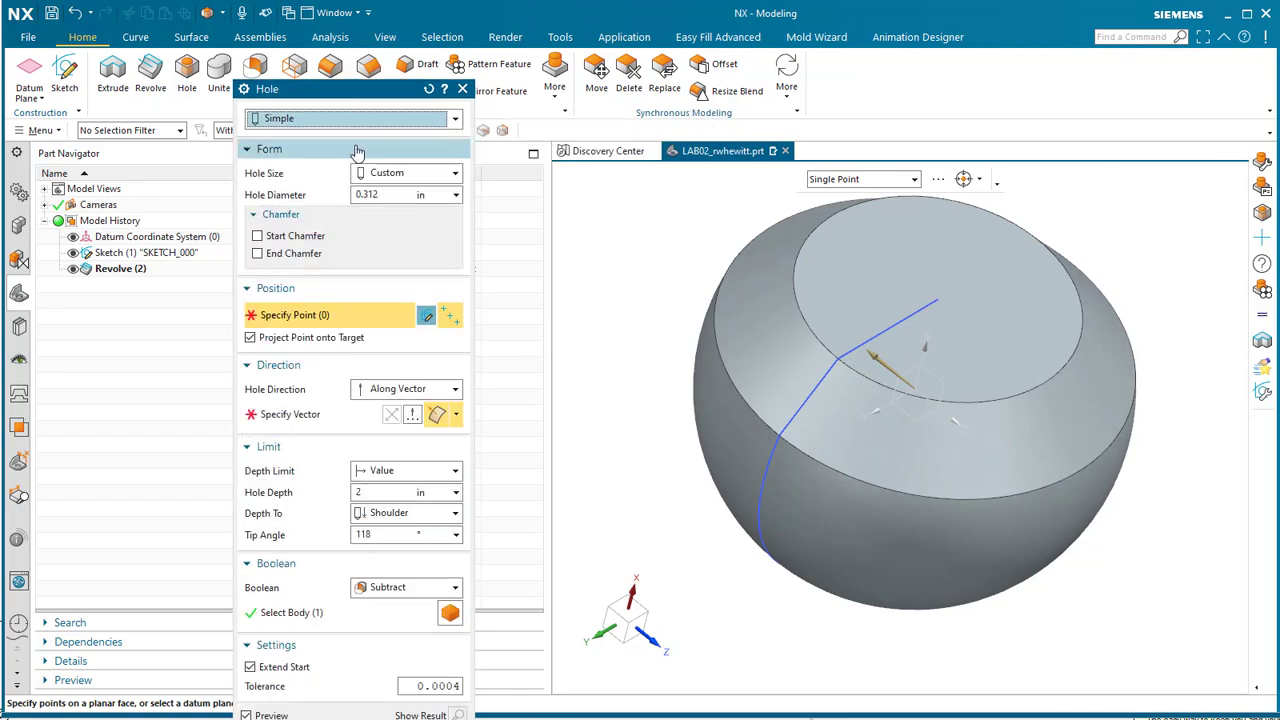
{"action": "key", "text": "Tab"}
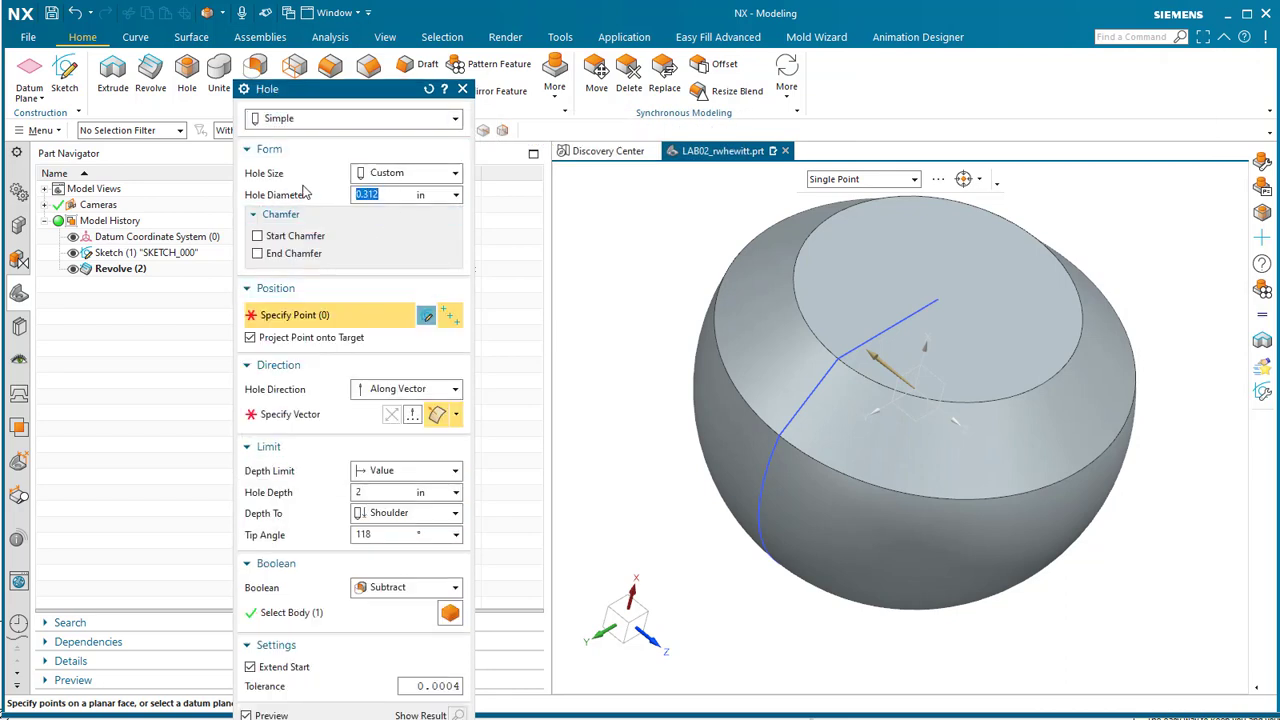
{"action": "type", "text": ".156"}
Position the hole at the centre of the body's flat circular face and set its direction to Normal to Face
{"action": "left_click", "coordinate": [937, 299]}
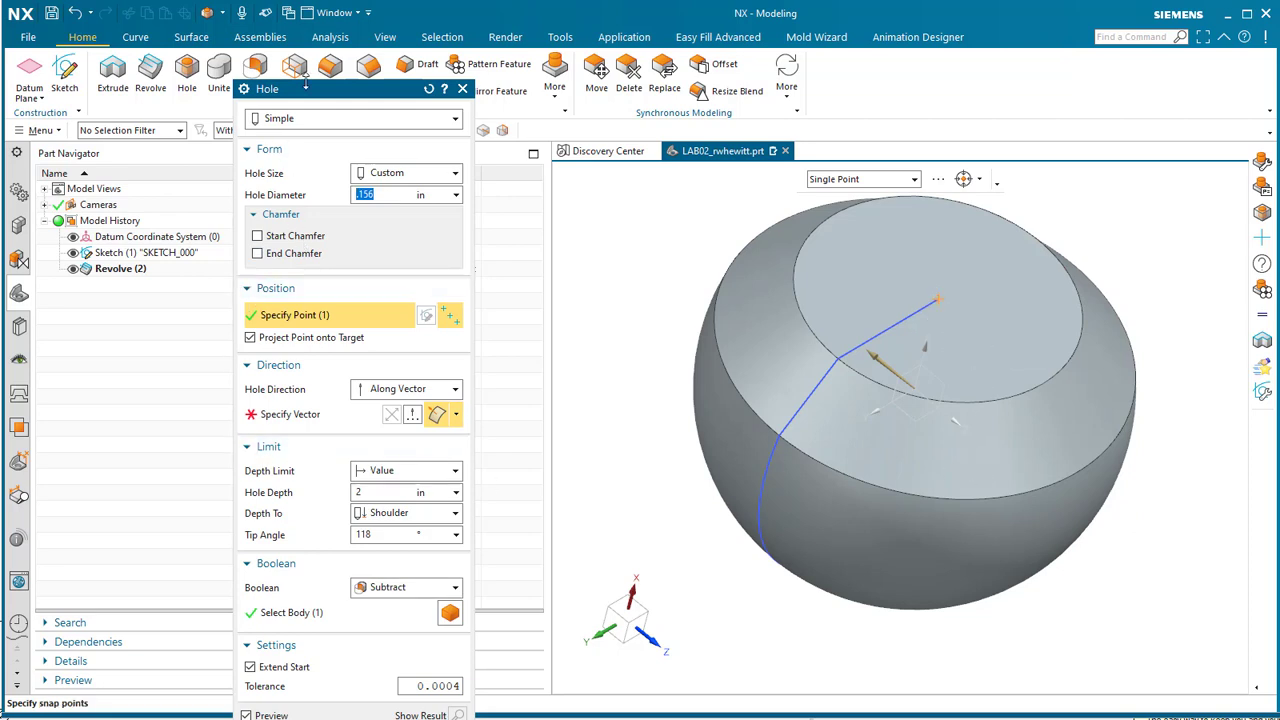
{"action": "left_click_drag", "start_coordinate": [308, 94], "coordinate": [276, 31]}
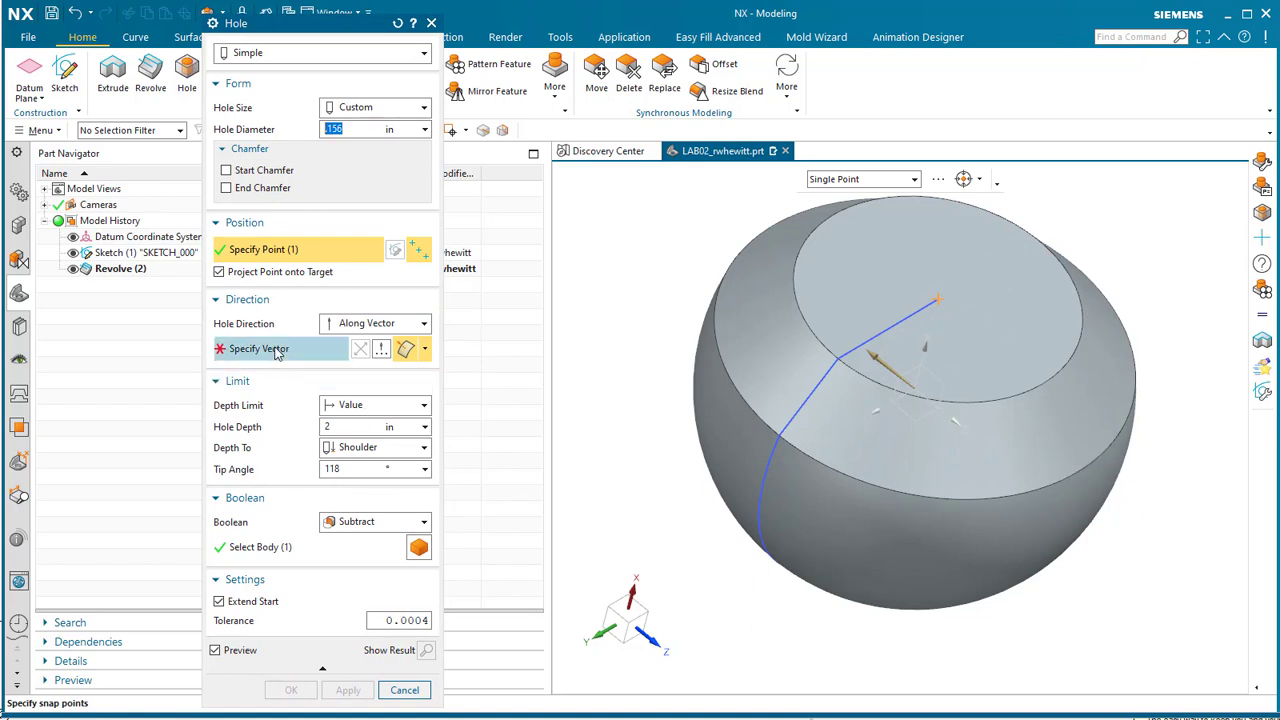
{"action": "left_click", "coordinate": [378, 323]}
{"action": "left_click", "coordinate": [440, 340]}
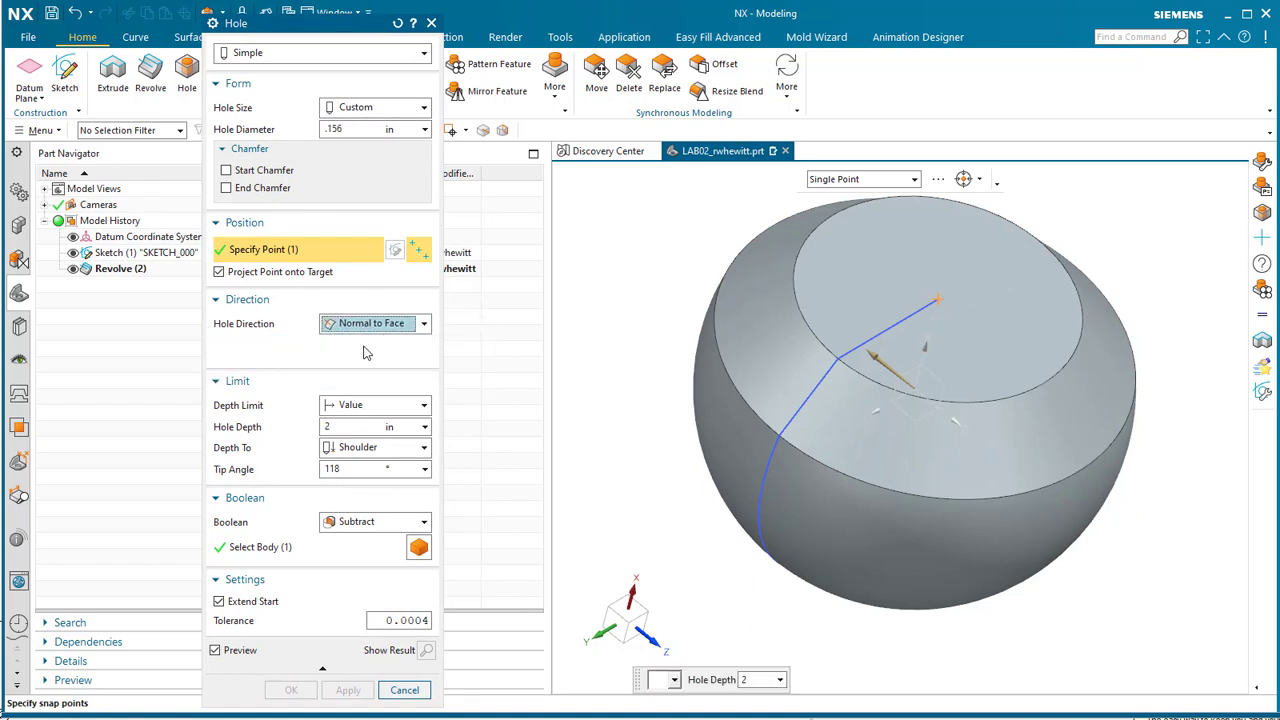
{"action": "left_click", "coordinate": [374, 326]}
{"action": "left_click", "coordinate": [375, 328]}
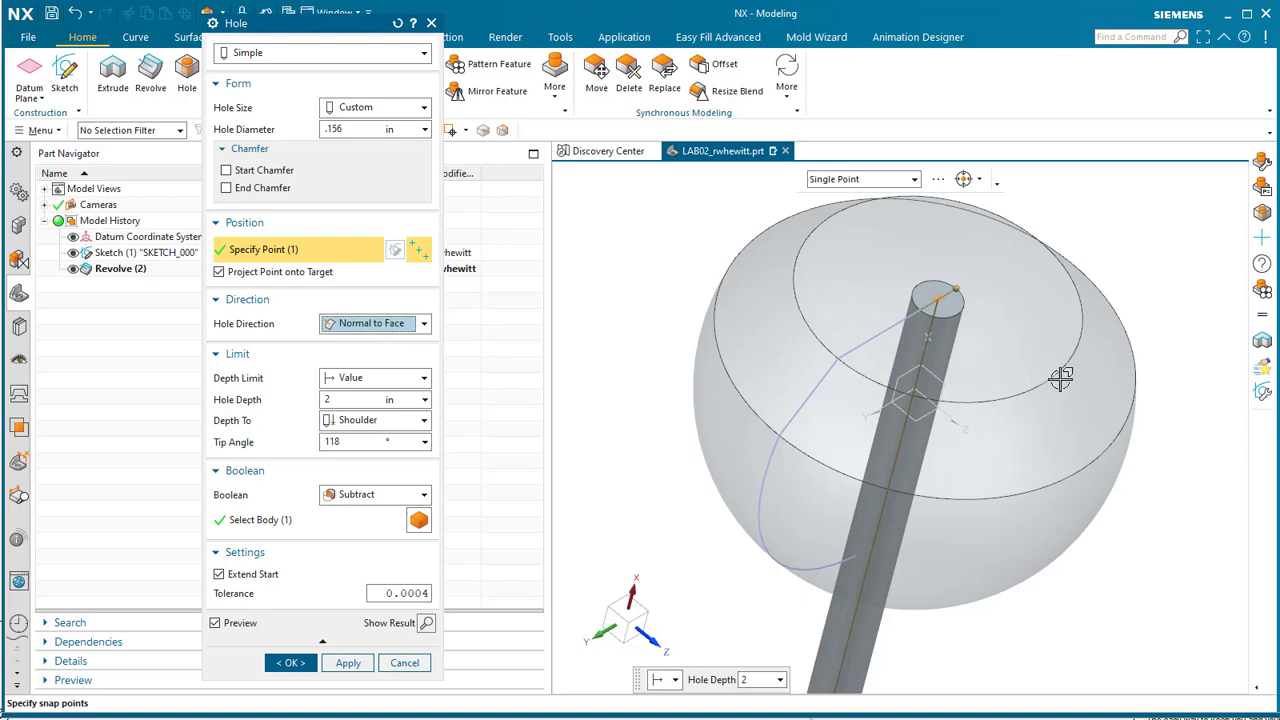
Set the hole's depth limit to Through Body and create the hole
{"action": "middle_click_drag", "start_coordinate": [1100, 410], "coordinate": [1130, 288]}
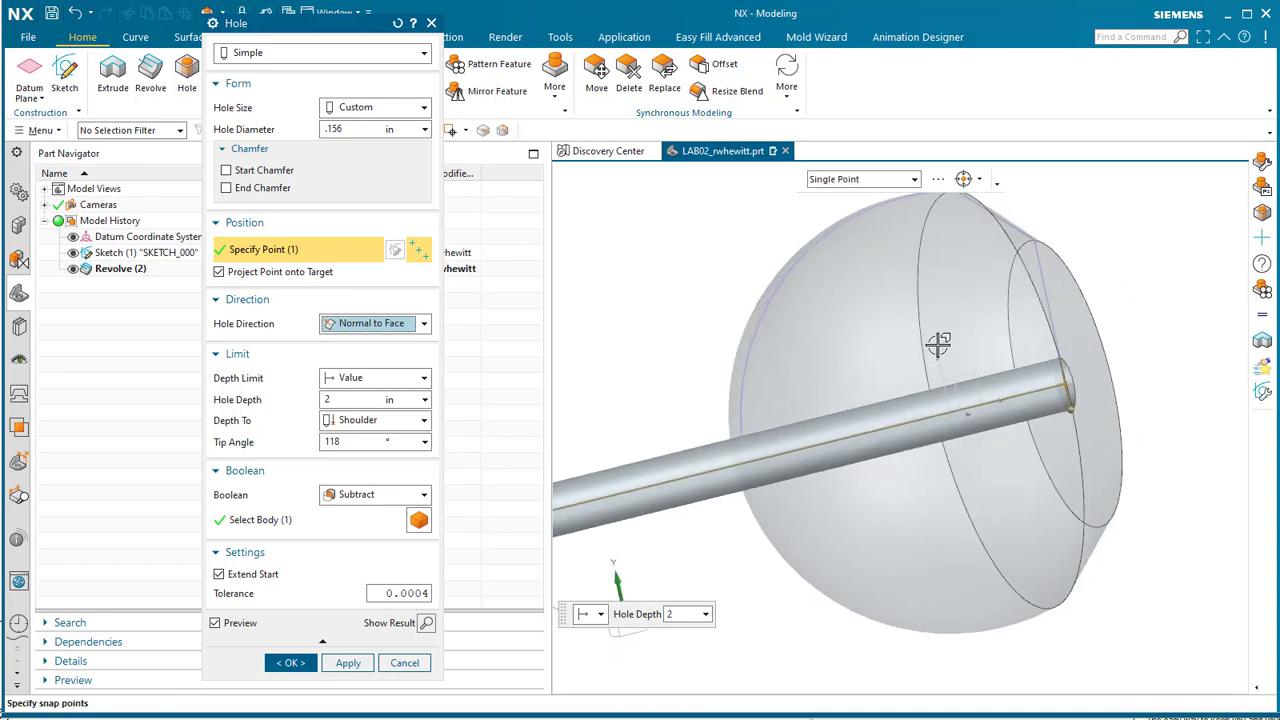
{"action": "left_click", "coordinate": [374, 381]}
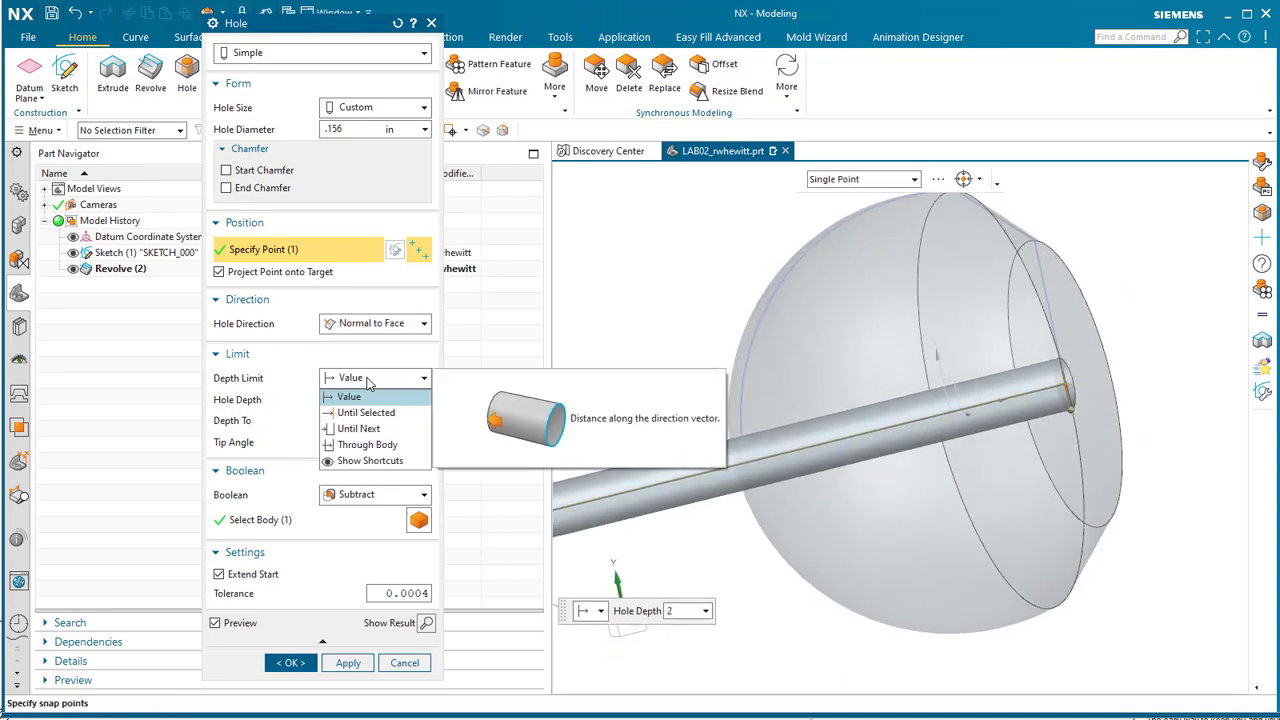
{"action": "left_click", "coordinate": [368, 444]}
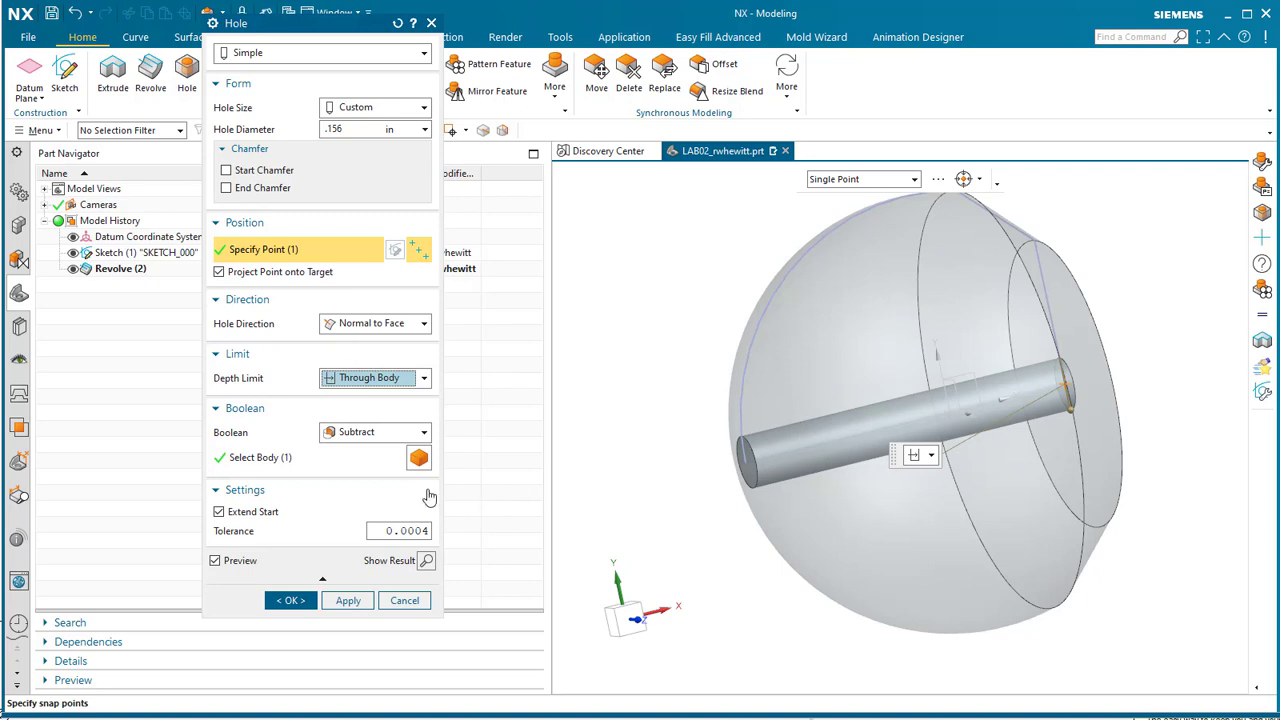
{"action": "left_click", "coordinate": [291, 601]}
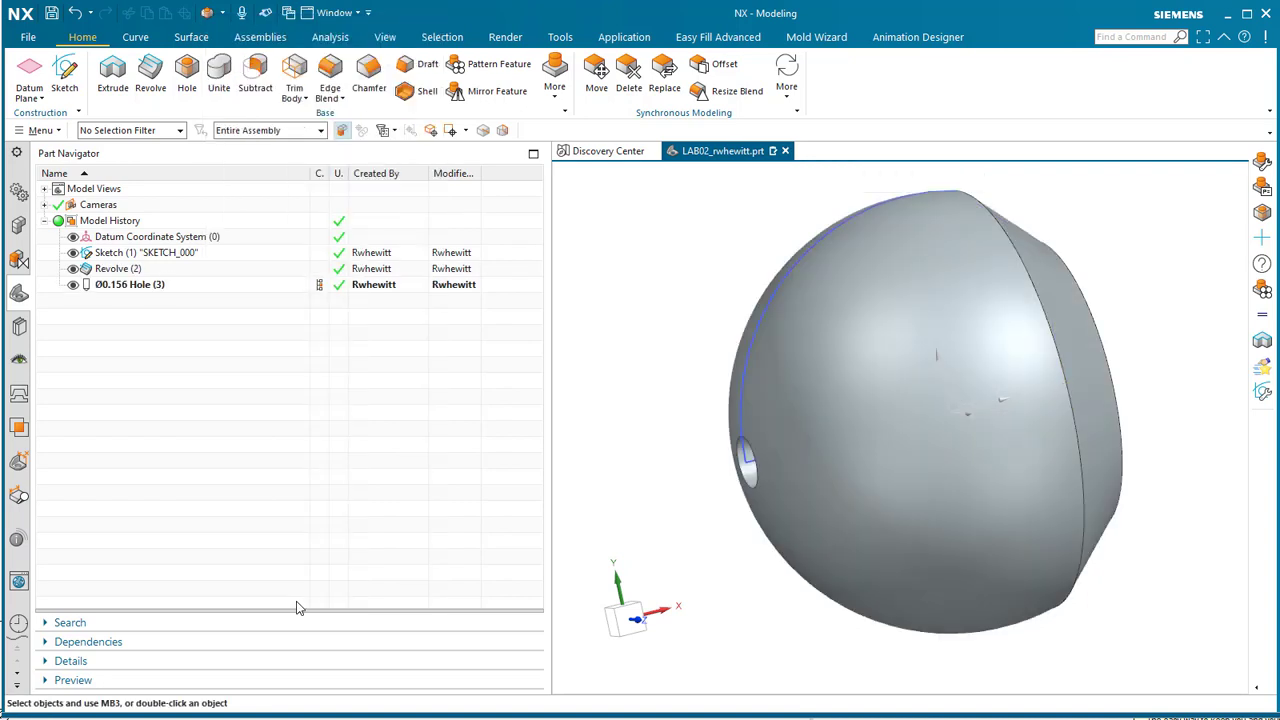
Start another hole and position it at the centre of the existing hole's opening on the flat circular face
{"action": "middle_click_drag", "start_coordinate": [699, 540], "coordinate": [615, 592]}
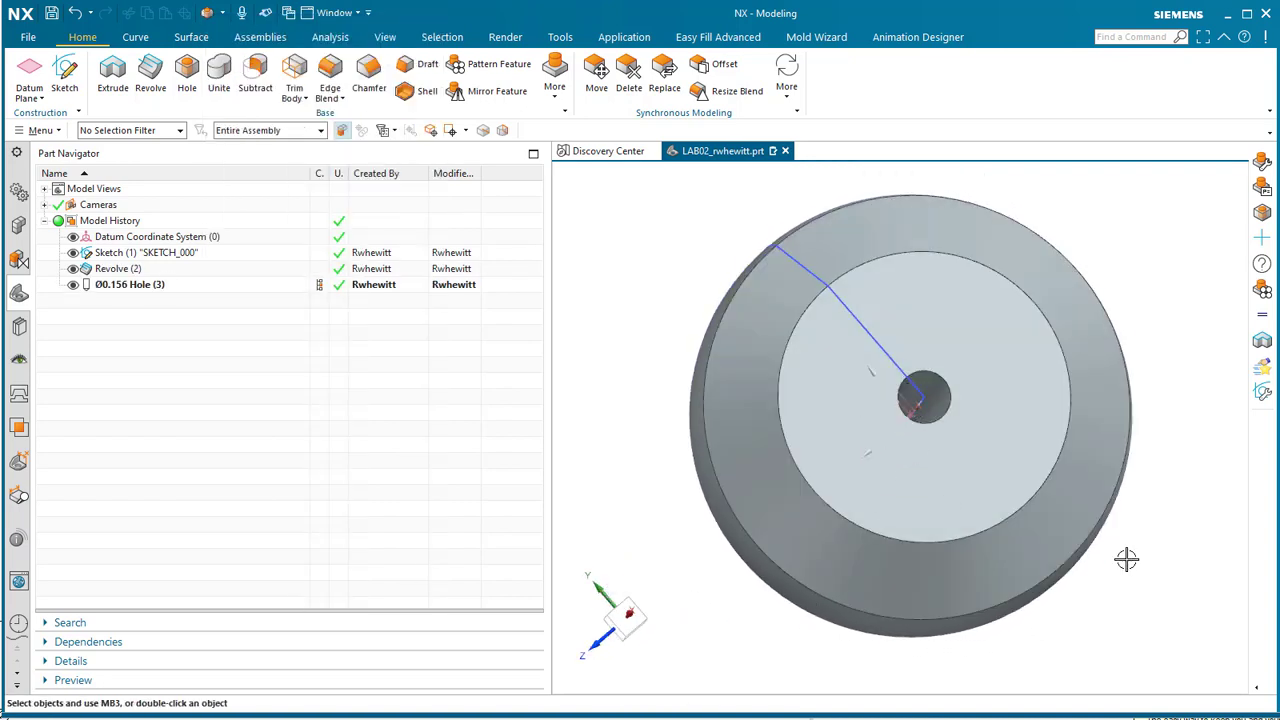
{"action": "middle_click_drag", "start_coordinate": [1128, 557], "coordinate": [1134, 516]}
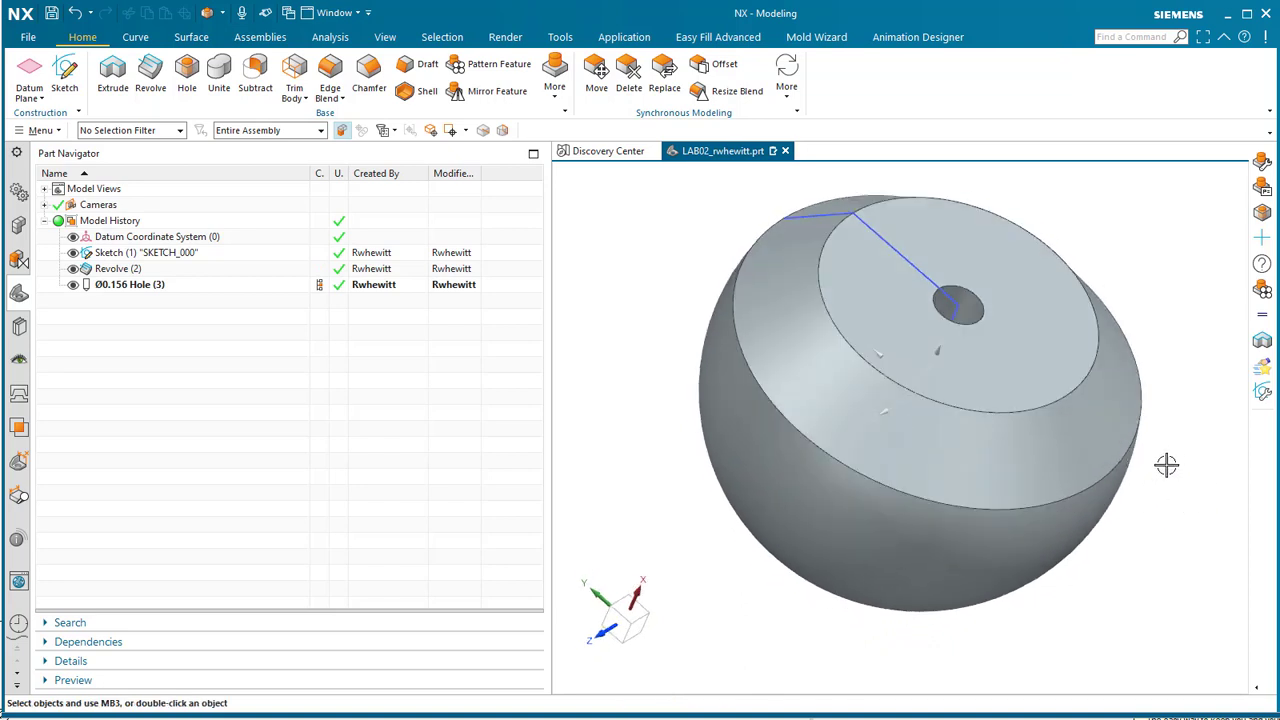
{"action": "left_click", "coordinate": [1105, 456]}
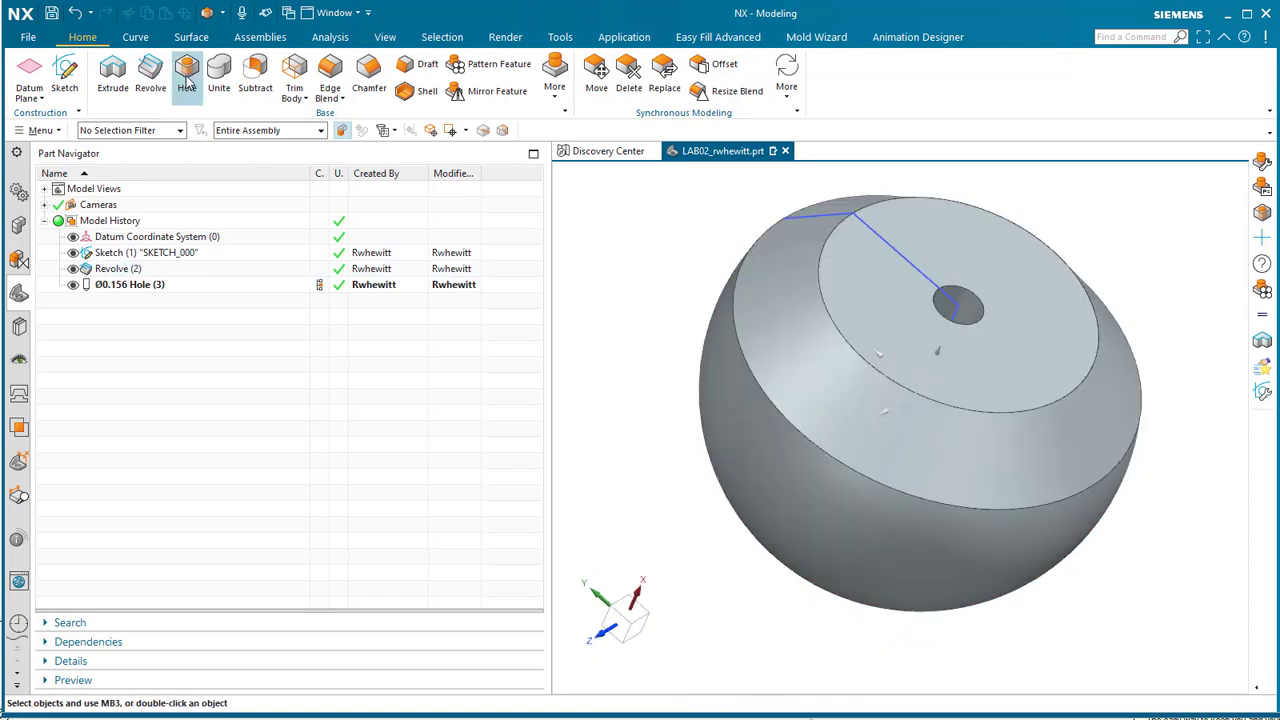
{"action": "left_click", "coordinate": [187, 83]}
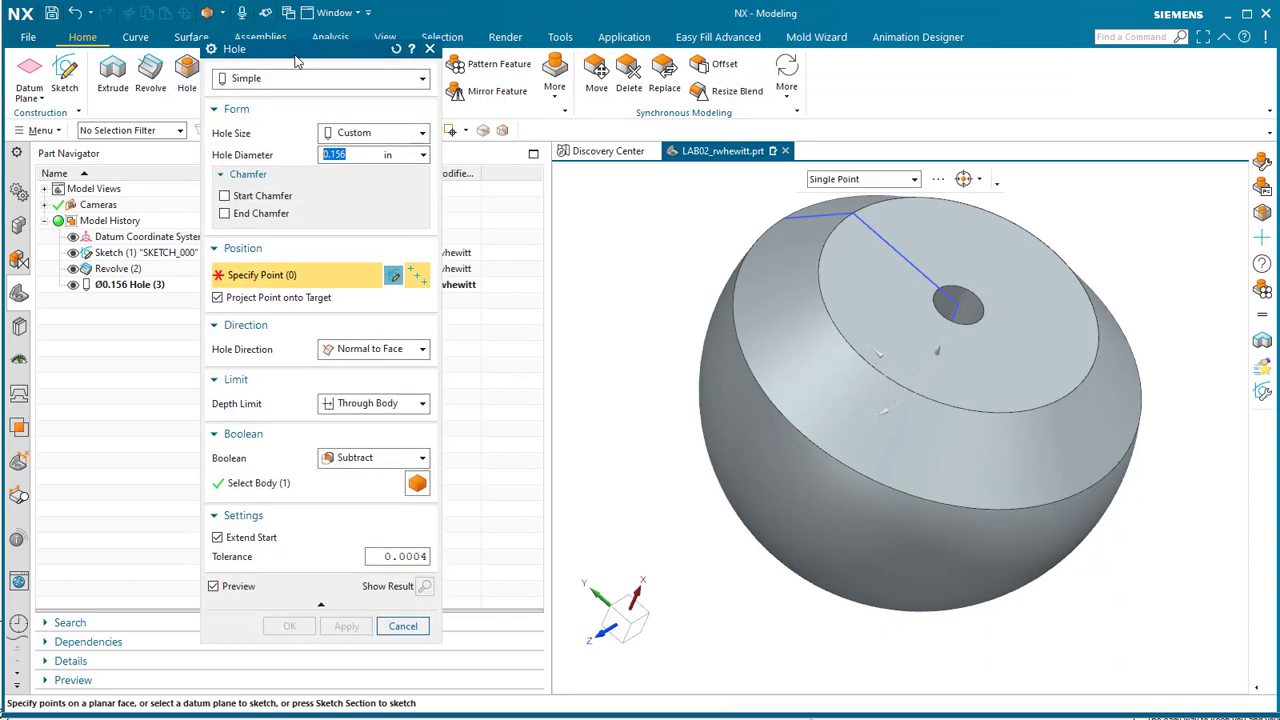
{"action": "left_click", "coordinate": [958, 306]}
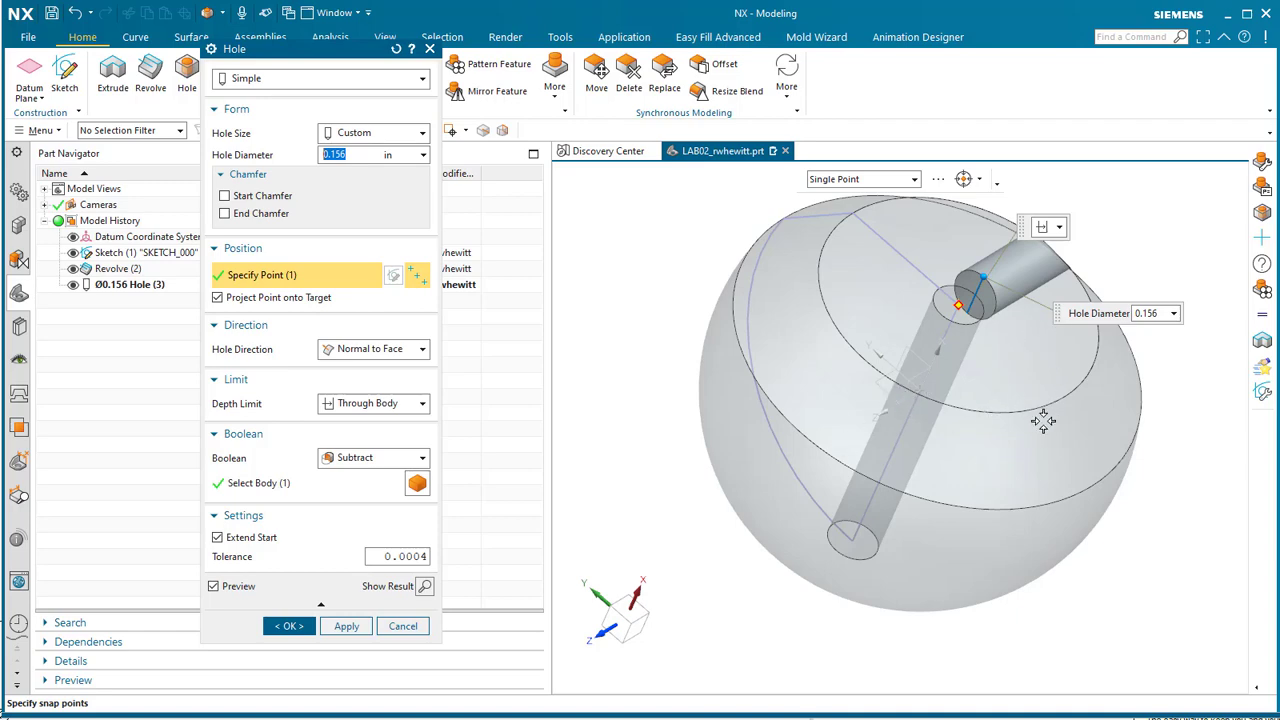
{"action": "middle_click_drag", "start_coordinate": [993, 411], "coordinate": [962, 430]}
{"action": "scroll", "coordinate": [905, 340], "scroll_direction": "up", "scroll_amount": 5}
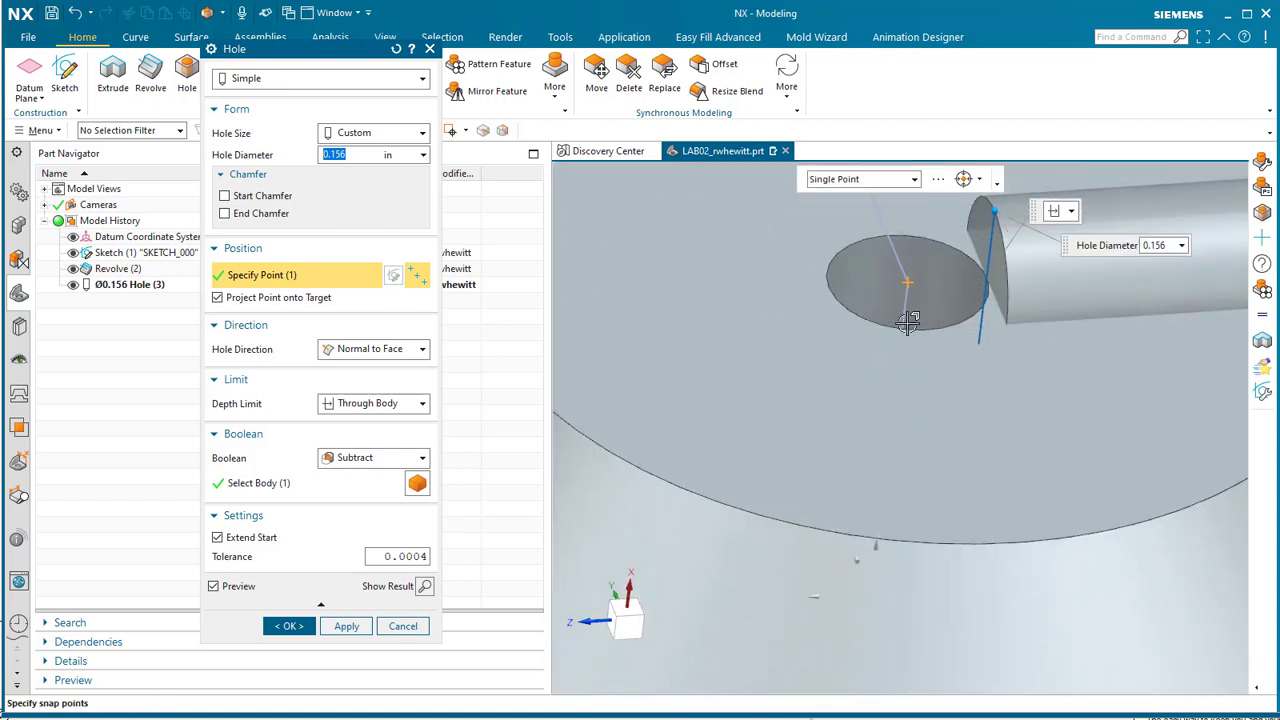
{"action": "scroll", "coordinate": [915, 311], "scroll_direction": "down", "scroll_amount": 3}
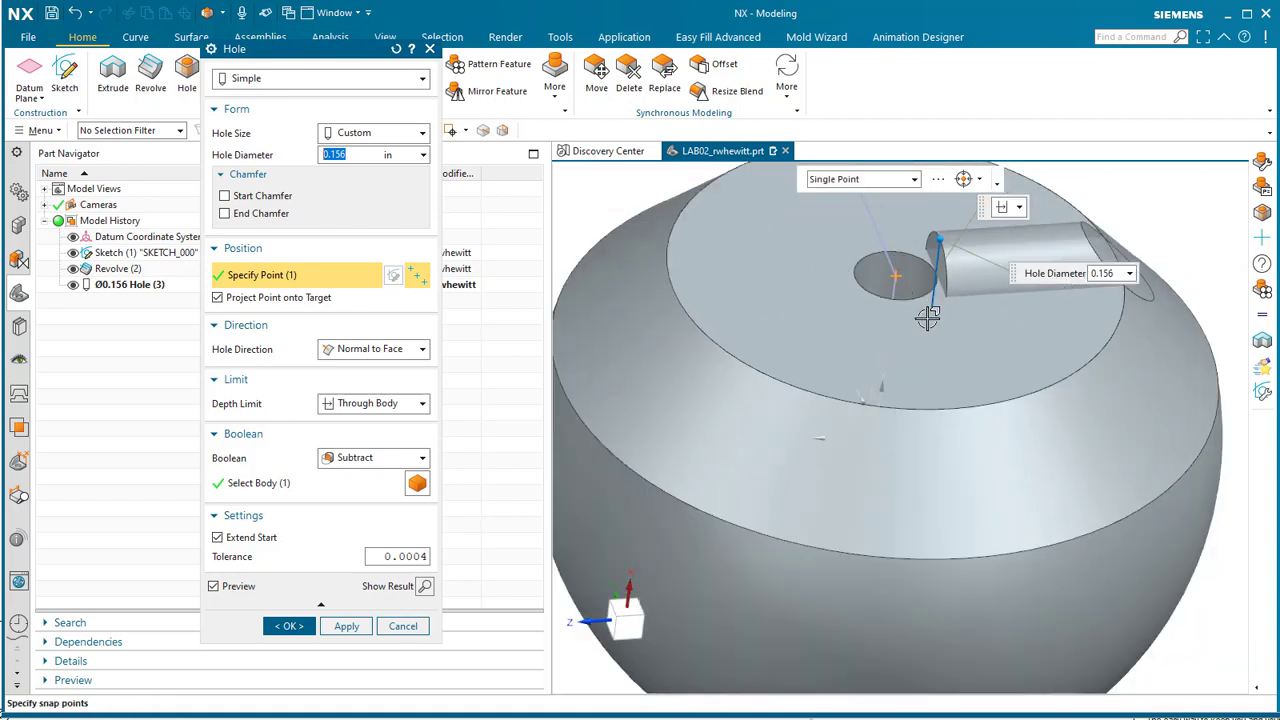
{"action": "scroll", "coordinate": [771, 301], "scroll_direction": "down", "scroll_amount": 2}
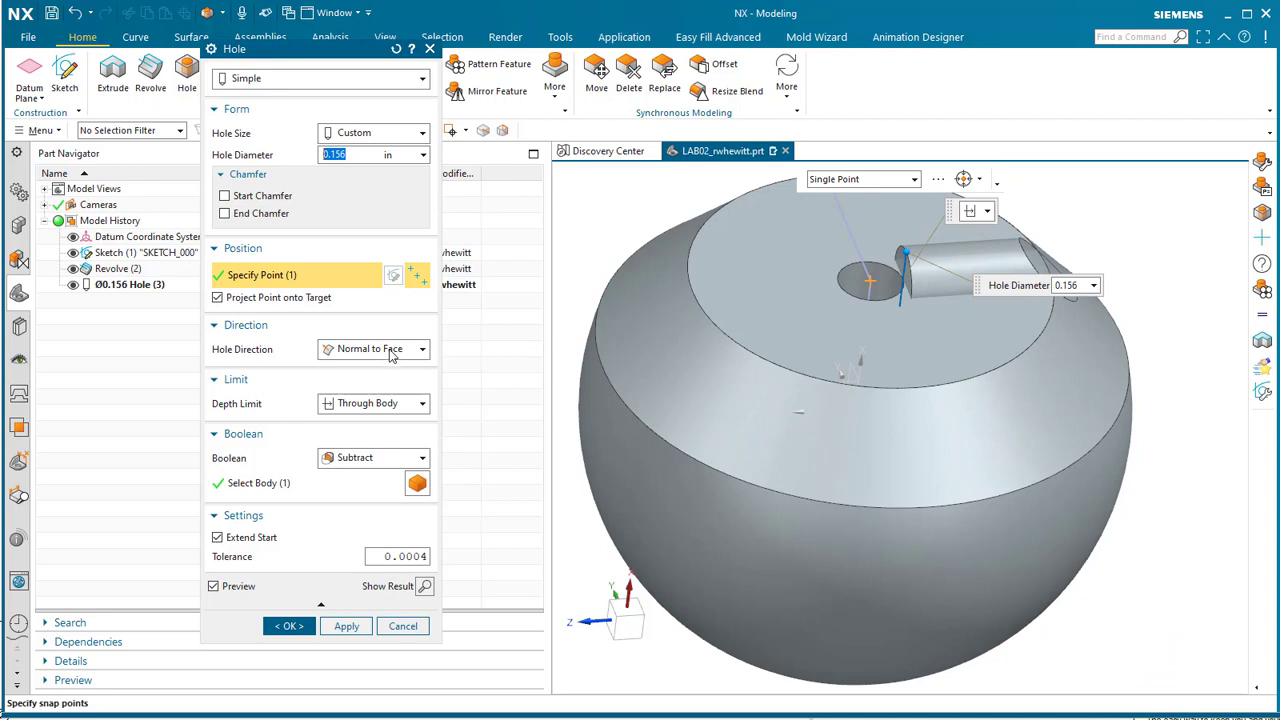
Set the hole direction to Along Vector using the flat face's normal, and reverse it to point into the body
{"action": "left_click", "coordinate": [371, 354]}
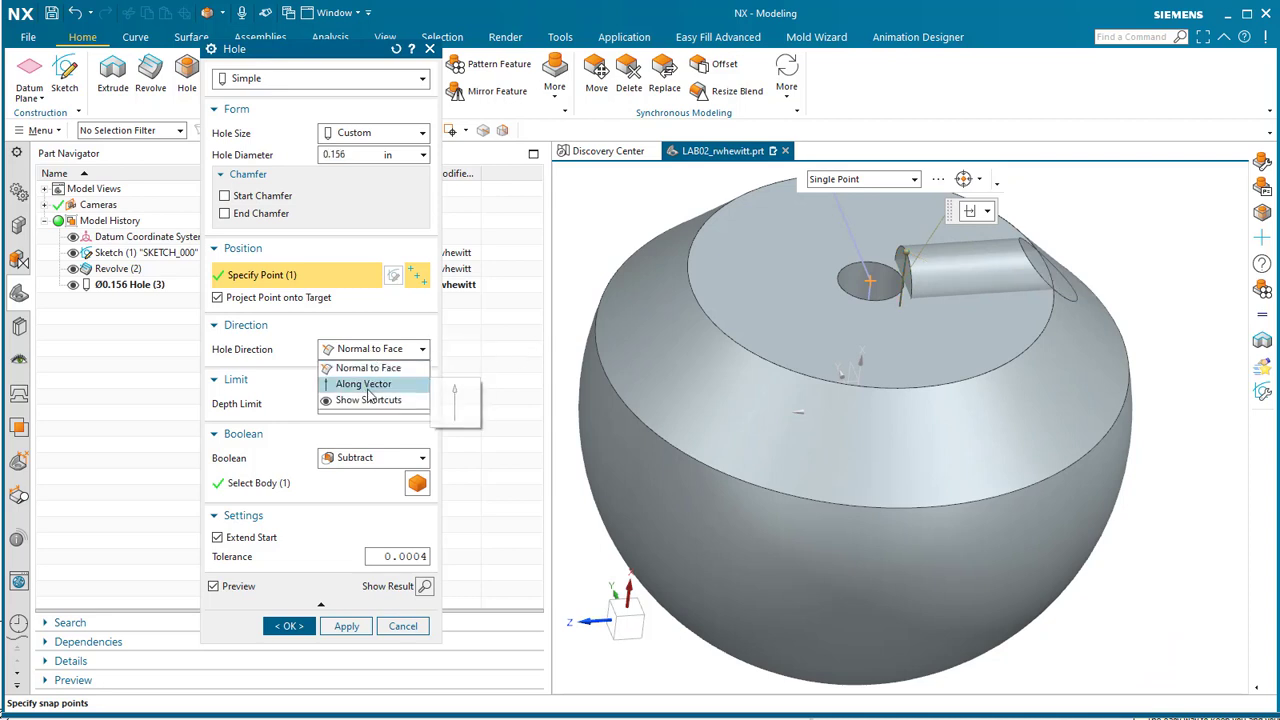
{"action": "left_click", "coordinate": [373, 386]}
{"action": "scroll", "coordinate": [865, 477], "scroll_direction": "down", "scroll_amount": 2}
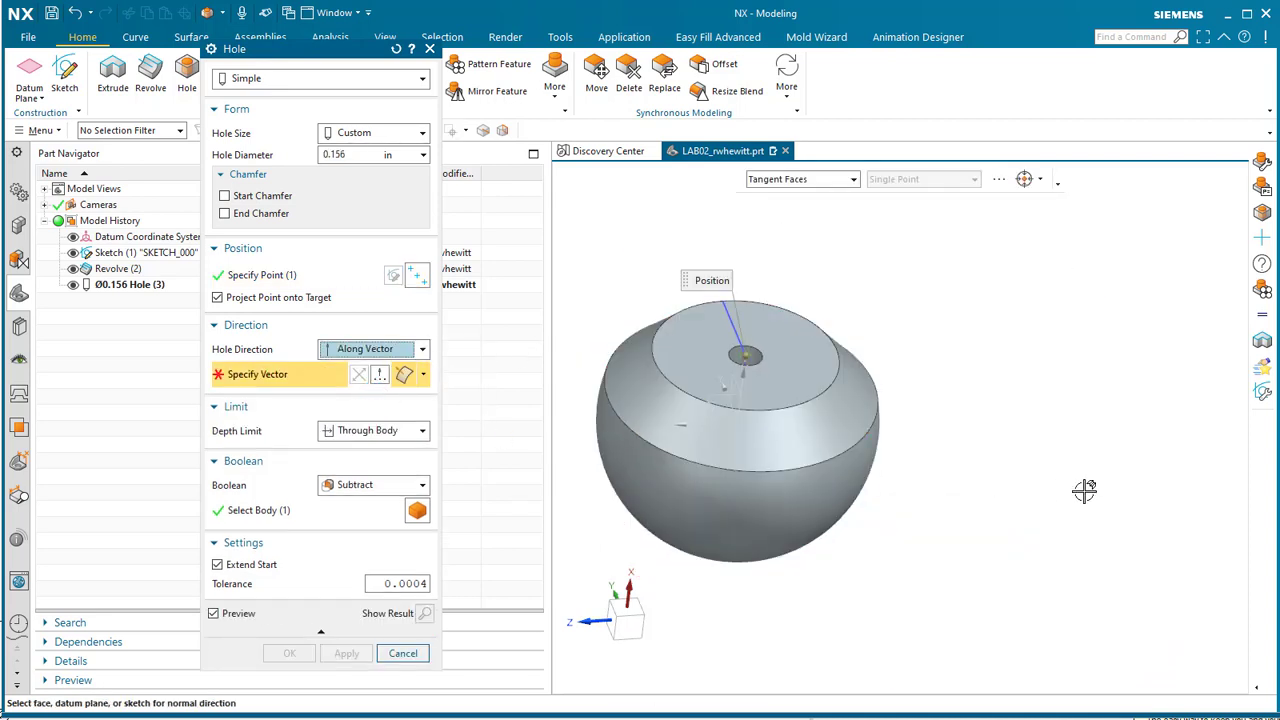
{"action": "middle_click_drag", "start_coordinate": [1083, 491], "coordinate": [1240, 475]}
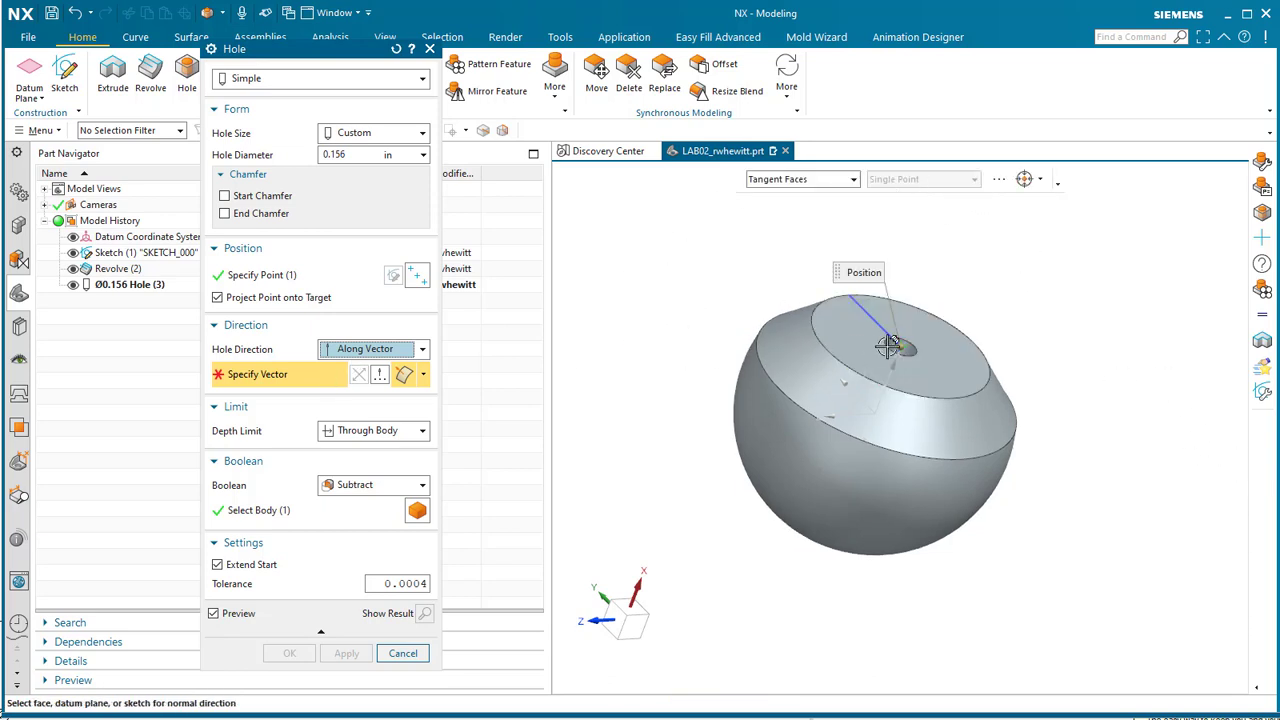
{"action": "left_click", "coordinate": [934, 340]}
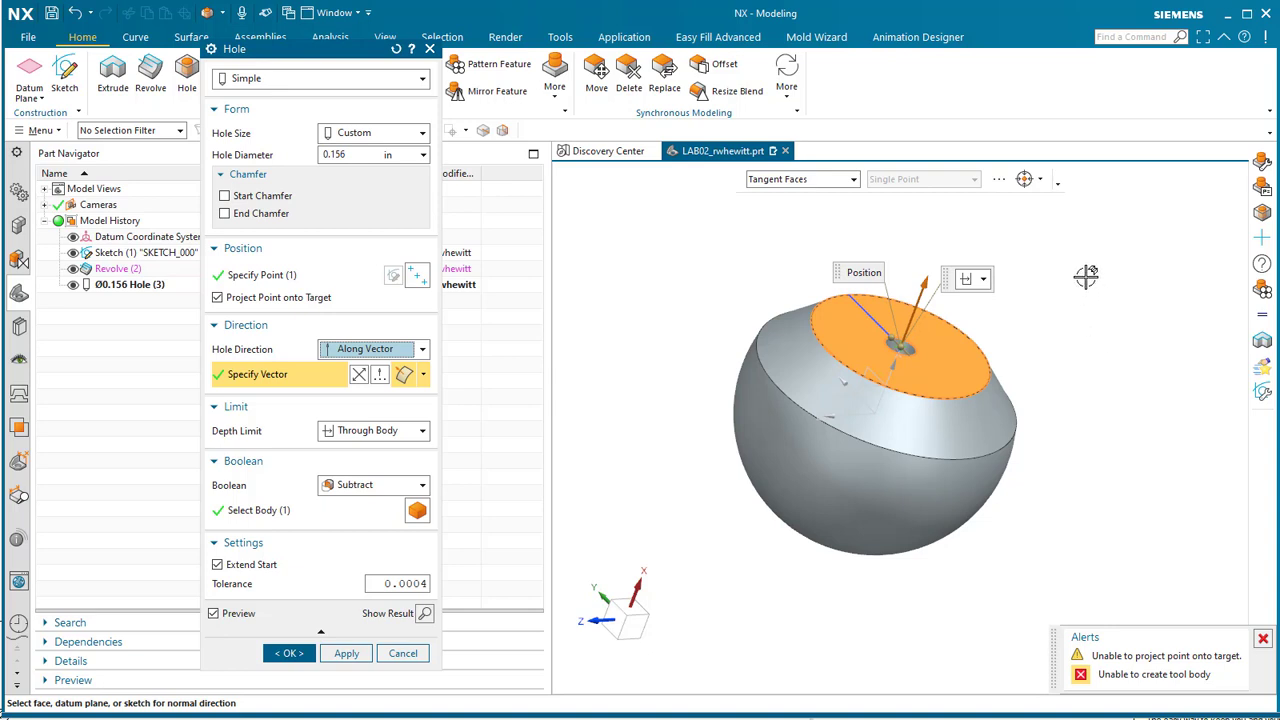
{"action": "left_click", "coordinate": [357, 382]}
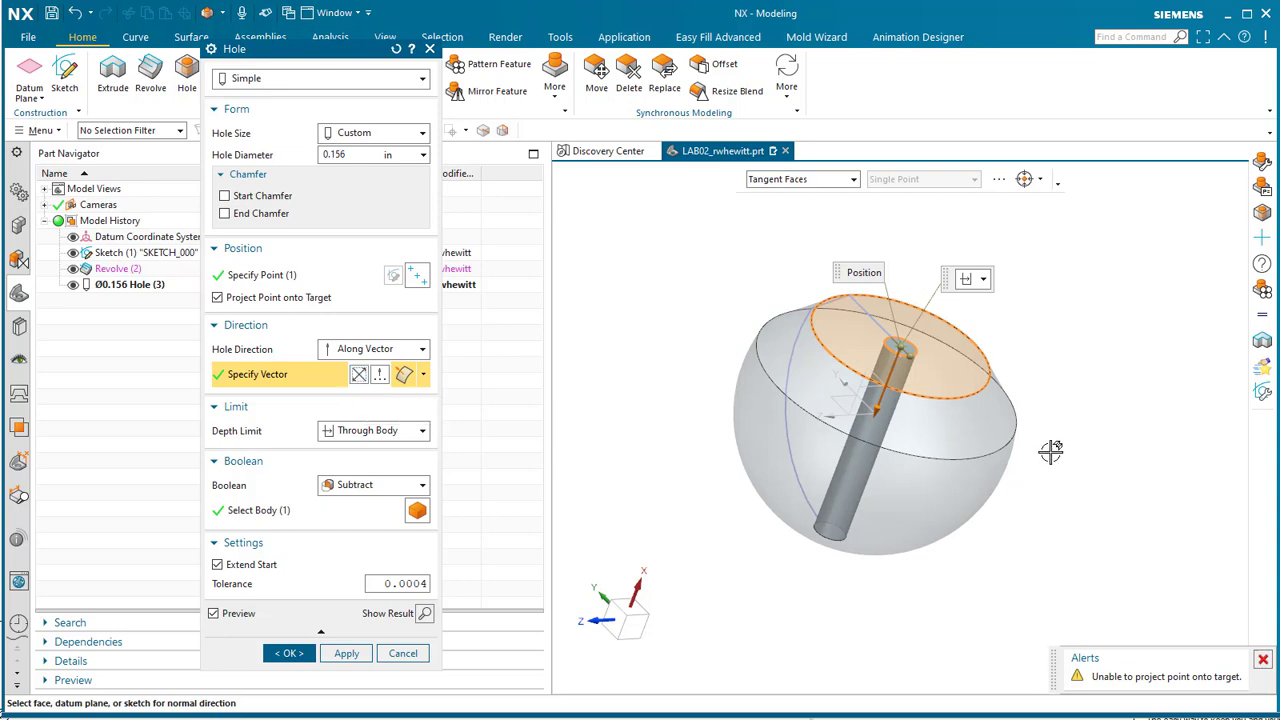
{"action": "middle_click_drag", "start_coordinate": [1040, 519], "coordinate": [682, 536]}
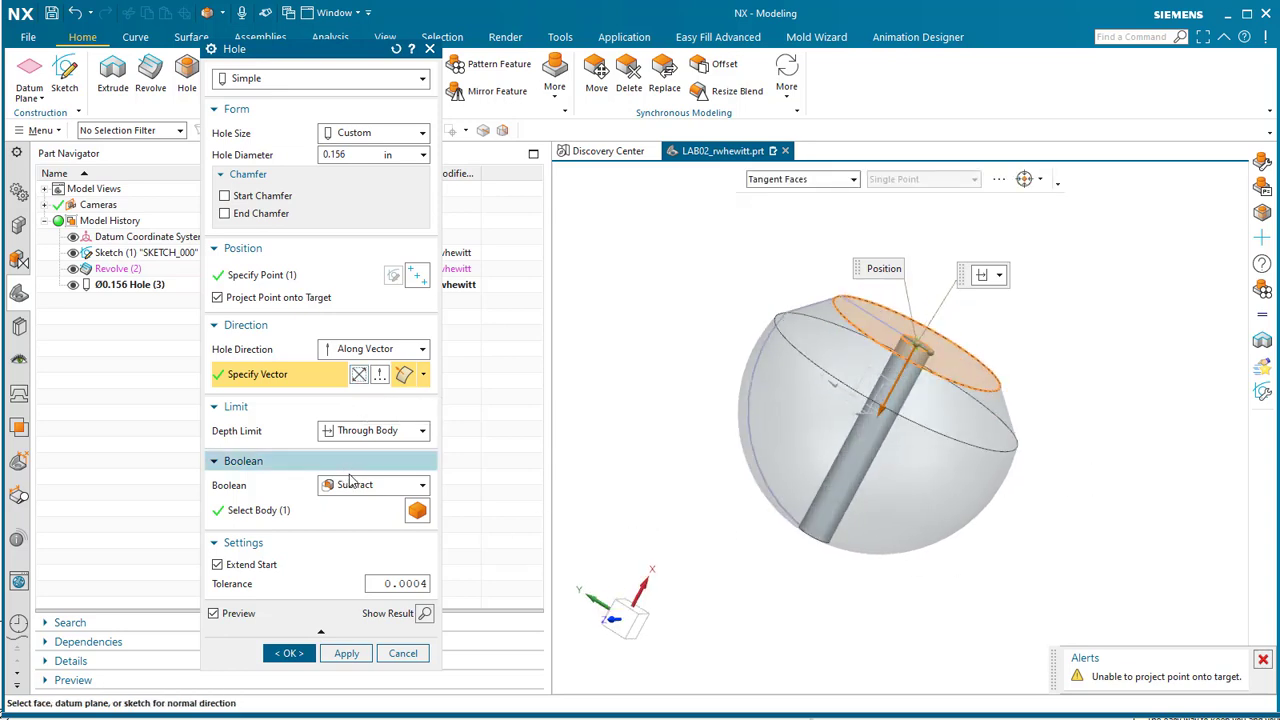
Change the hole type to Threaded with the Inch UNC standard and size 3/8-16
{"action": "left_click", "coordinate": [295, 79]}
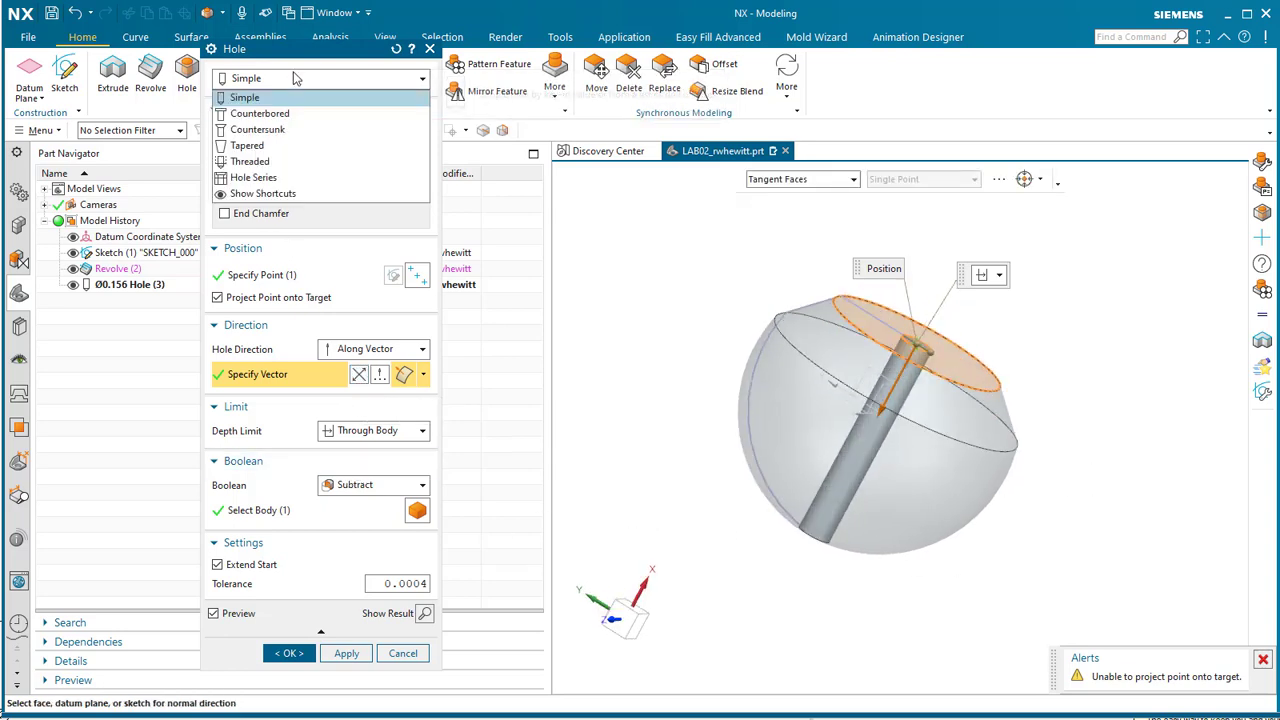
{"action": "left_click", "coordinate": [272, 162]}
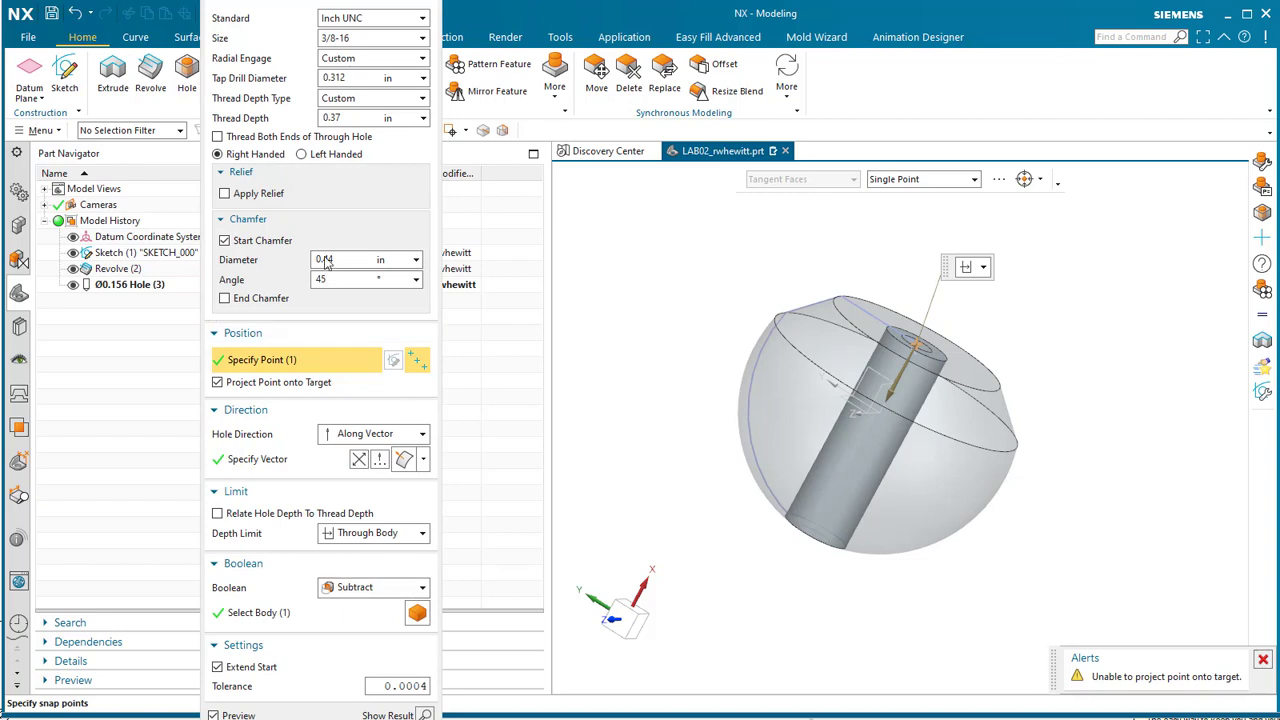
{"action": "scroll", "coordinate": [320, 360], "scroll_direction": "up", "scroll_amount": 3}
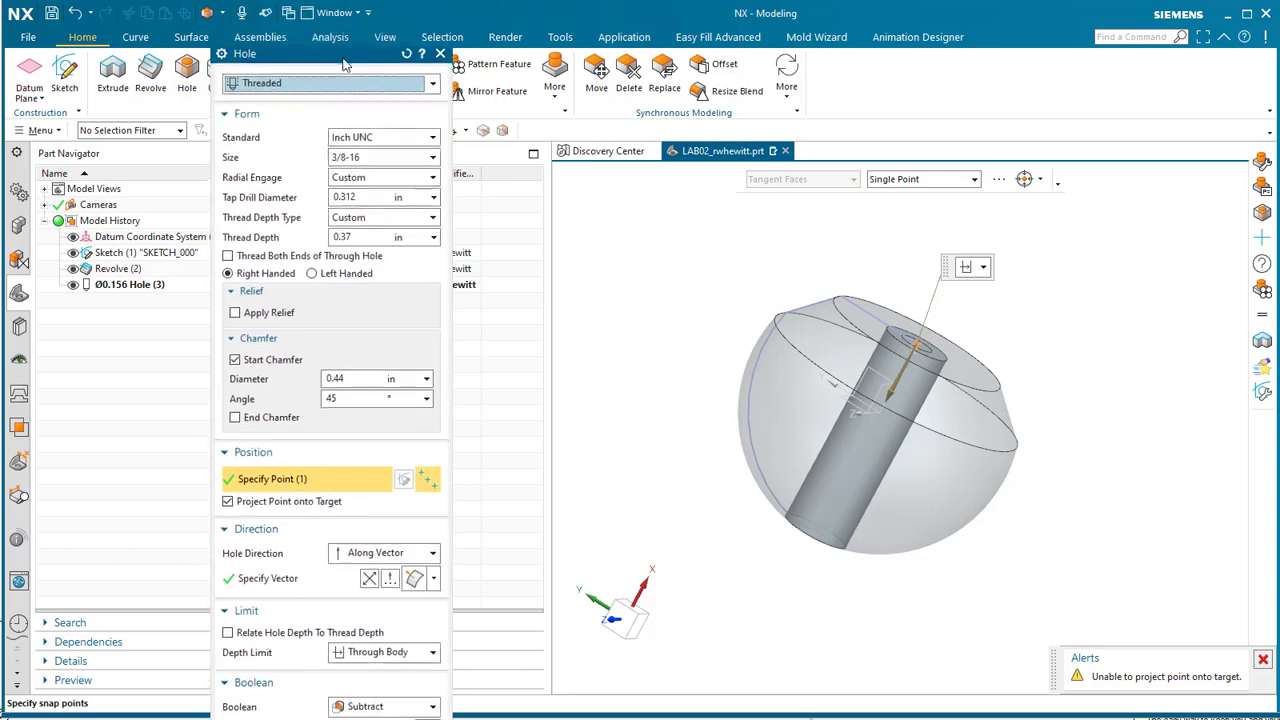
{"action": "left_click", "coordinate": [390, 160]}
{"action": "left_click", "coordinate": [378, 141]}
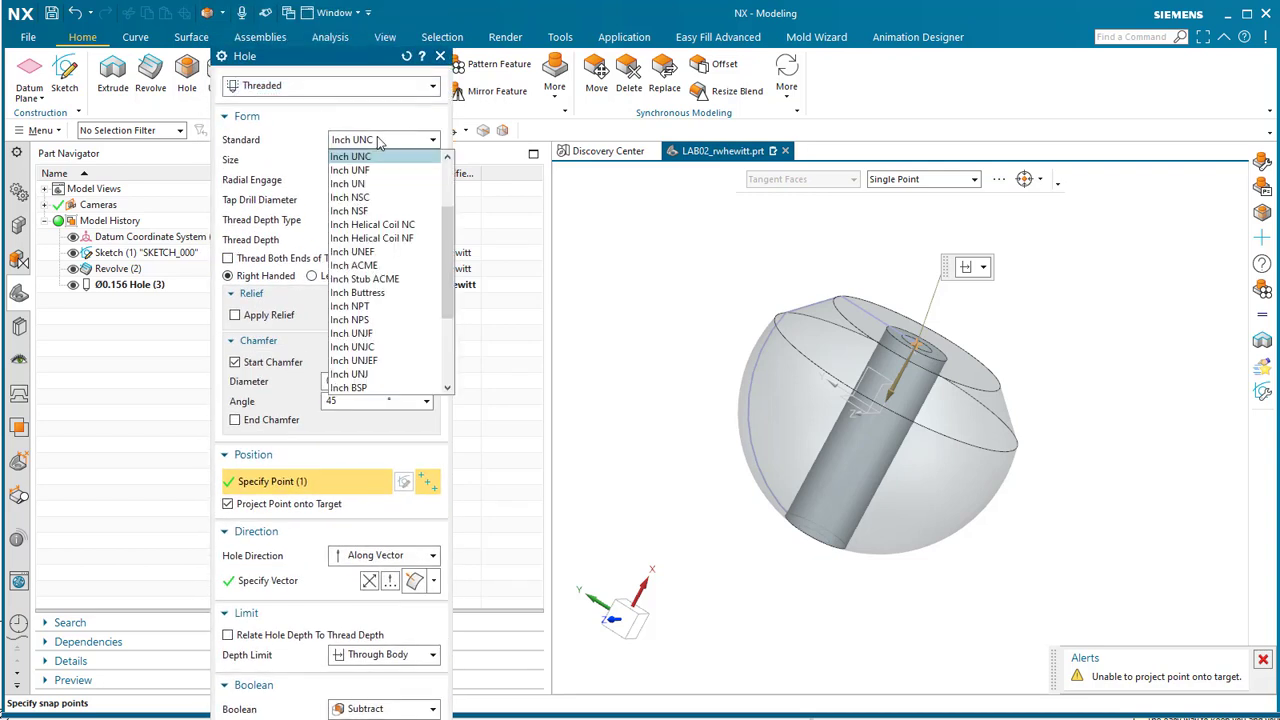
{"action": "left_click", "coordinate": [378, 141]}
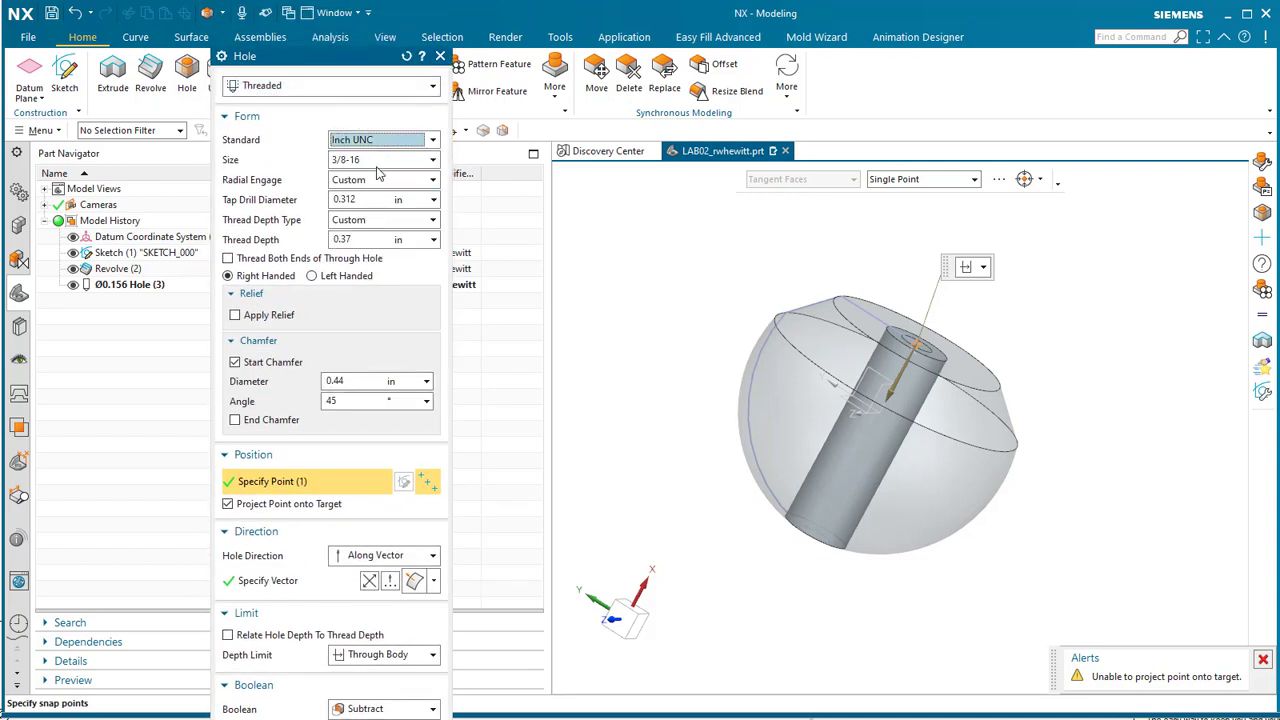
{"action": "left_click", "coordinate": [365, 160]}
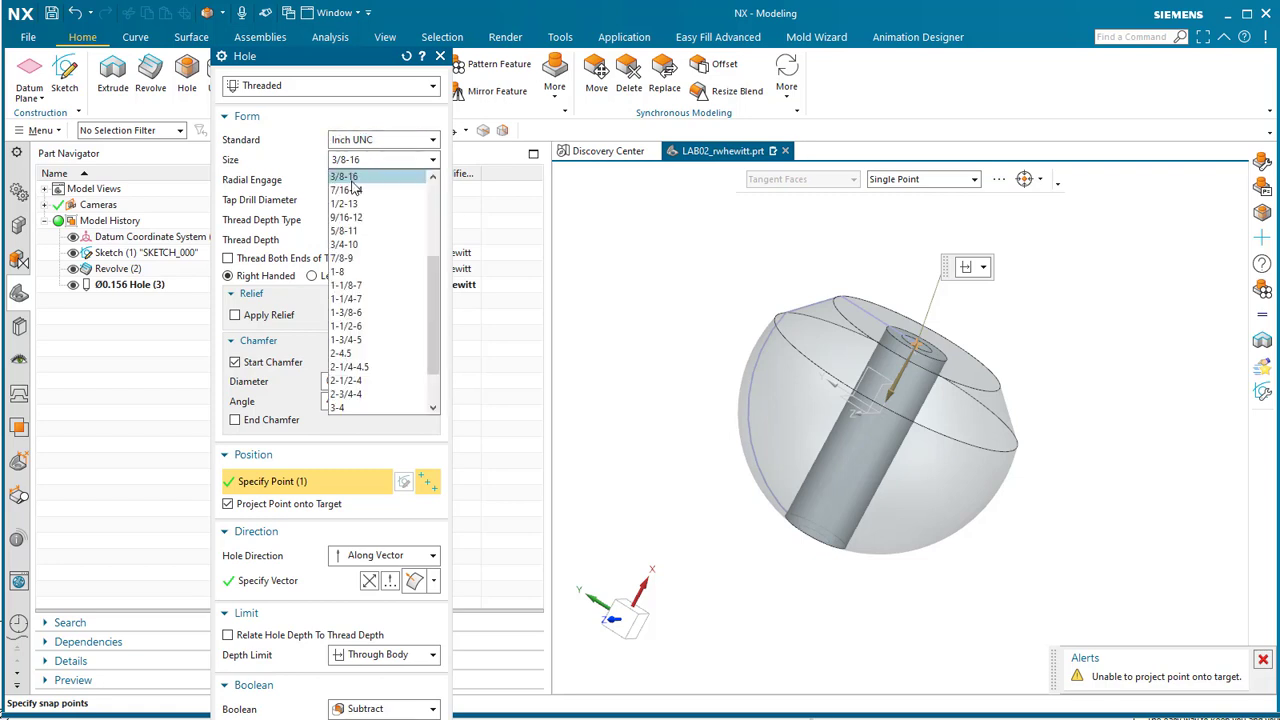
{"action": "left_click", "coordinate": [372, 159]}
{"action": "left_click", "coordinate": [375, 160]}
{"action": "left_click", "coordinate": [377, 160]}
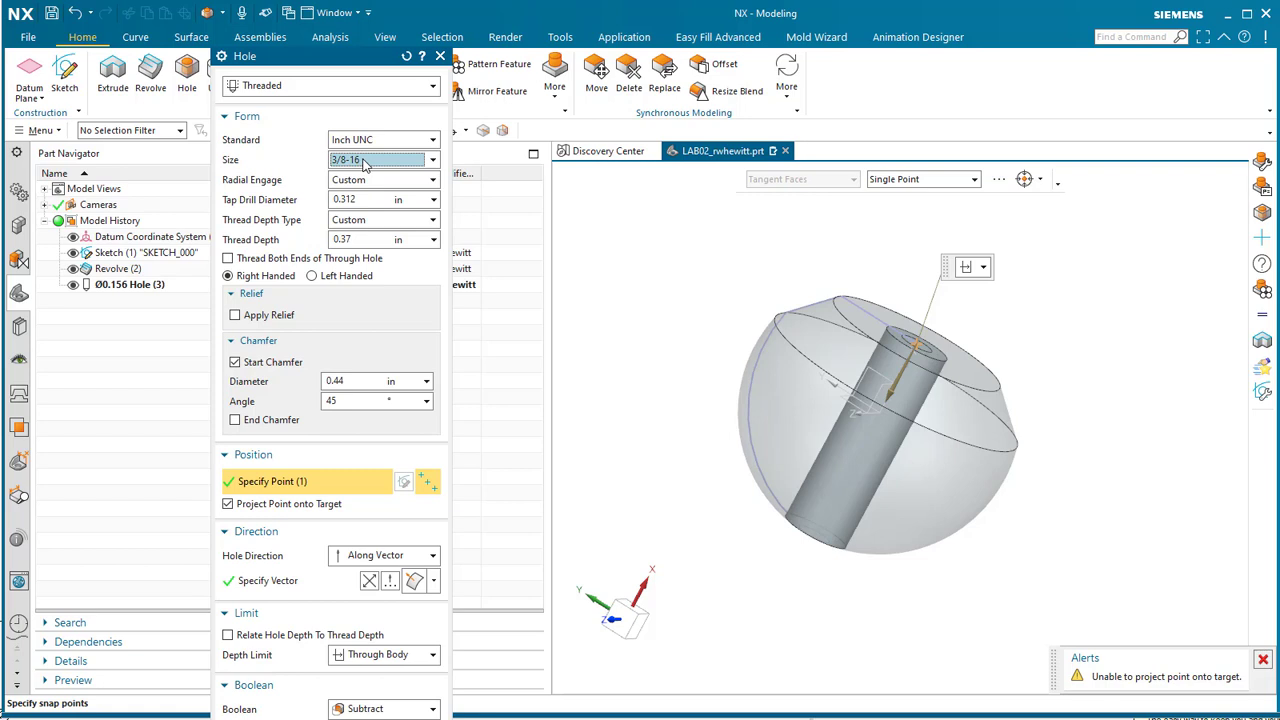
{"action": "left_click", "coordinate": [370, 142]}
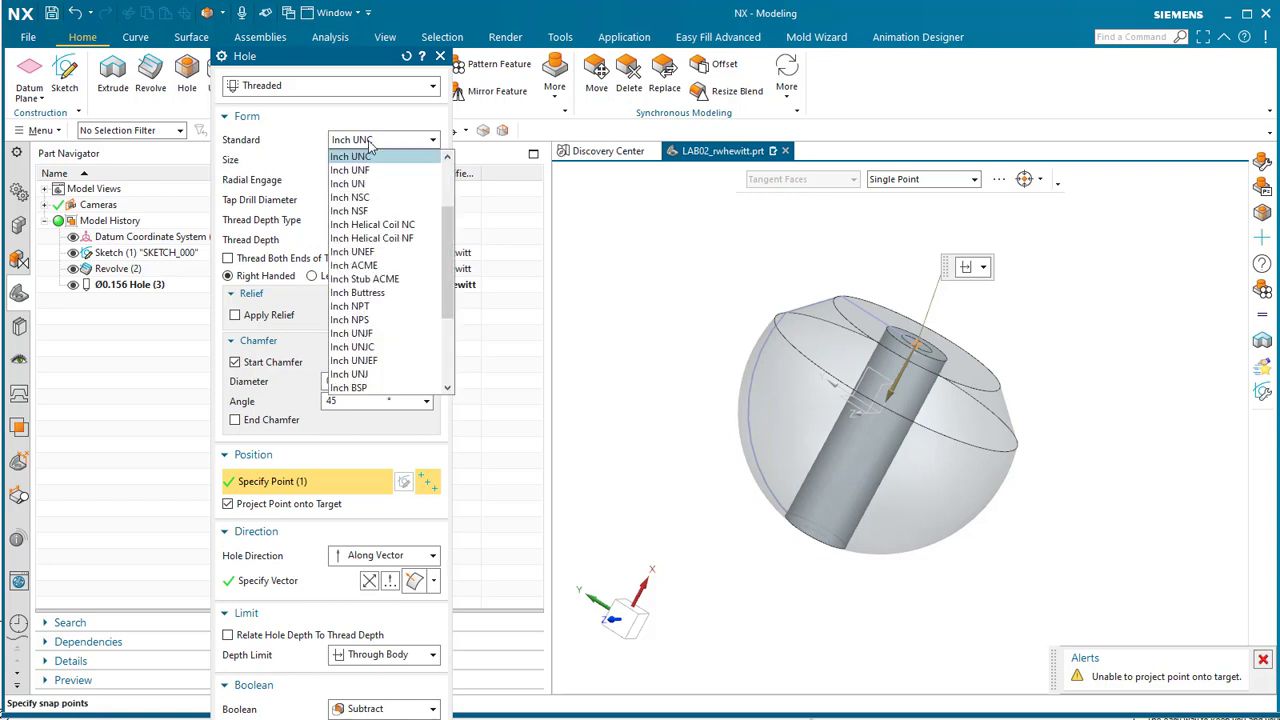
{"action": "left_click", "coordinate": [375, 145]}
{"action": "left_click", "coordinate": [392, 160]}
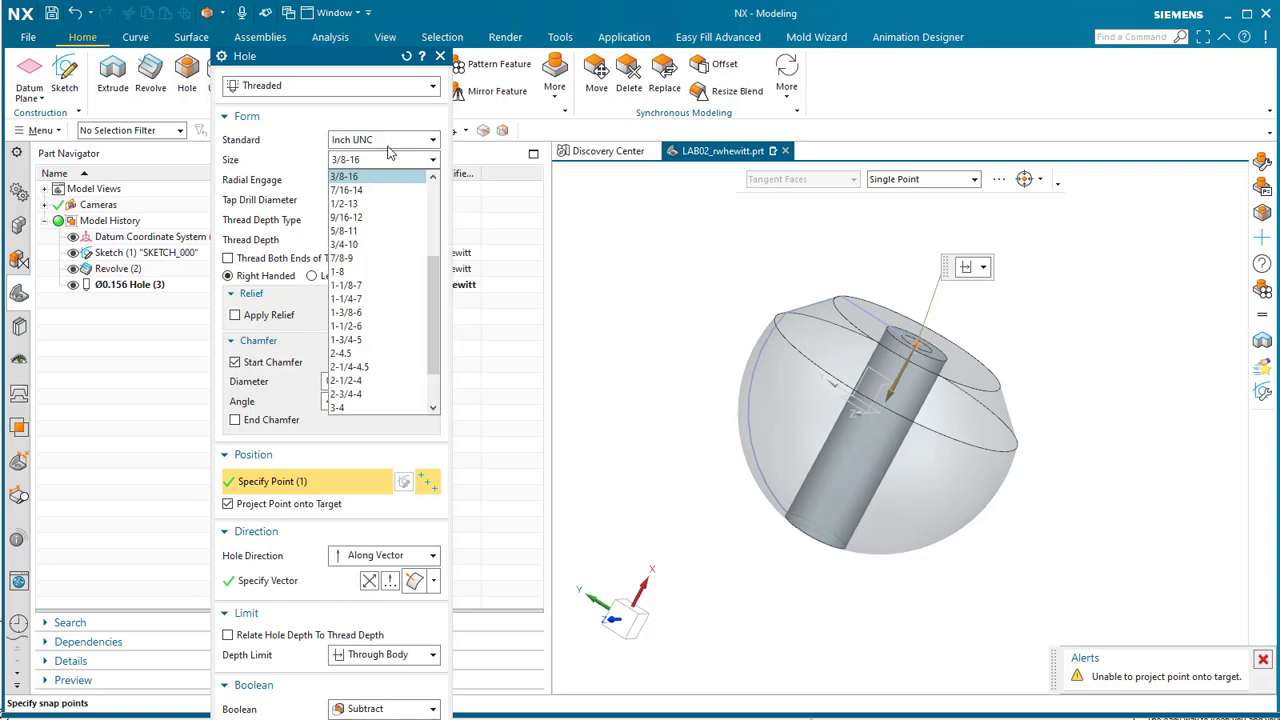
{"action": "left_click", "coordinate": [380, 167]}
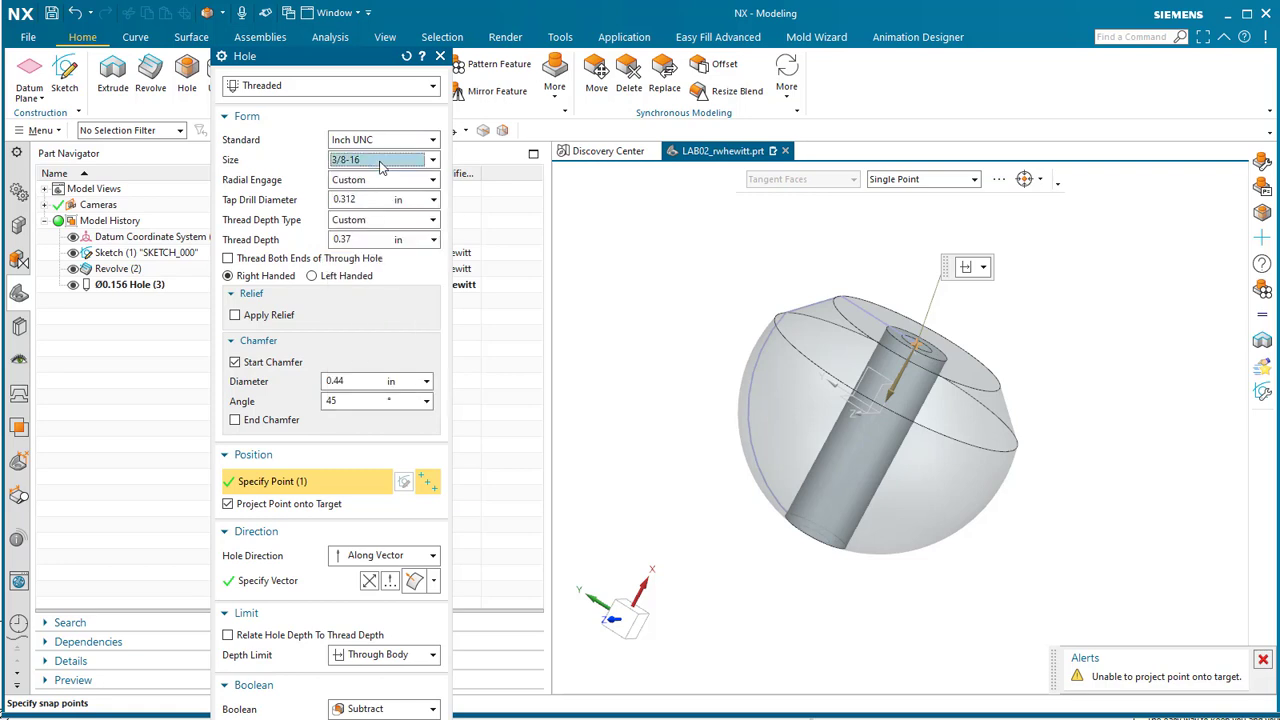
Set the threaded hole's radial engage to 0.75
{"action": "left_click", "coordinate": [387, 183]}
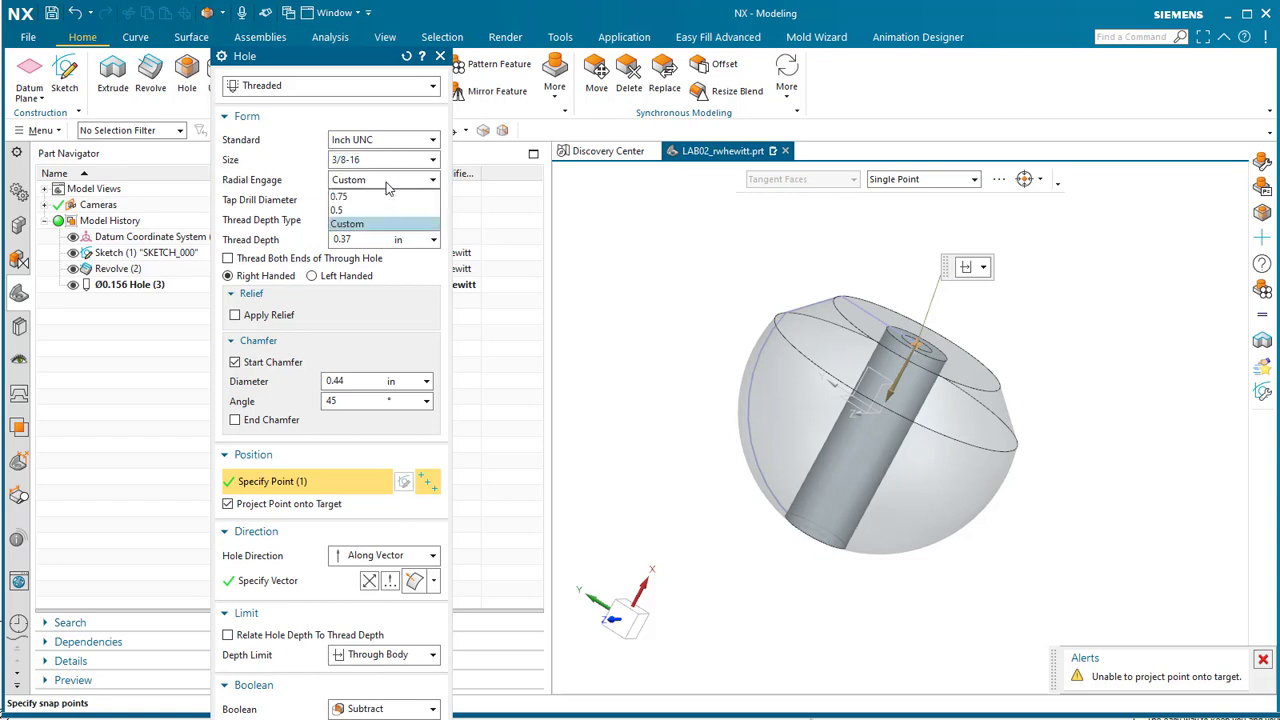
{"action": "left_click", "coordinate": [389, 185]}
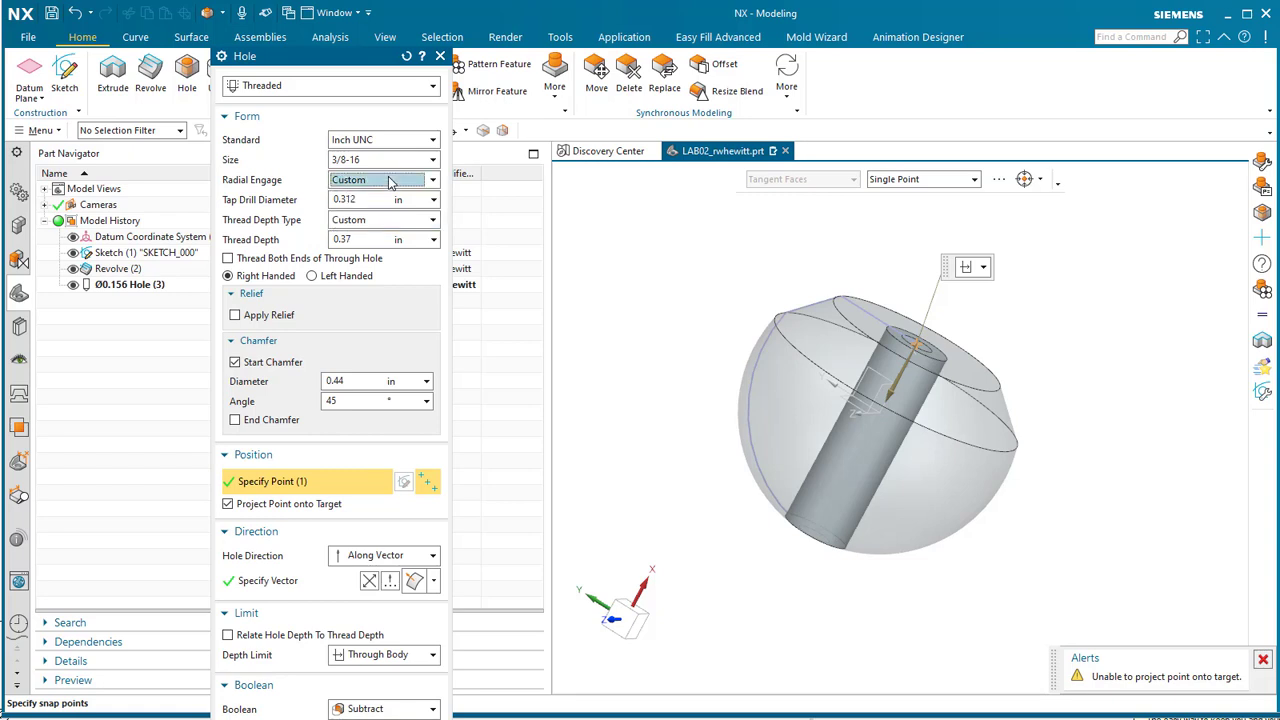
{"action": "left_click", "coordinate": [387, 183]}
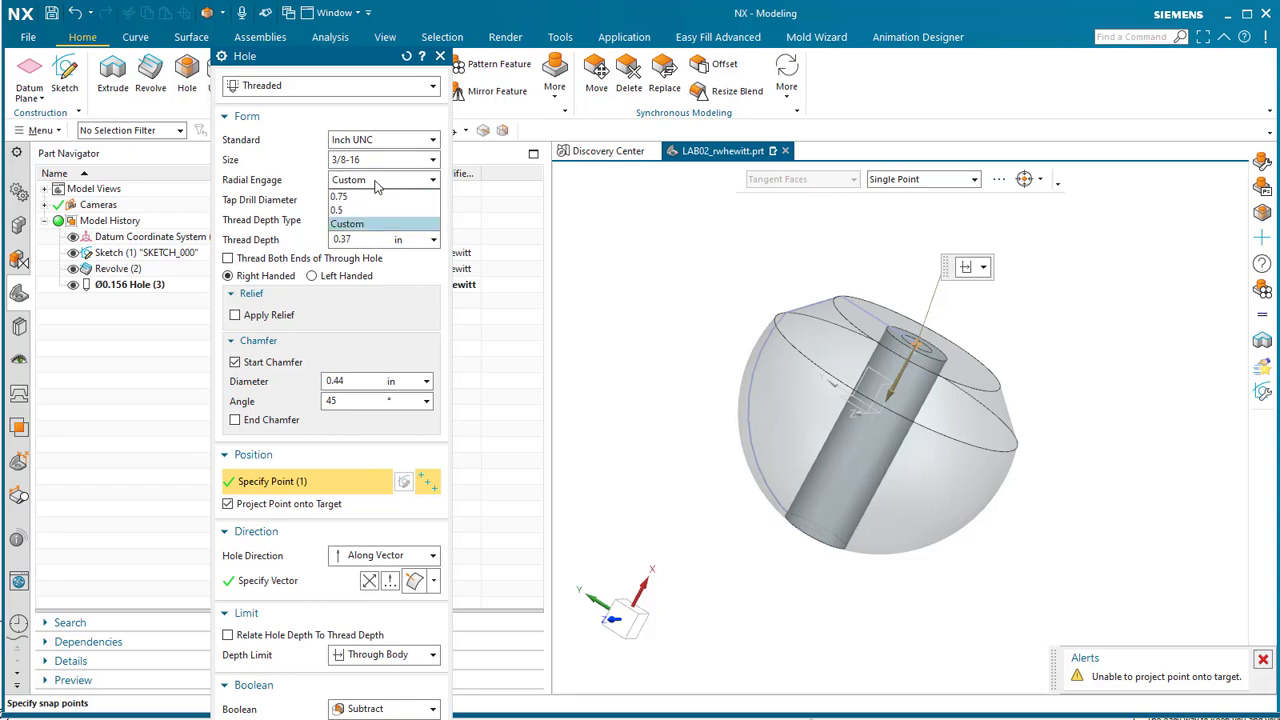
{"action": "left_click", "coordinate": [354, 200]}
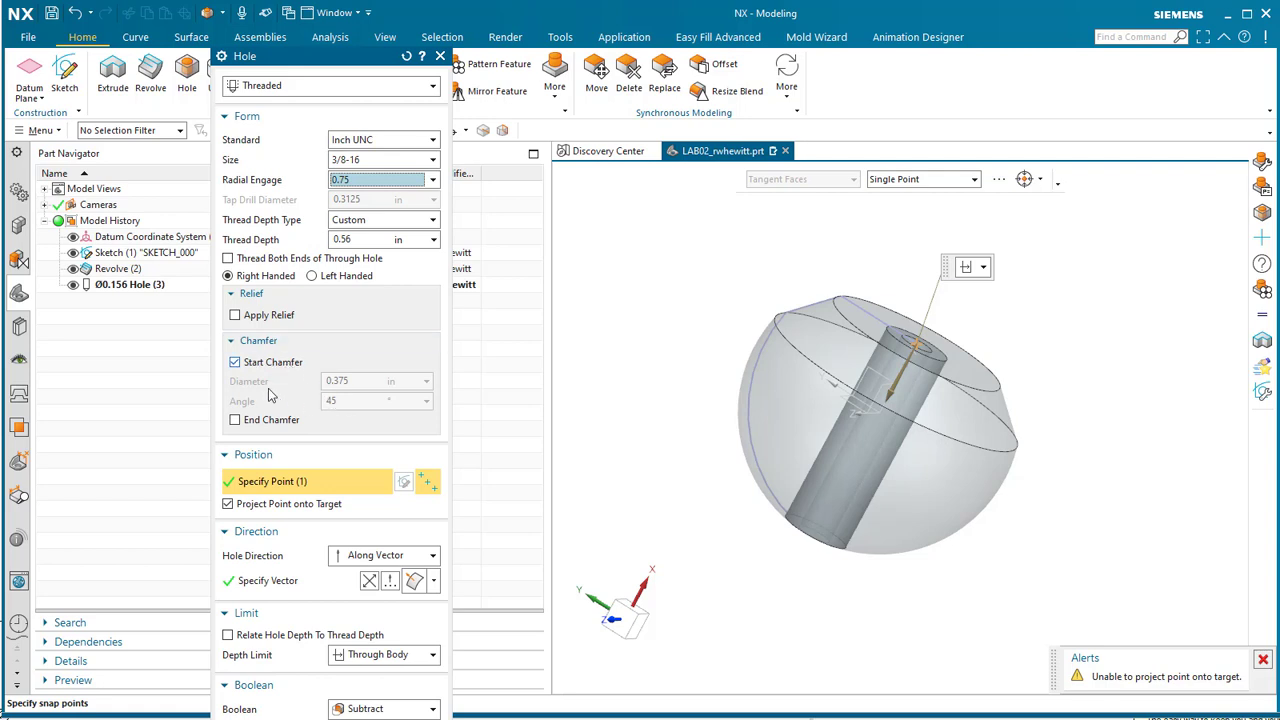
{"action": "left_click", "coordinate": [232, 340]}
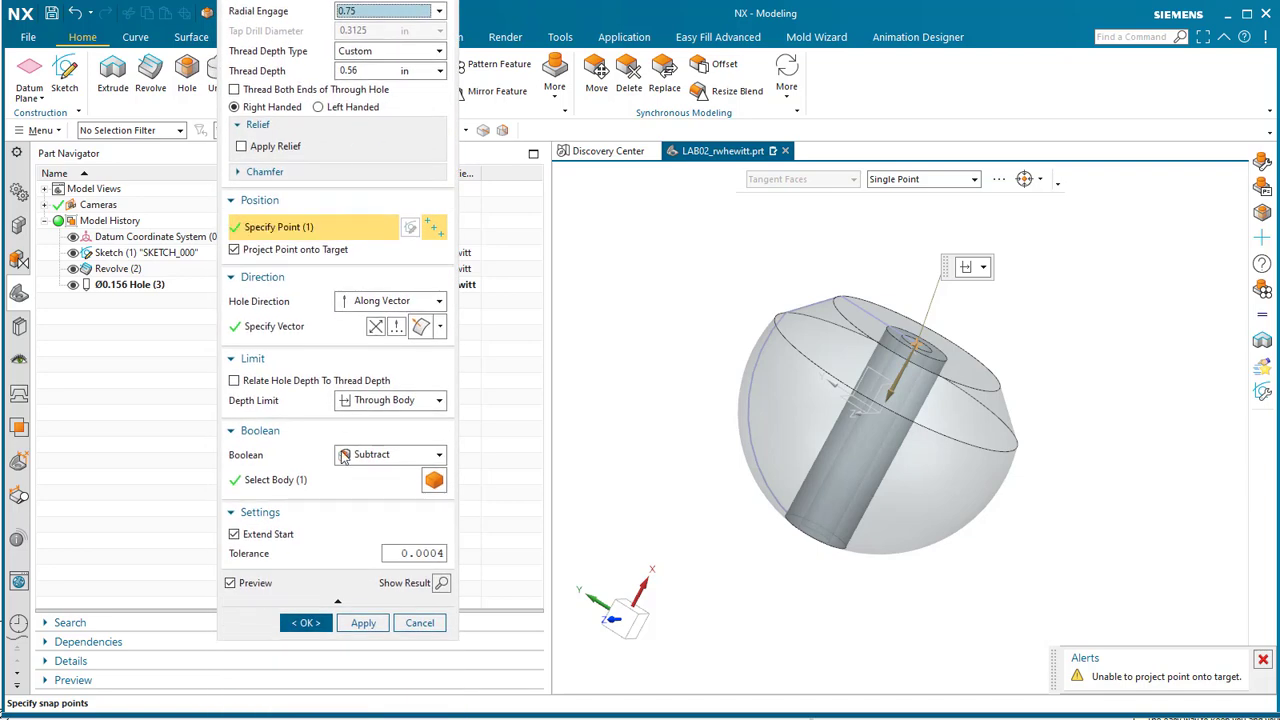
{"action": "left_click", "coordinate": [337, 601]}
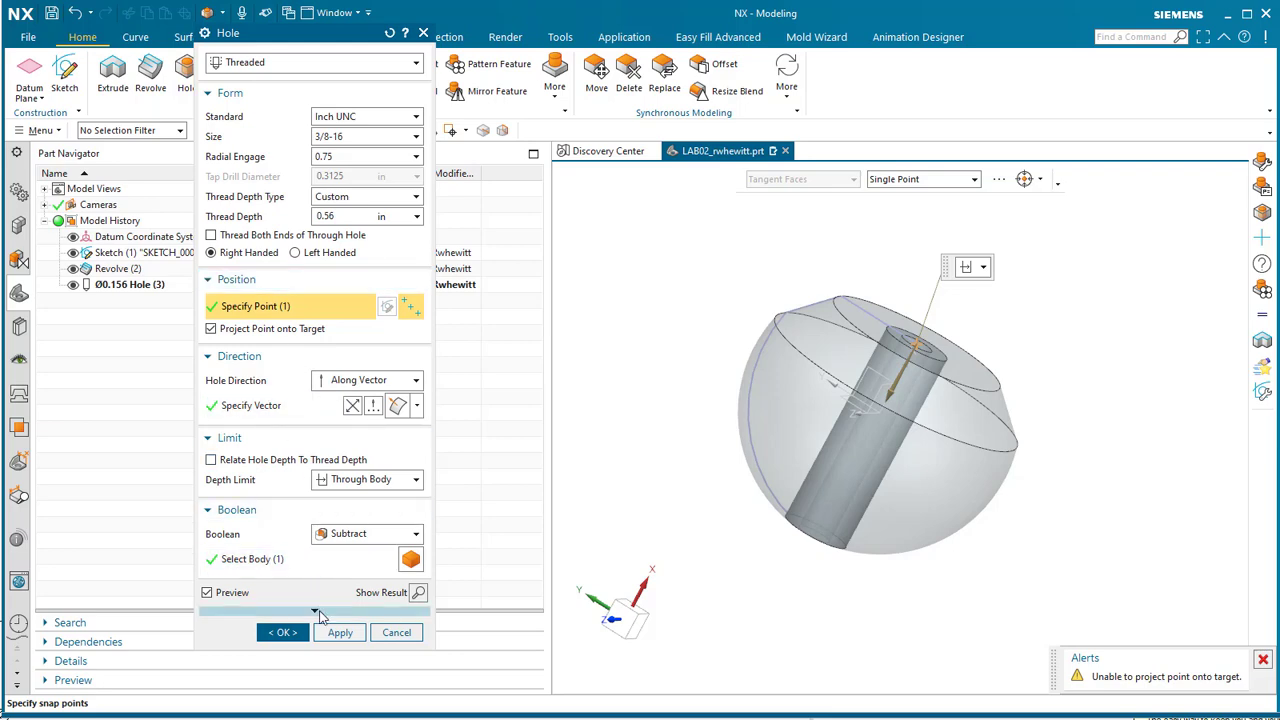
{"action": "left_click", "coordinate": [316, 612]}
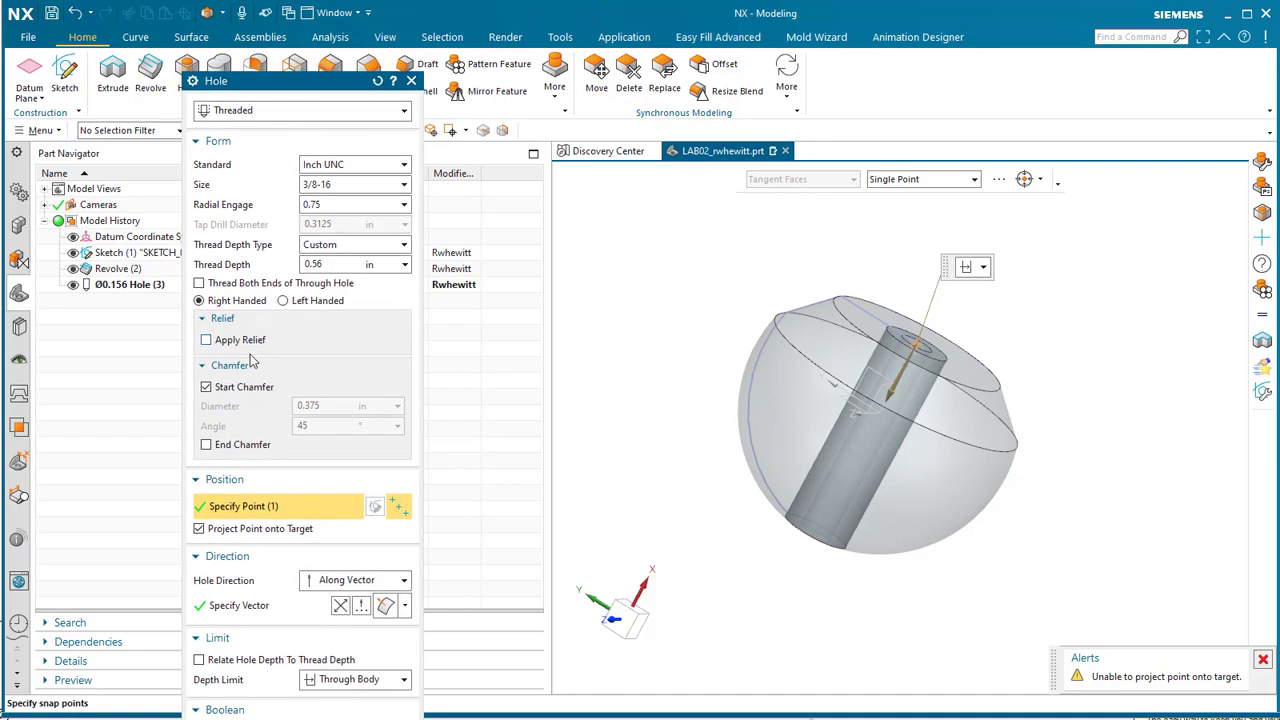
{"action": "left_click", "coordinate": [206, 387]}
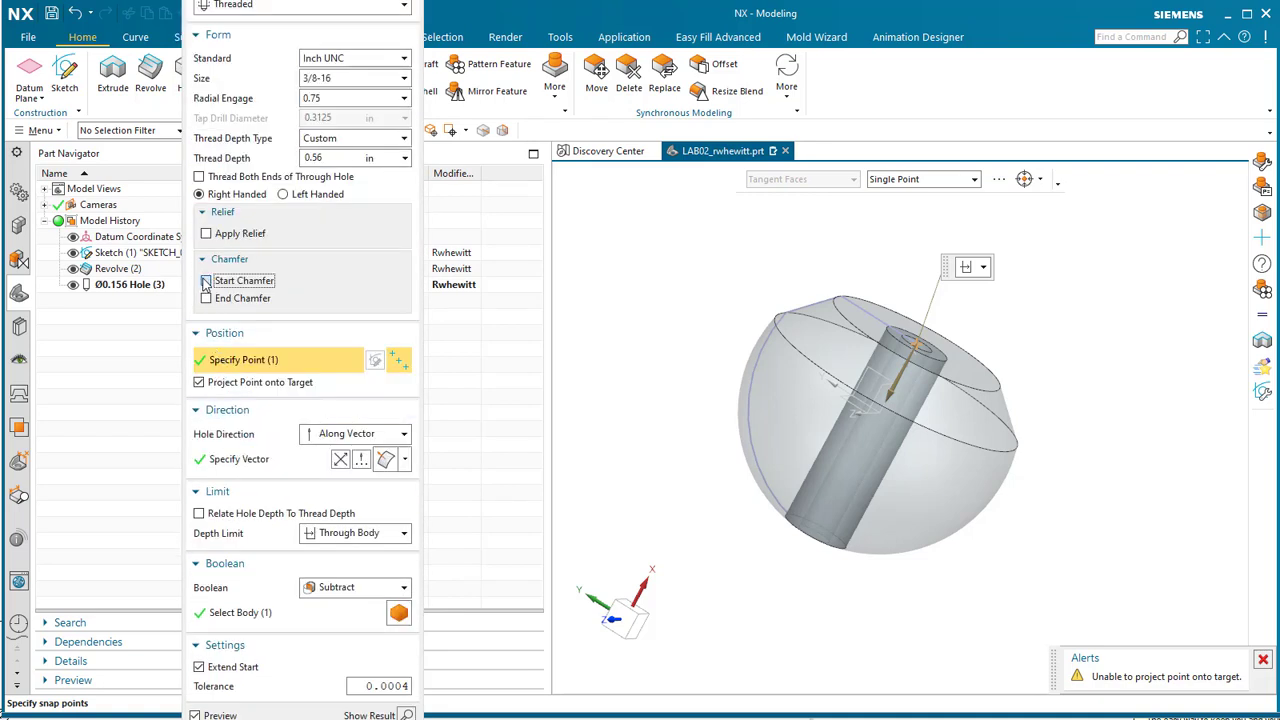
{"action": "left_click", "coordinate": [206, 282]}
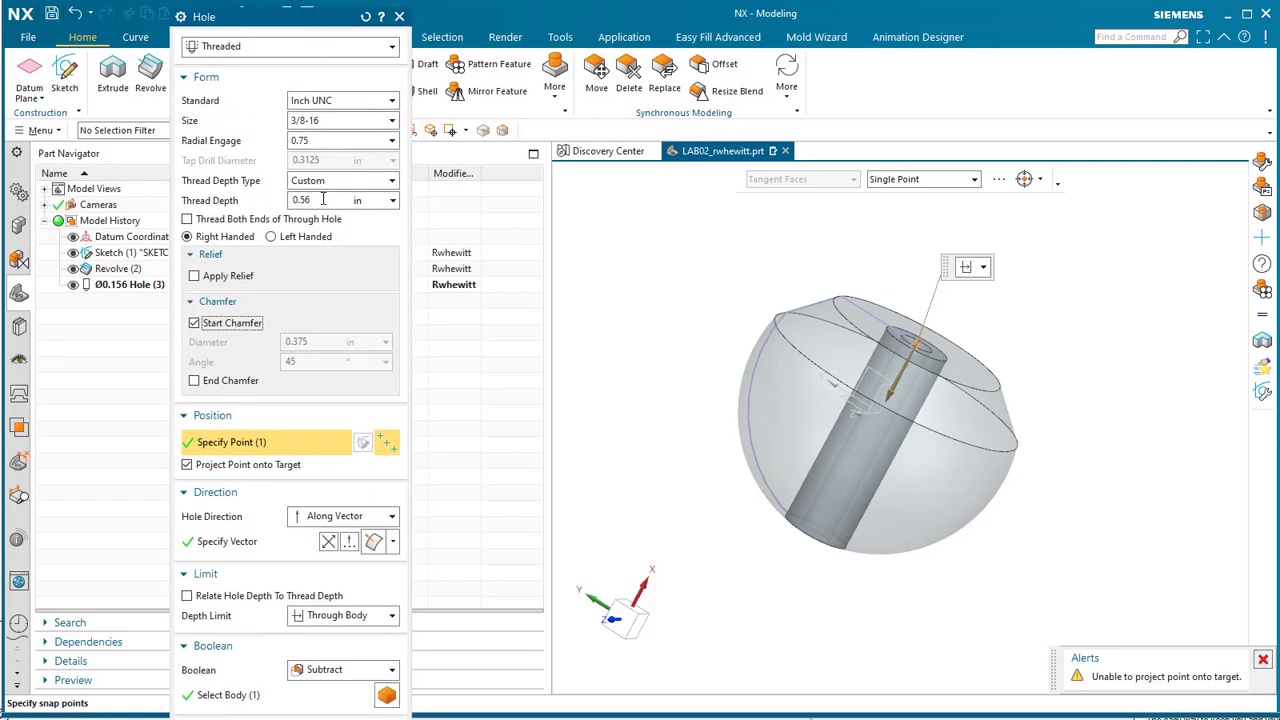
Set the threaded hole's radial engage to Custom and its tap drill diameter to .312 in
{"action": "left_click", "coordinate": [326, 145]}
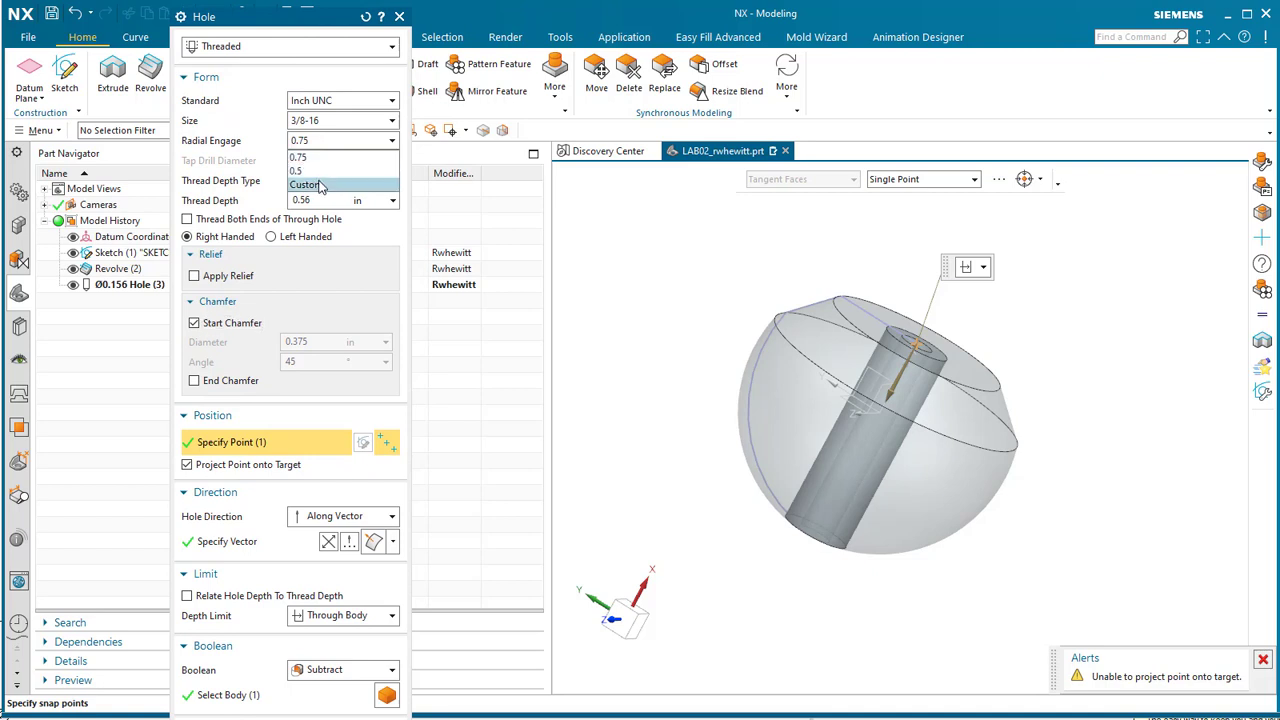
{"action": "left_click", "coordinate": [319, 185]}
{"action": "left_click", "coordinate": [328, 142]}
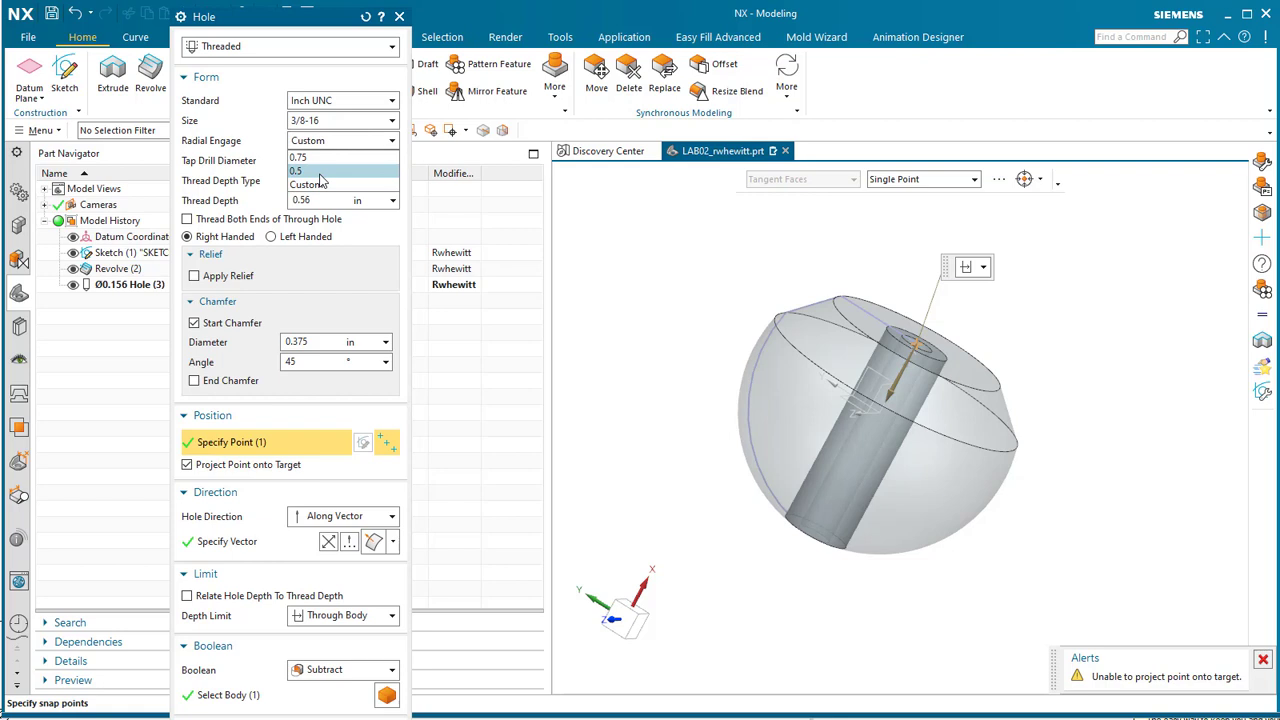
{"action": "left_click", "coordinate": [318, 172]}
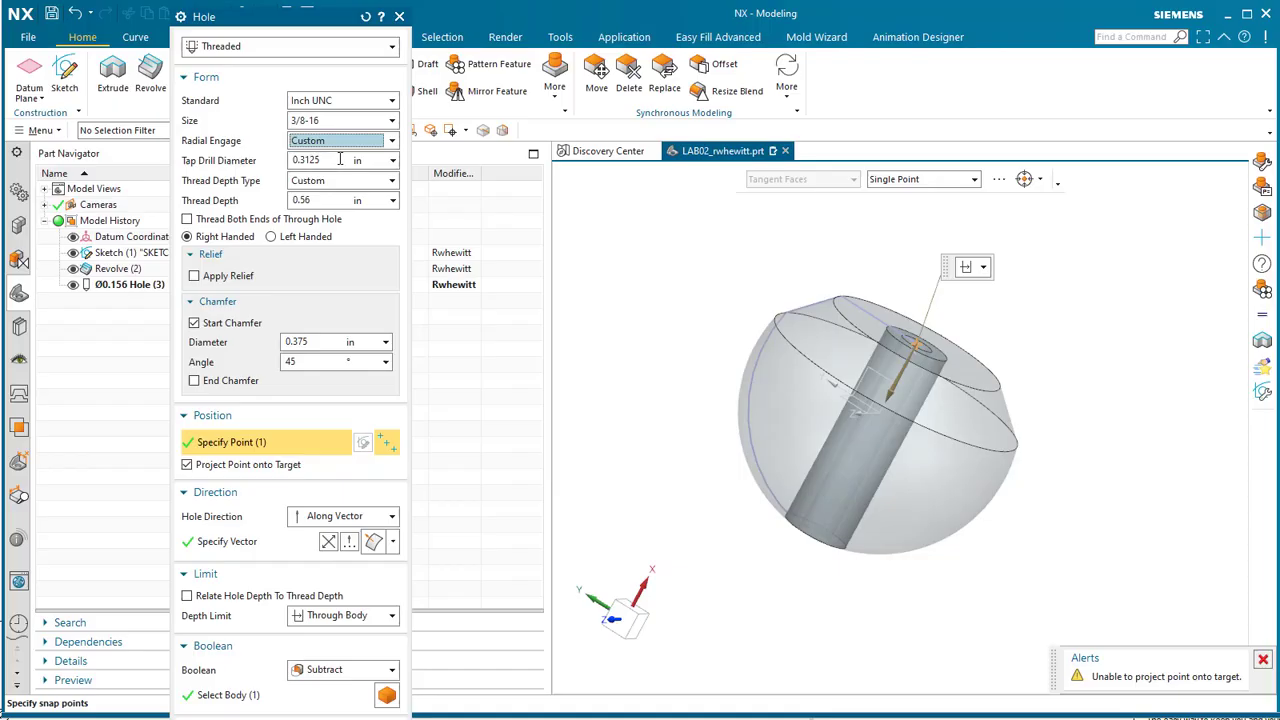
{"action": "double_click", "coordinate": [340, 160]}
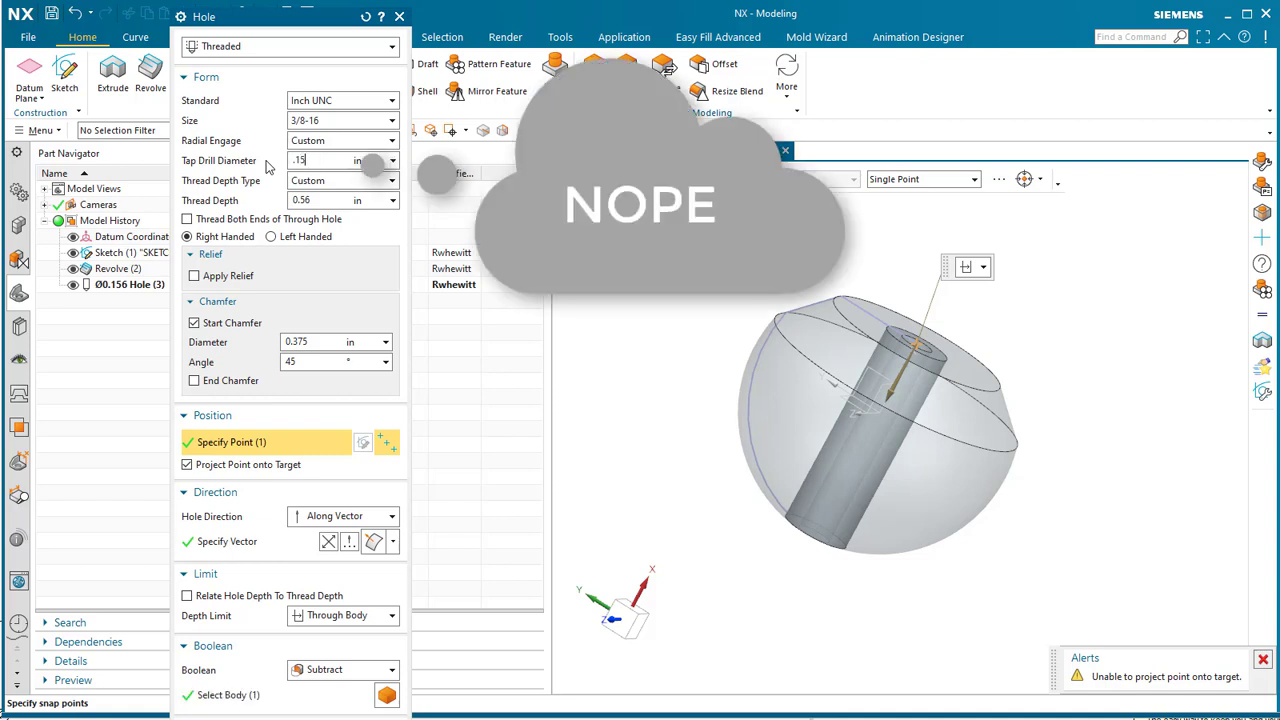
{"action": "left_click", "coordinate": [303, 199]}
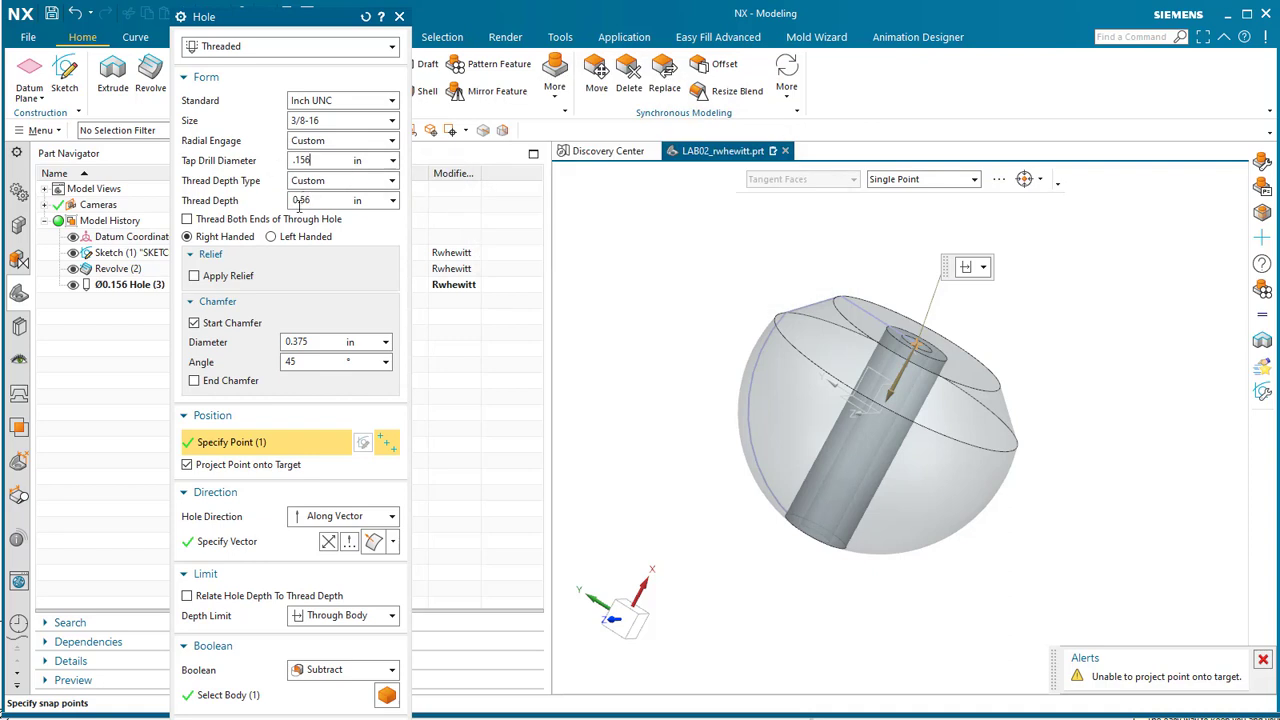
{"action": "left_click", "coordinate": [331, 160]}
{"action": "type", "text": ".312"}
{"action": "left_click_drag", "start_coordinate": [312, 162], "coordinate": [287, 165]}
{"action": "left_click_drag", "start_coordinate": [338, 162], "coordinate": [283, 172]}
Enable the threaded hole's start chamfer with a diameter of .44 in and an angle of 45°
{"action": "left_click_drag", "start_coordinate": [320, 18], "coordinate": [326, 0]}
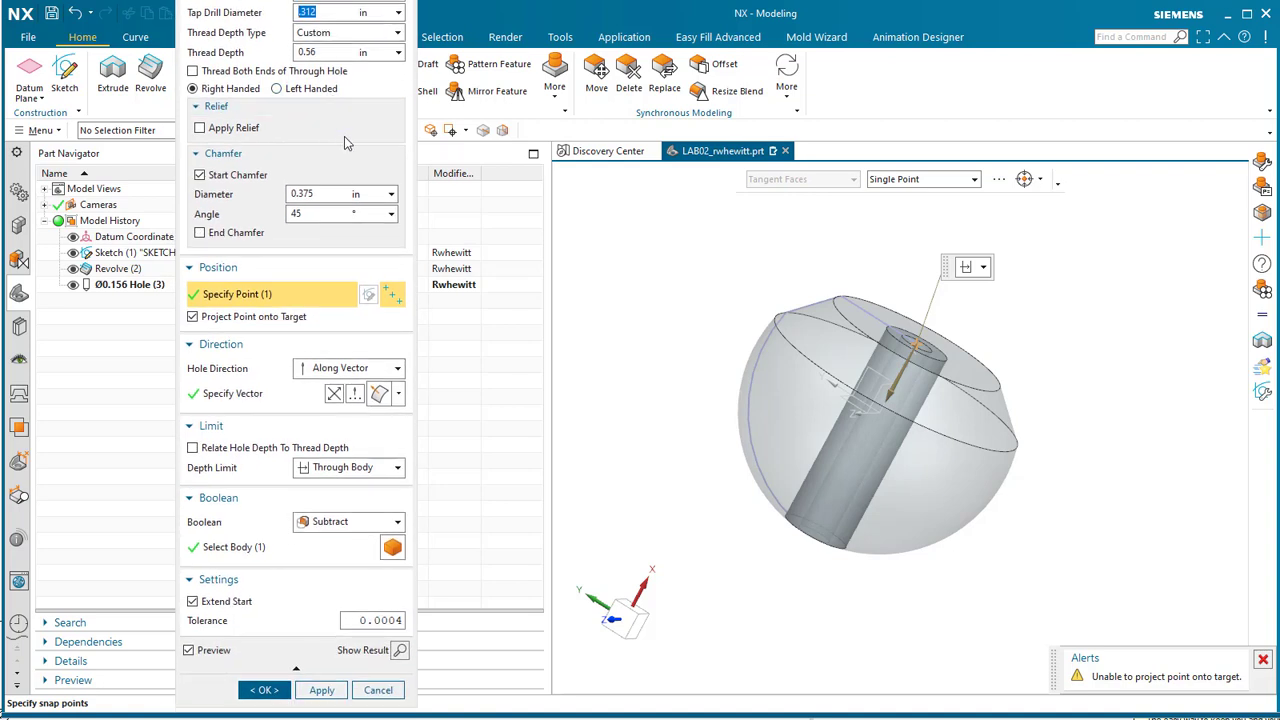
{"action": "left_click", "coordinate": [200, 175]}
{"action": "left_click", "coordinate": [200, 175]}
{"action": "left_click", "coordinate": [323, 193]}
{"action": "left_click_drag", "start_coordinate": [323, 193], "coordinate": [276, 197]}
{"action": "type", "text": ".44"}
{"action": "left_click", "coordinate": [335, 216]}
{"action": "left_click", "coordinate": [321, 211]}
{"action": "scroll", "coordinate": [295, 400], "scroll_direction": "down", "scroll_amount": 1}
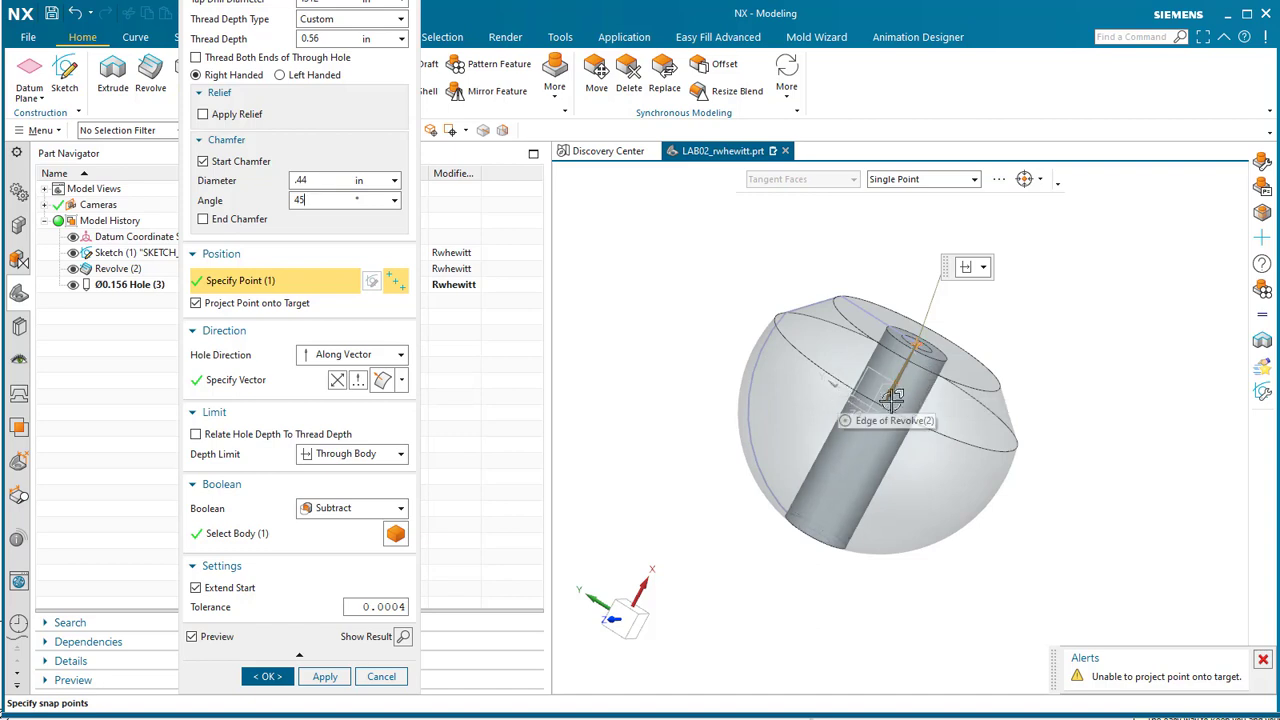
Preview the threaded hole's result on the solid body, examine it from the spherical side, and exit the result preview
{"action": "left_click", "coordinate": [403, 637]}
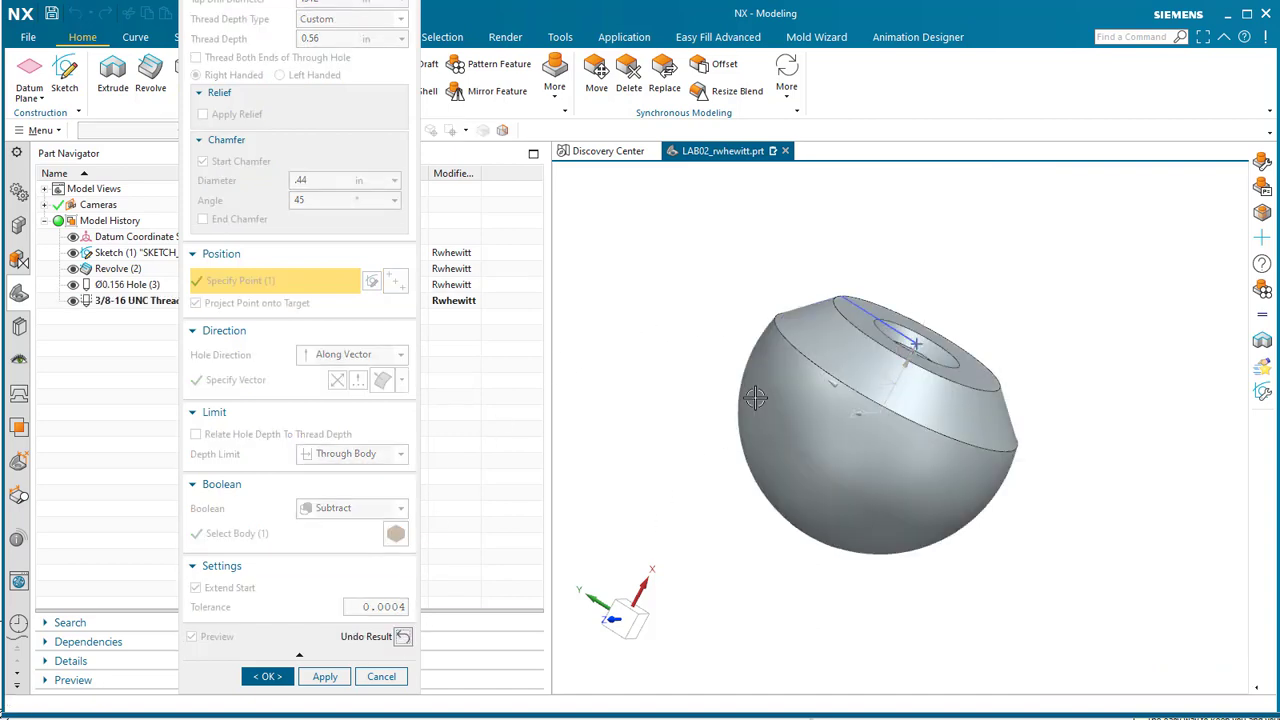
{"action": "mouse_move", "coordinate": [755, 398]}
{"action": "middle_mouse_down"}
{"action": "mouse_move", "coordinate": [704, 460]}
{"action": "mouse_move", "coordinate": [775, 406]}
{"action": "middle_mouse_up"}
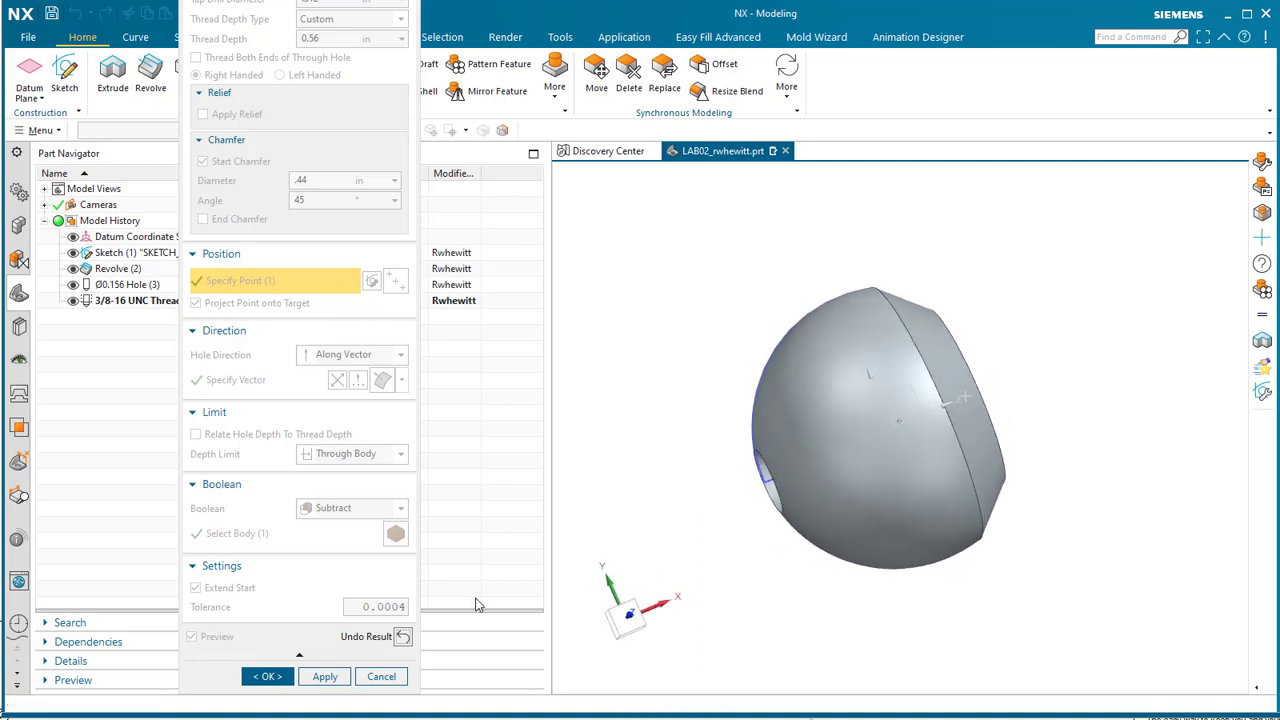
{"action": "left_click", "coordinate": [403, 637]}
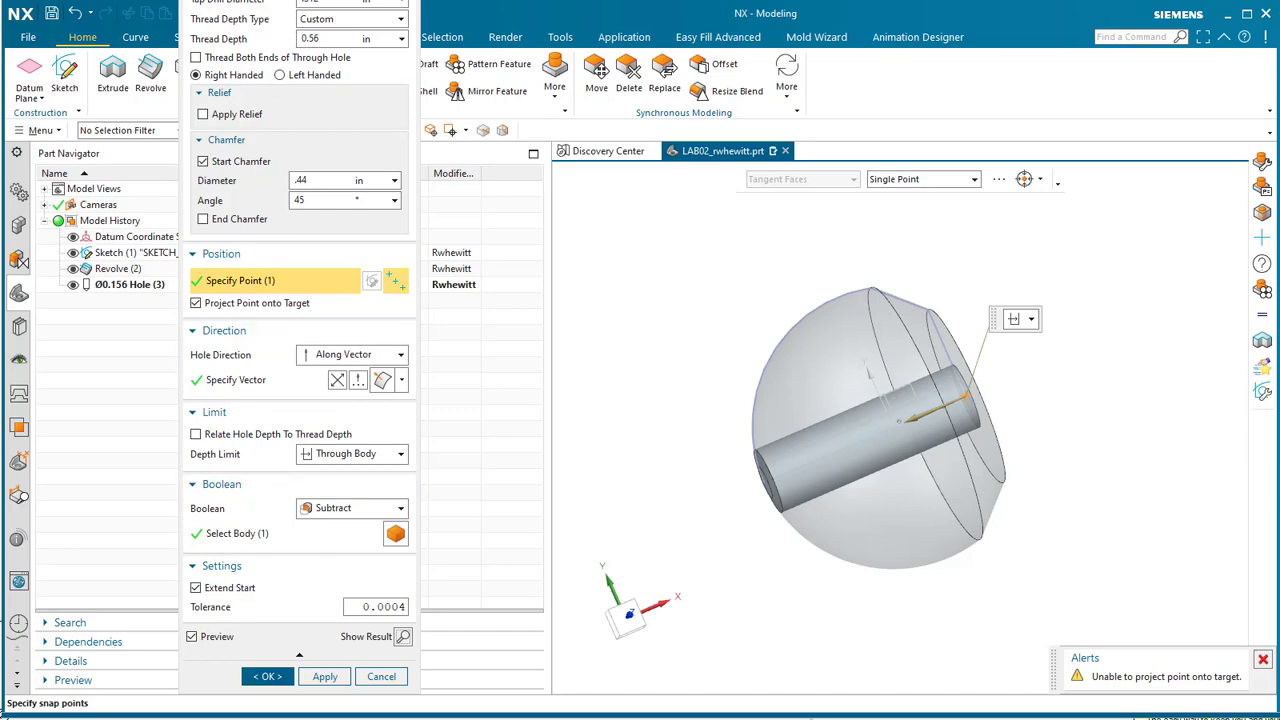
Check the hole callout in the PDF drawing, return to NX, and set the custom thread depth to .37 in
{"action": "scroll", "coordinate": [293, 62], "scroll_direction": "up", "scroll_amount": 5}
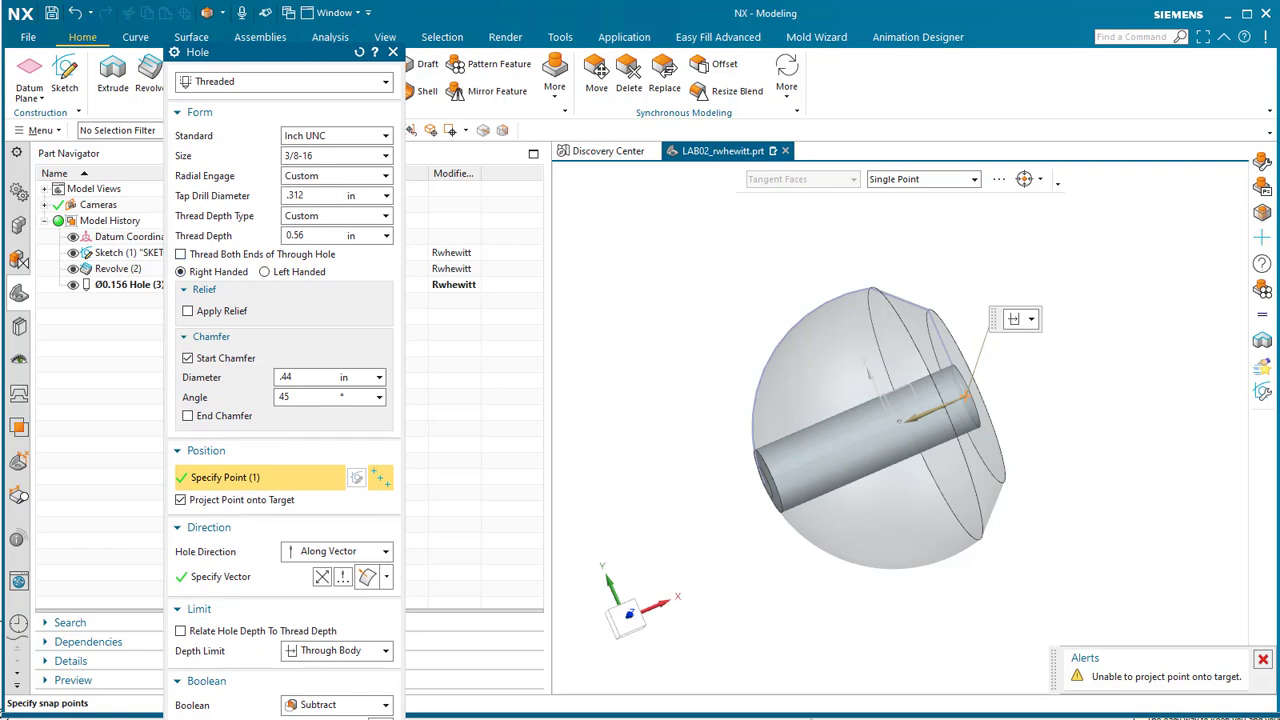
{"action": "key", "text": "alt+Tab"}
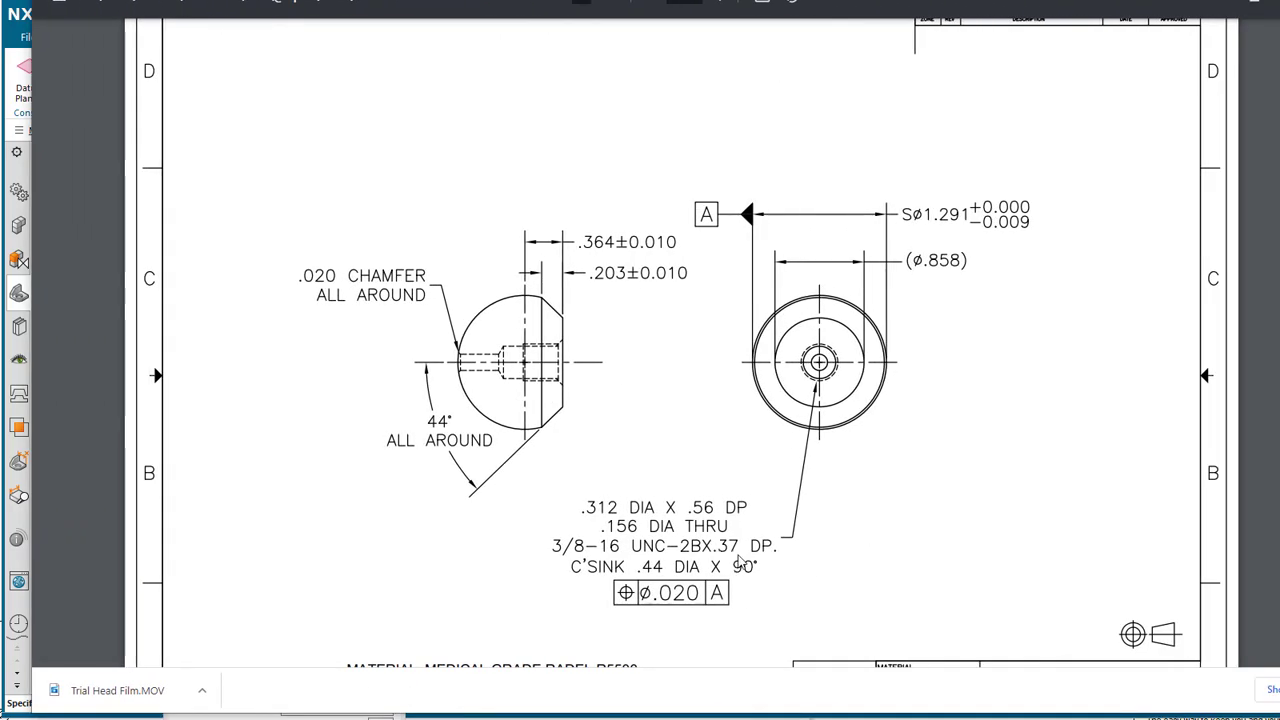
{"action": "key", "text": "alt+Tab"}
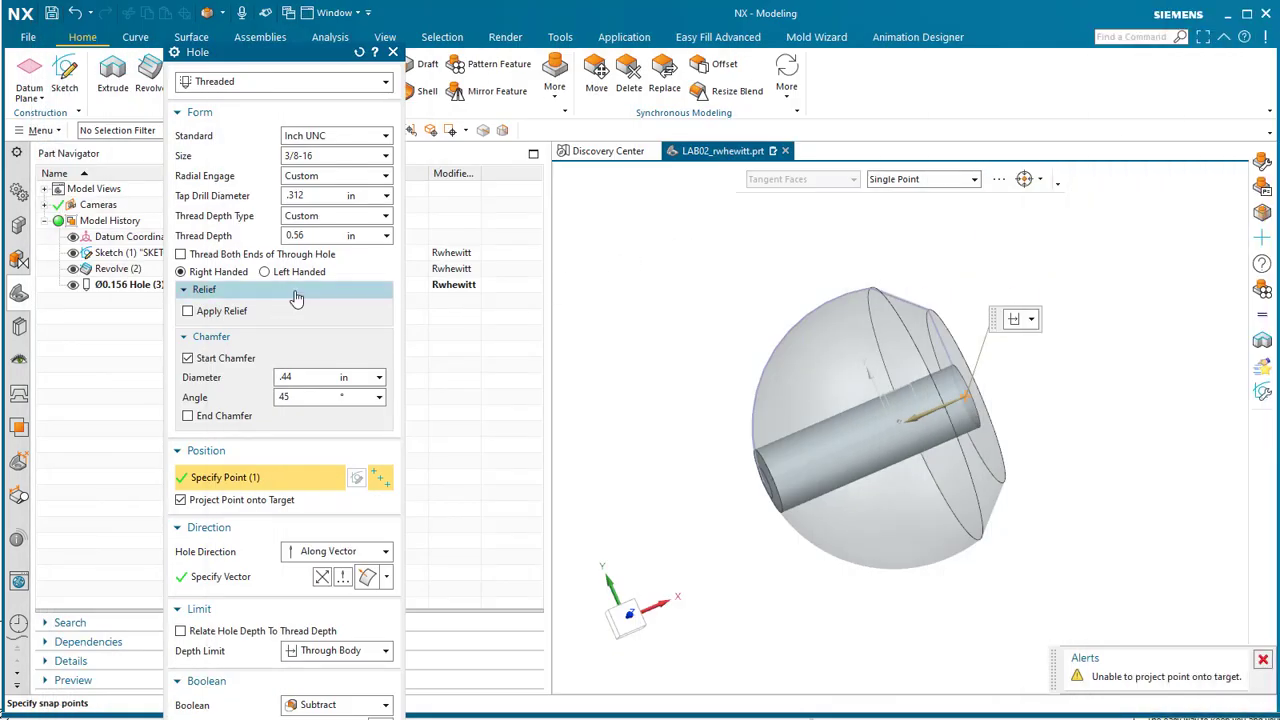
{"action": "left_click", "coordinate": [333, 219]}
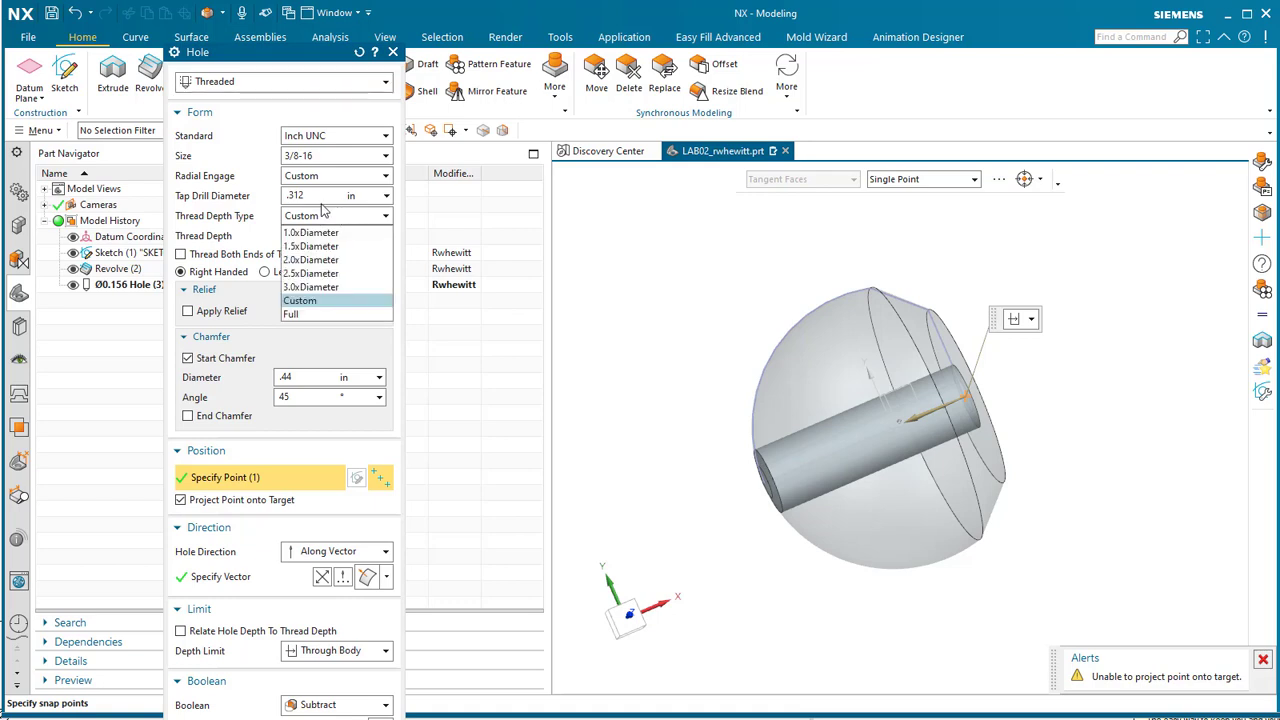
{"action": "left_click", "coordinate": [300, 300]}
{"action": "key", "text": "Tab"}
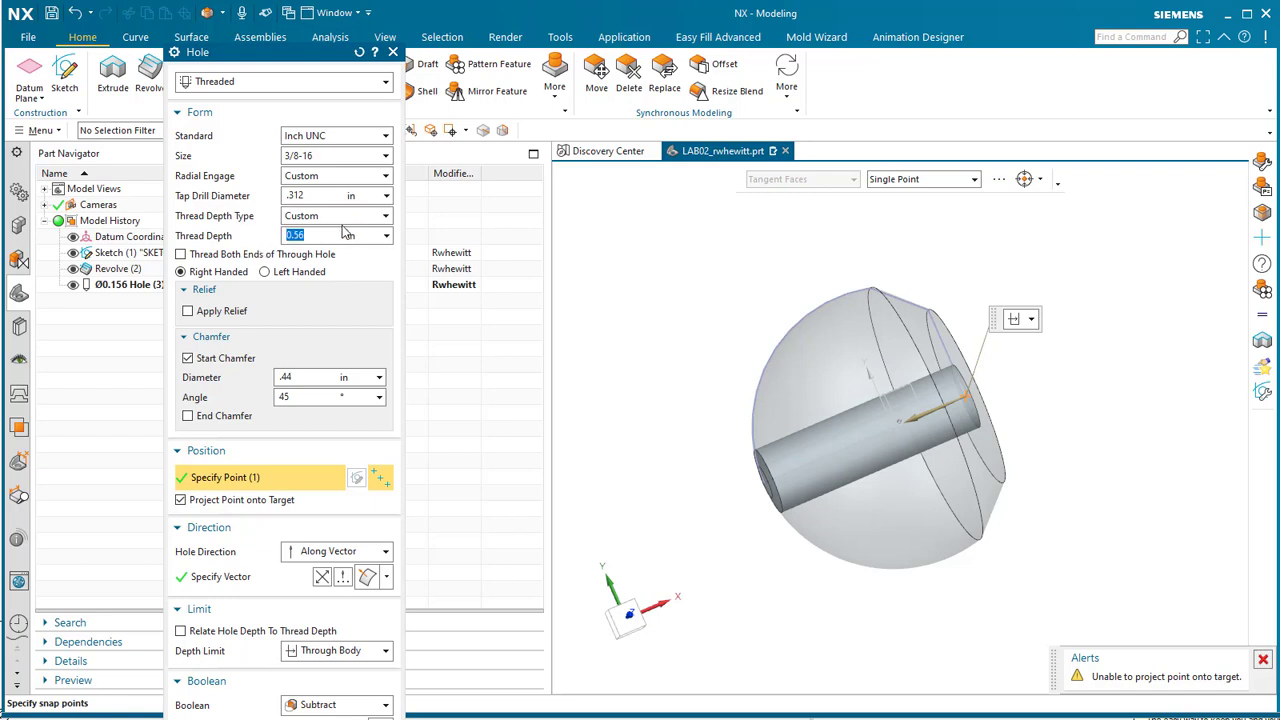
{"action": "type", "text": ".37"}
Try a tap drill diameter of .56 in for the threaded hole and preview the result
{"action": "left_click", "coordinate": [310, 195]}
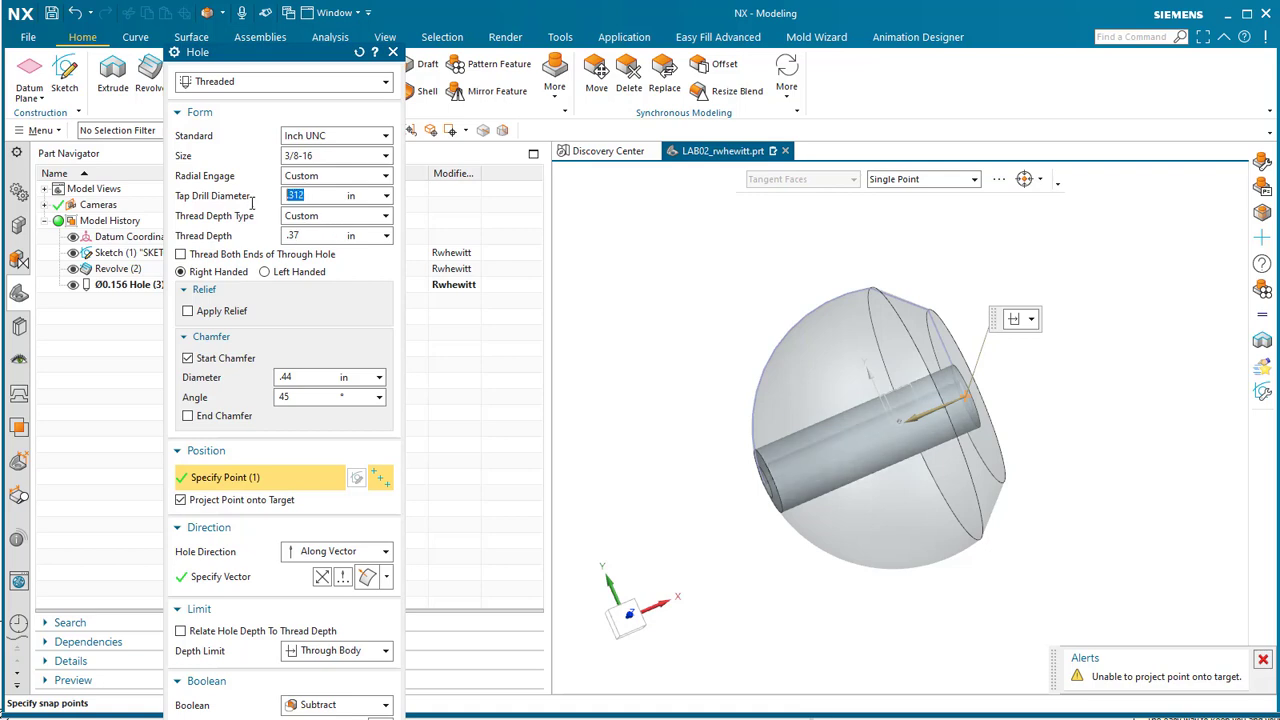
{"action": "type", "text": ".56"}
{"action": "scroll", "coordinate": [294, 70], "scroll_direction": "down", "scroll_amount": 3}
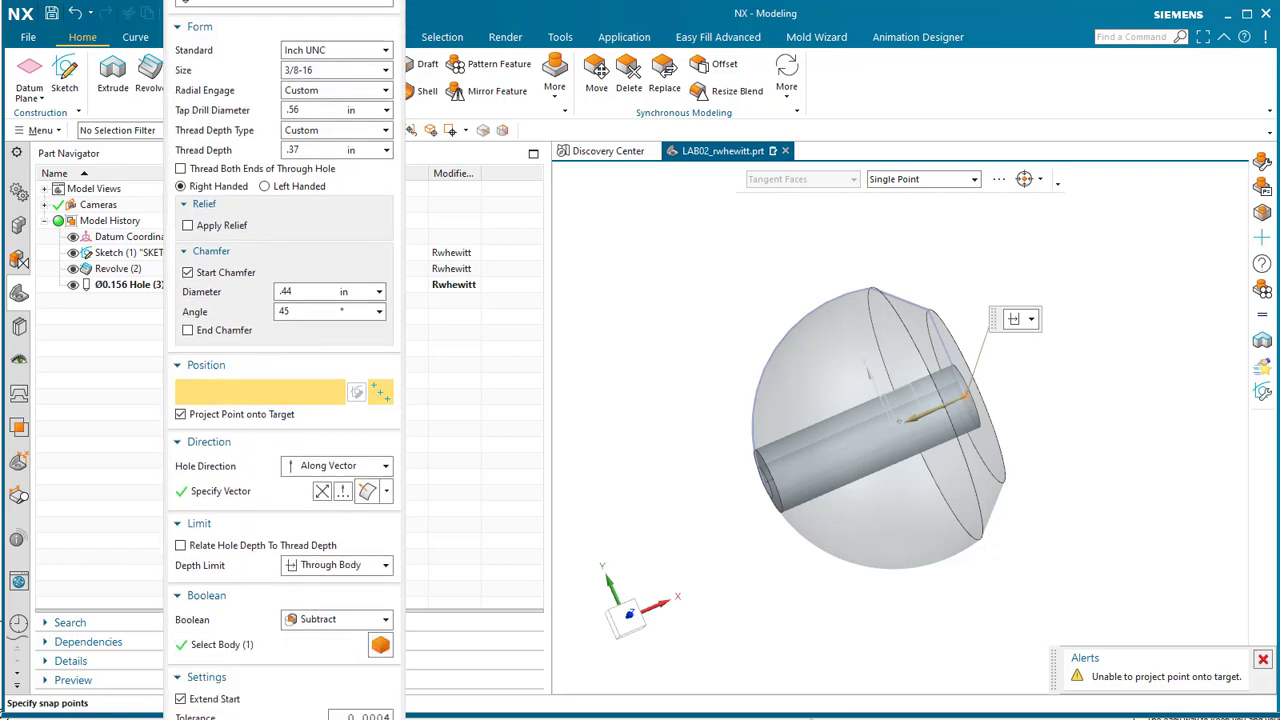
{"action": "scroll", "coordinate": [347, 310], "scroll_direction": "down", "scroll_amount": 2}
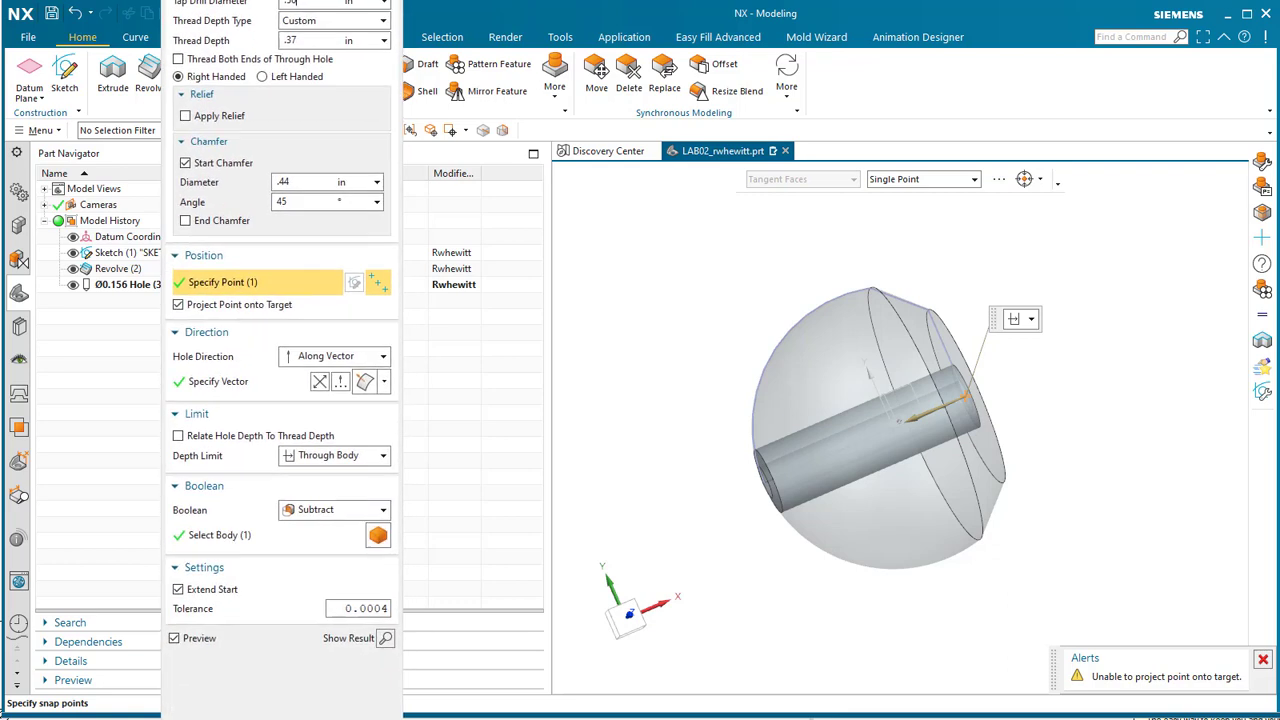
{"action": "left_click", "coordinate": [377, 638]}
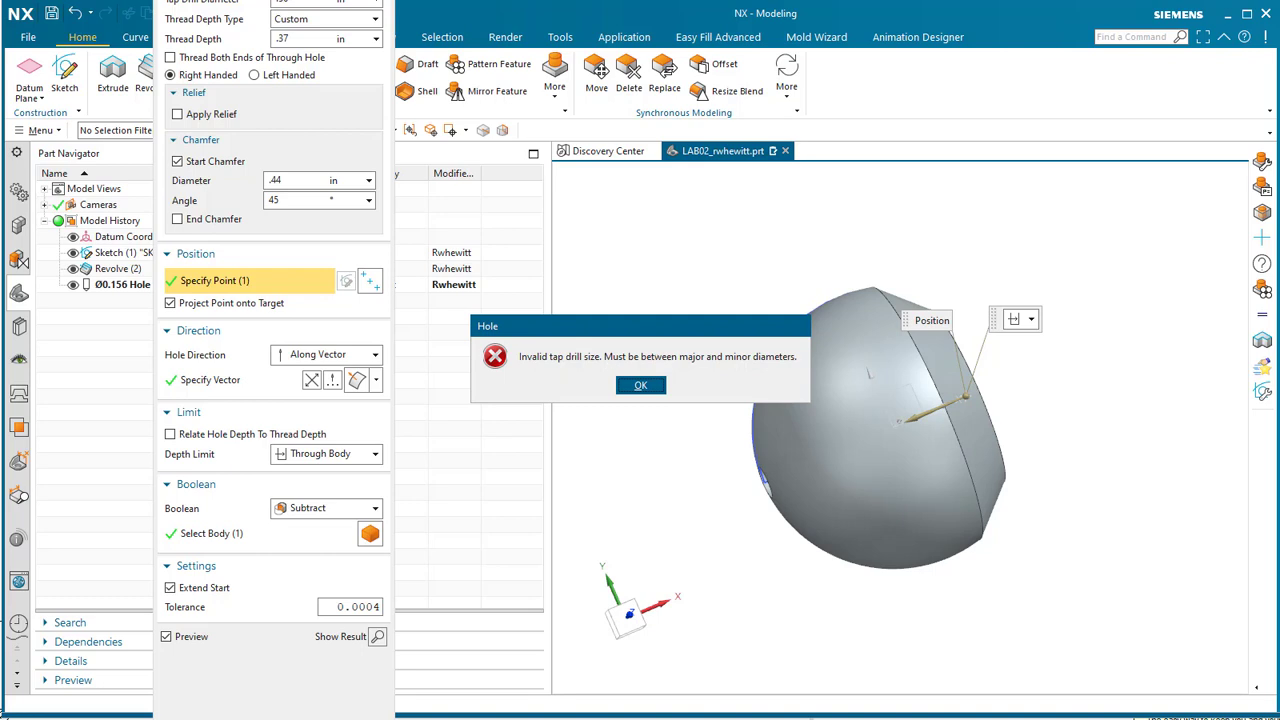
{"action": "left_click", "coordinate": [641, 386]}
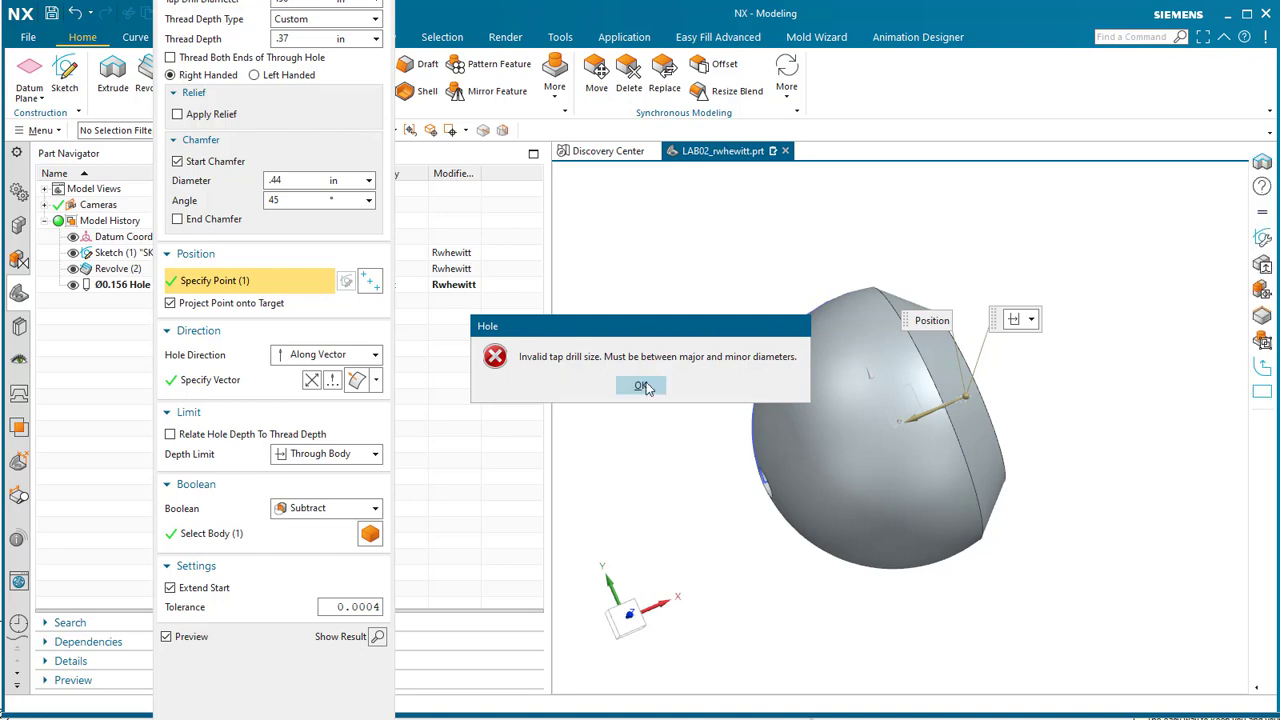
Set the threaded hole's tap drill diameter back to .312 in
{"action": "scroll", "coordinate": [300, 20], "scroll_direction": "up", "scroll_amount": 5}
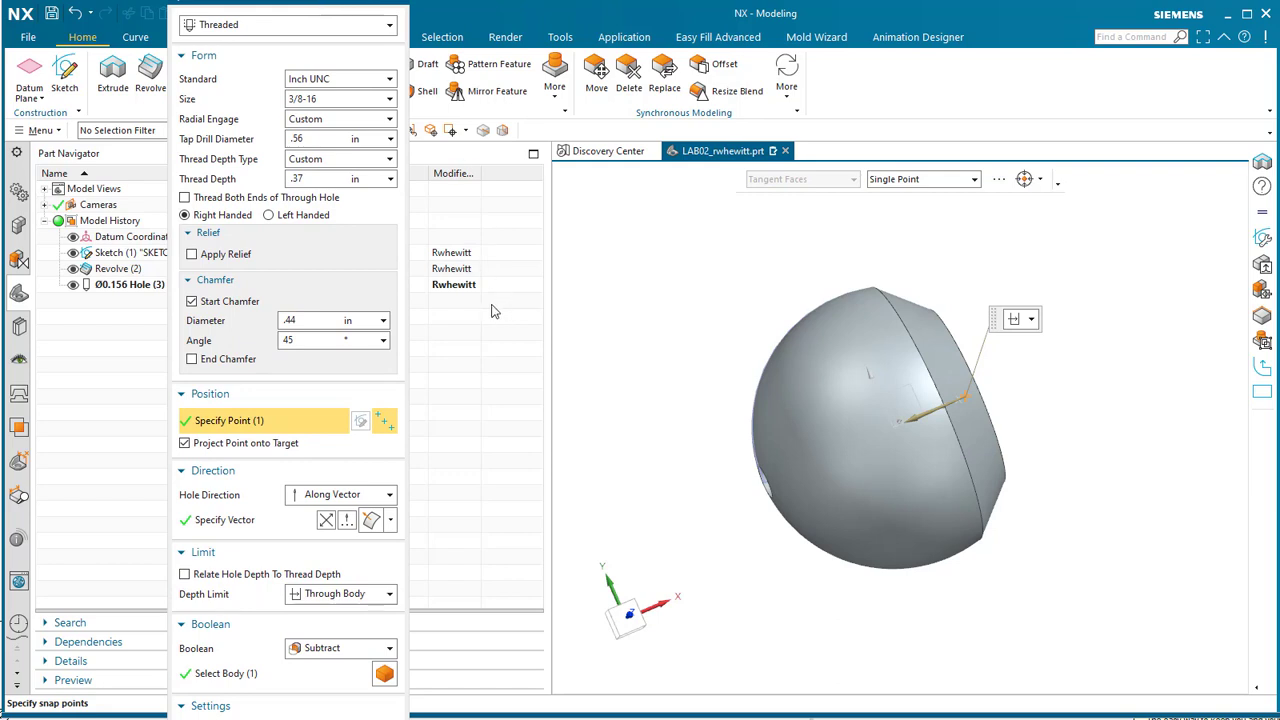
{"action": "key", "text": "F1"}
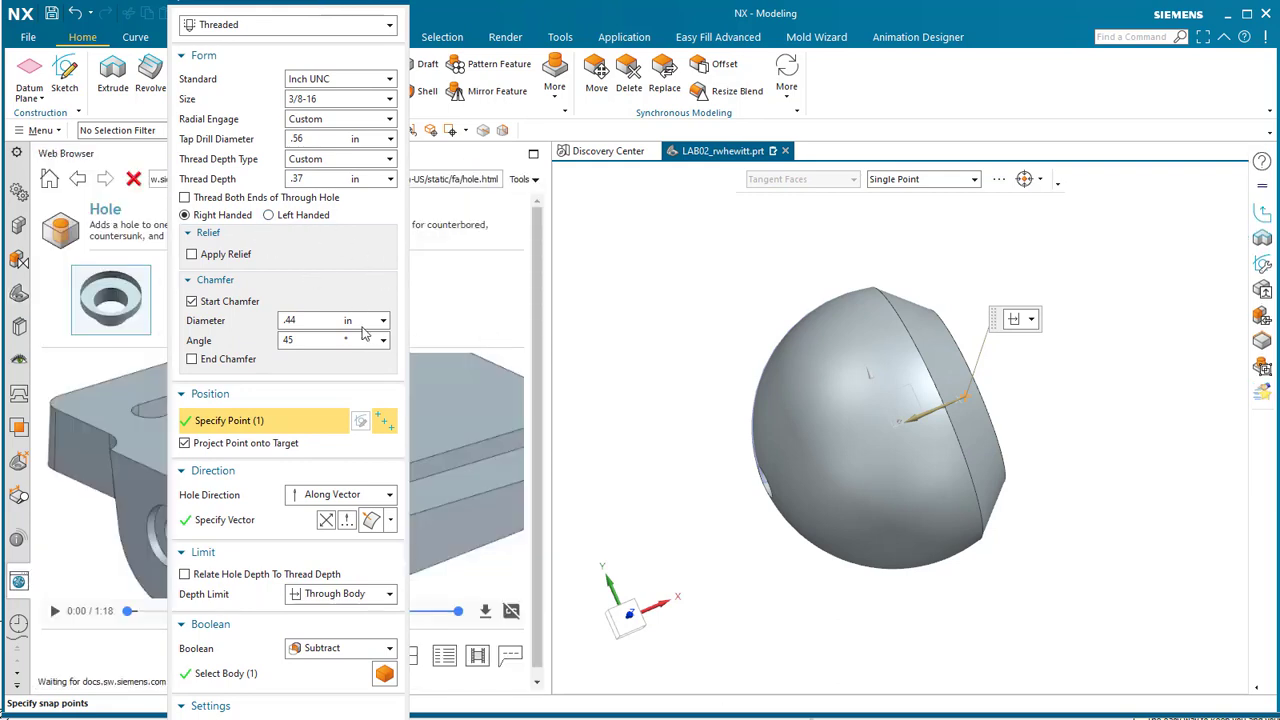
{"action": "double_click", "coordinate": [297, 138]}
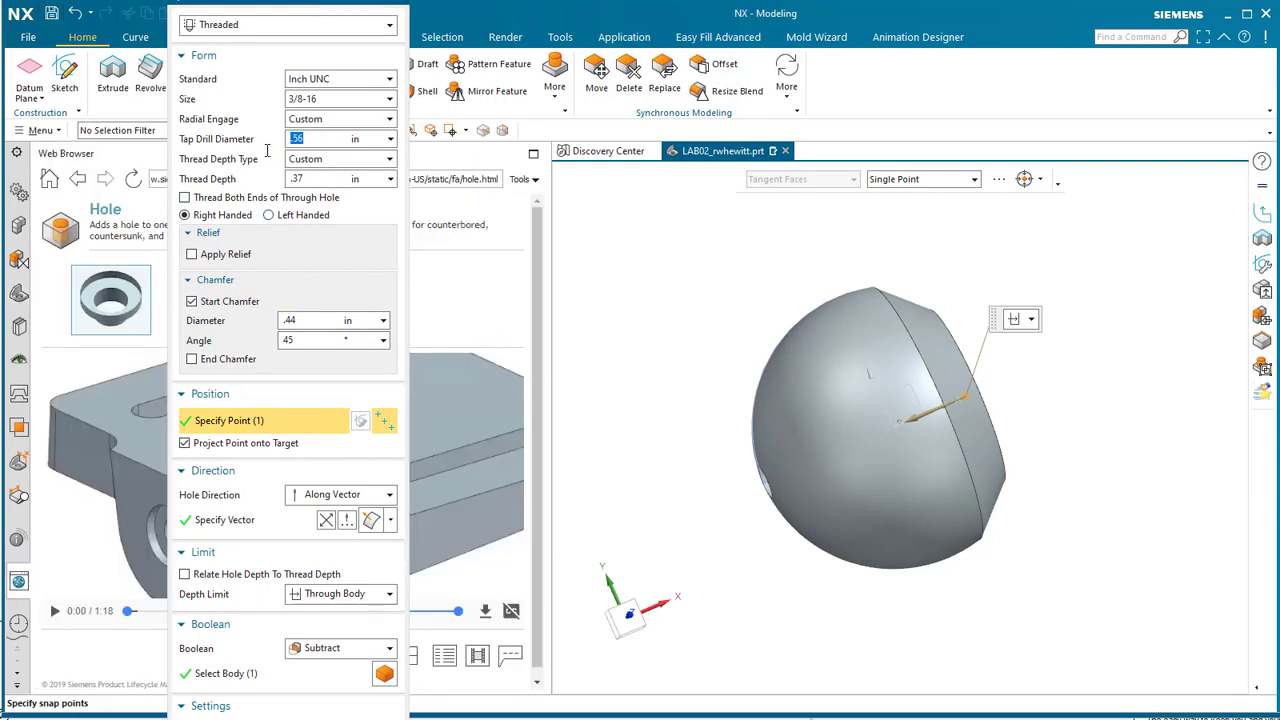
{"action": "key", "text": "Return"}
{"action": "double_click", "coordinate": [297, 138]}
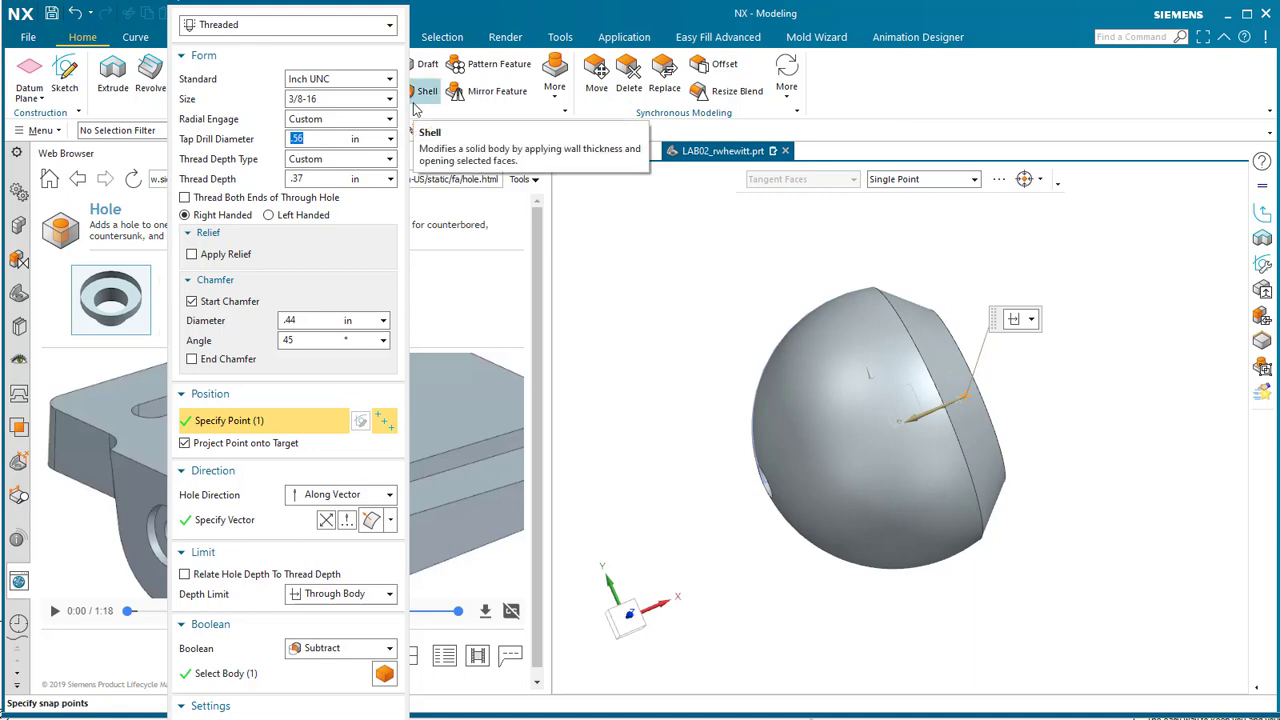
{"action": "type", "text": ".31"}
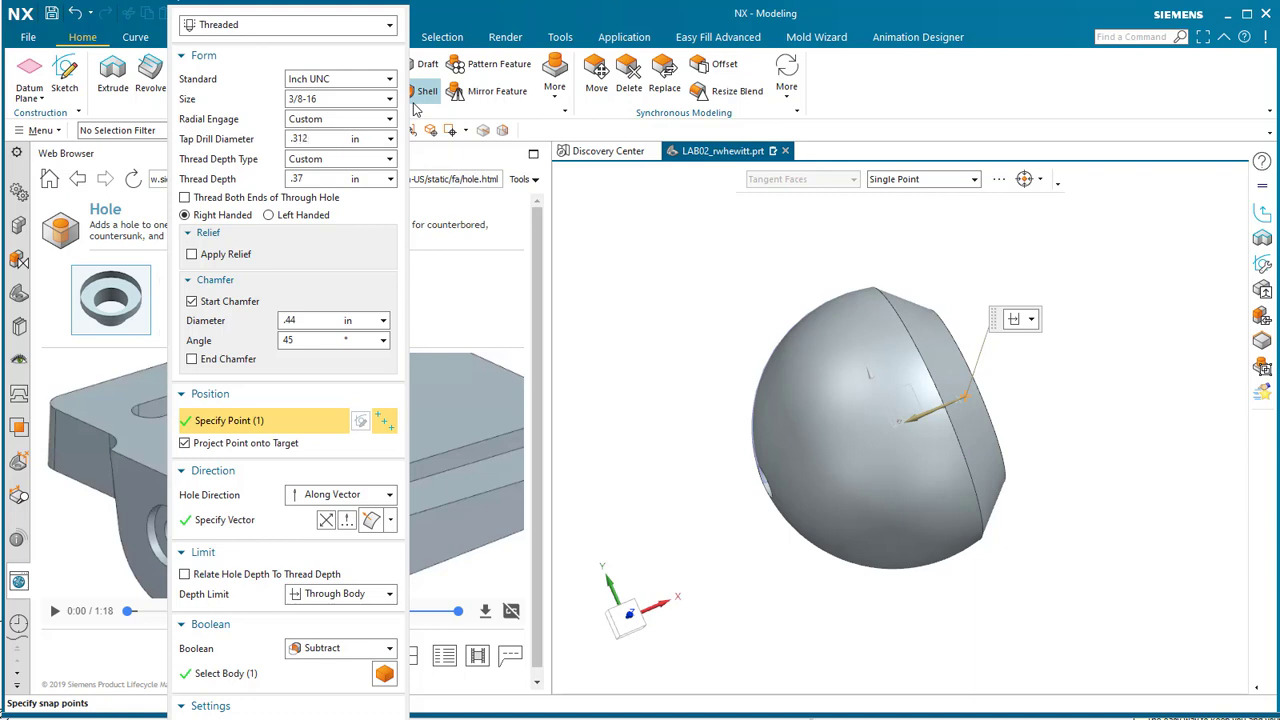
{"action": "type", "text": "2"}
Limit the threaded hole by value to a hole depth of .56 in and create the hole
{"action": "left_click", "coordinate": [335, 594]}
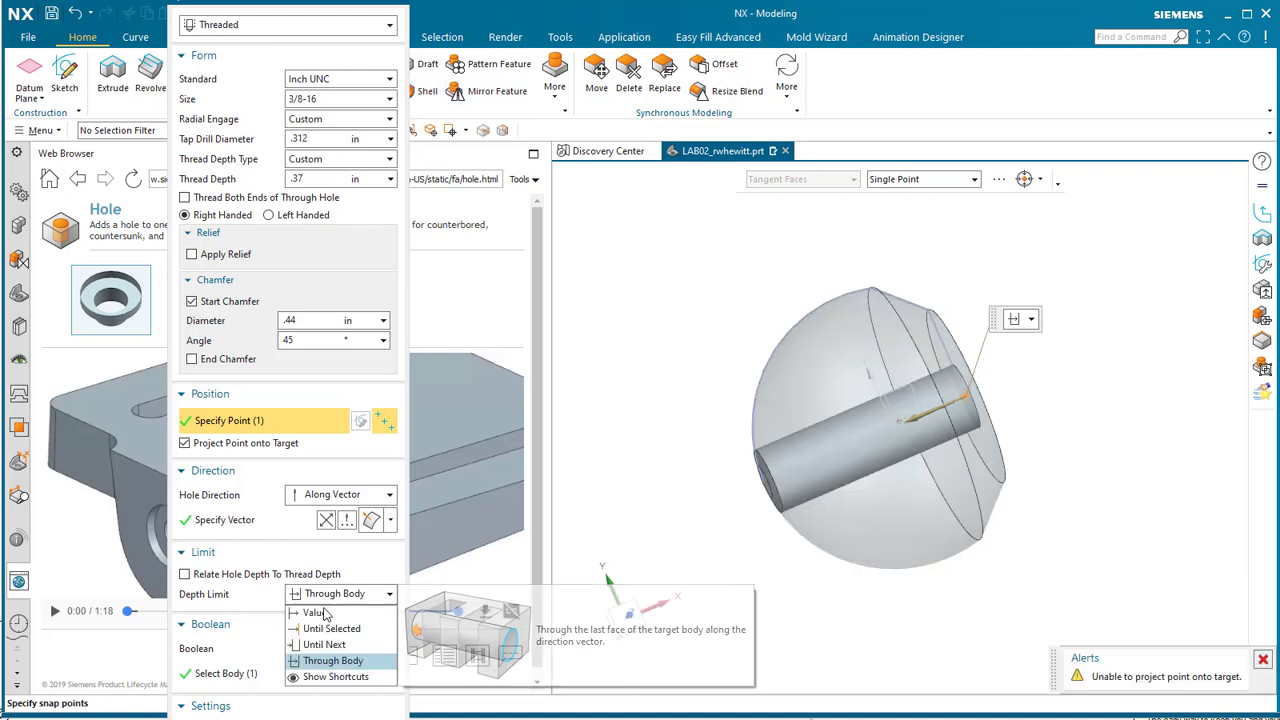
{"action": "left_click", "coordinate": [325, 613]}
{"action": "scroll", "coordinate": [325, 560], "scroll_direction": "down", "scroll_amount": 2}
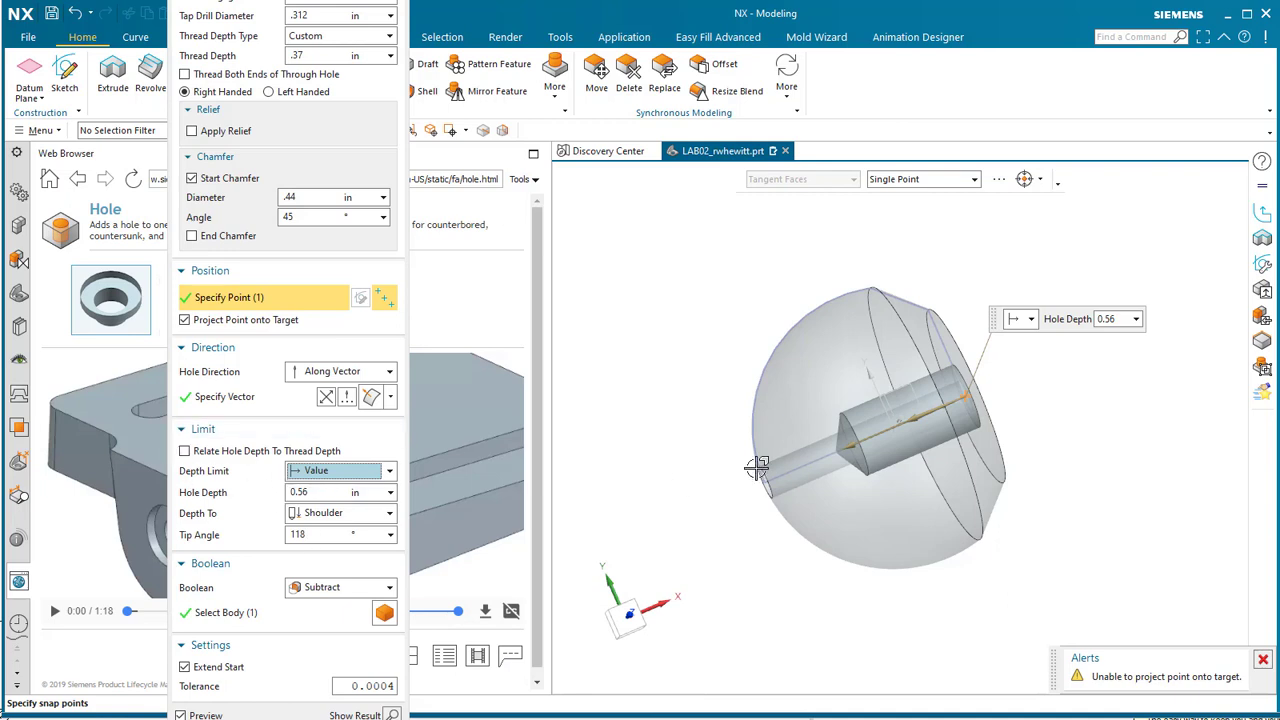
{"action": "left_click_drag", "start_coordinate": [893, 441], "coordinate": [918, 410]}
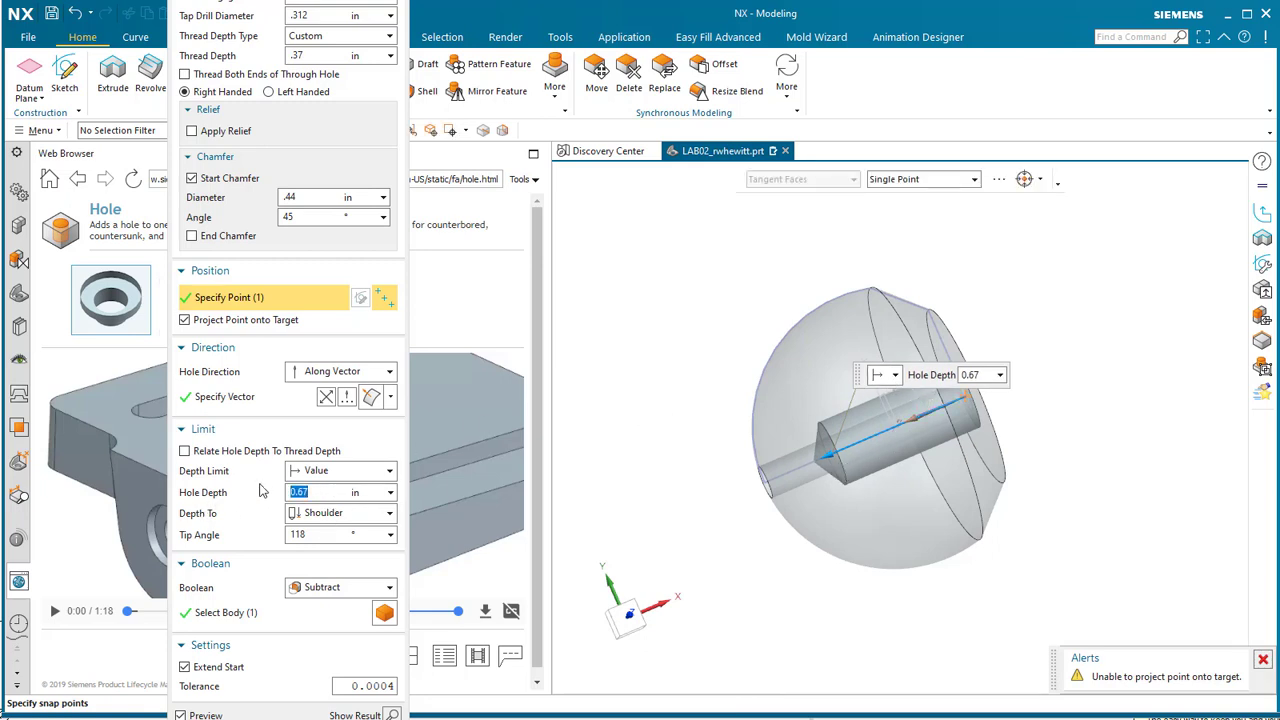
{"action": "type", "text": ".56"}
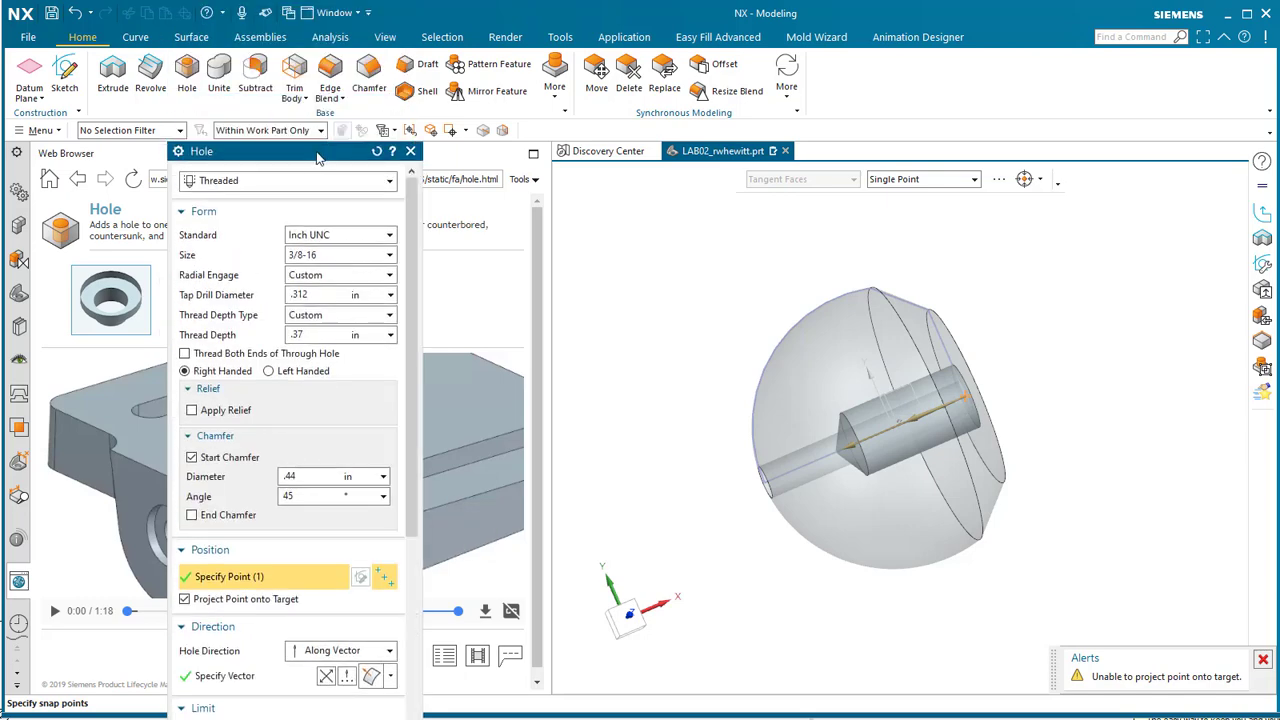
{"action": "left_click_drag", "start_coordinate": [313, 117], "coordinate": [313, 7]}
{"action": "scroll", "coordinate": [300, 420], "scroll_direction": "down", "scroll_amount": 6}
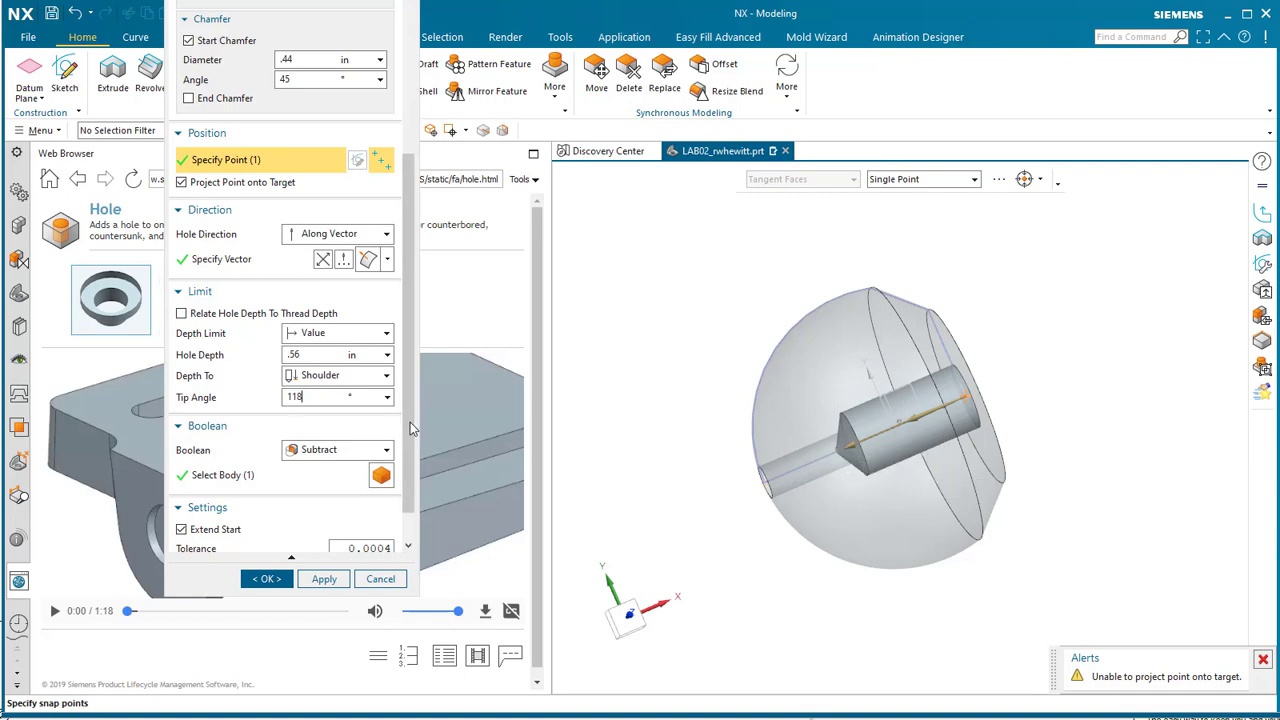
{"action": "scroll", "coordinate": [405, 455], "scroll_direction": "down", "scroll_amount": 1}
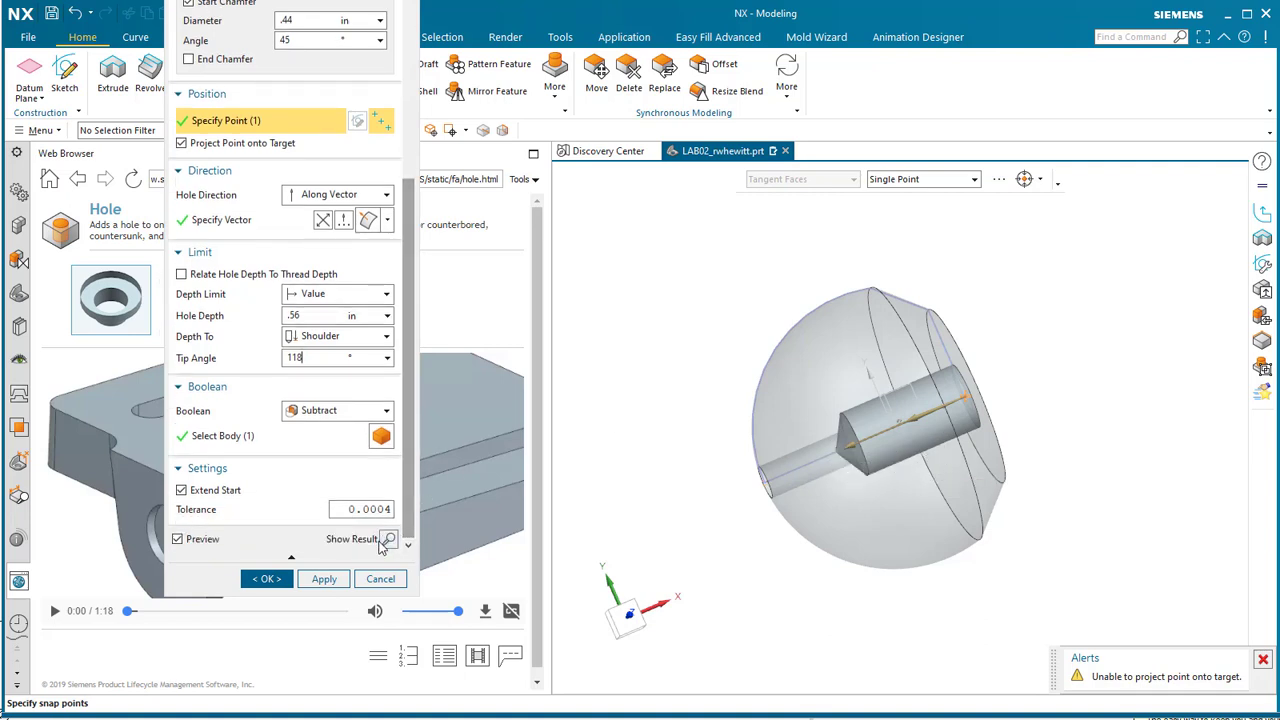
{"action": "left_click", "coordinate": [262, 579]}
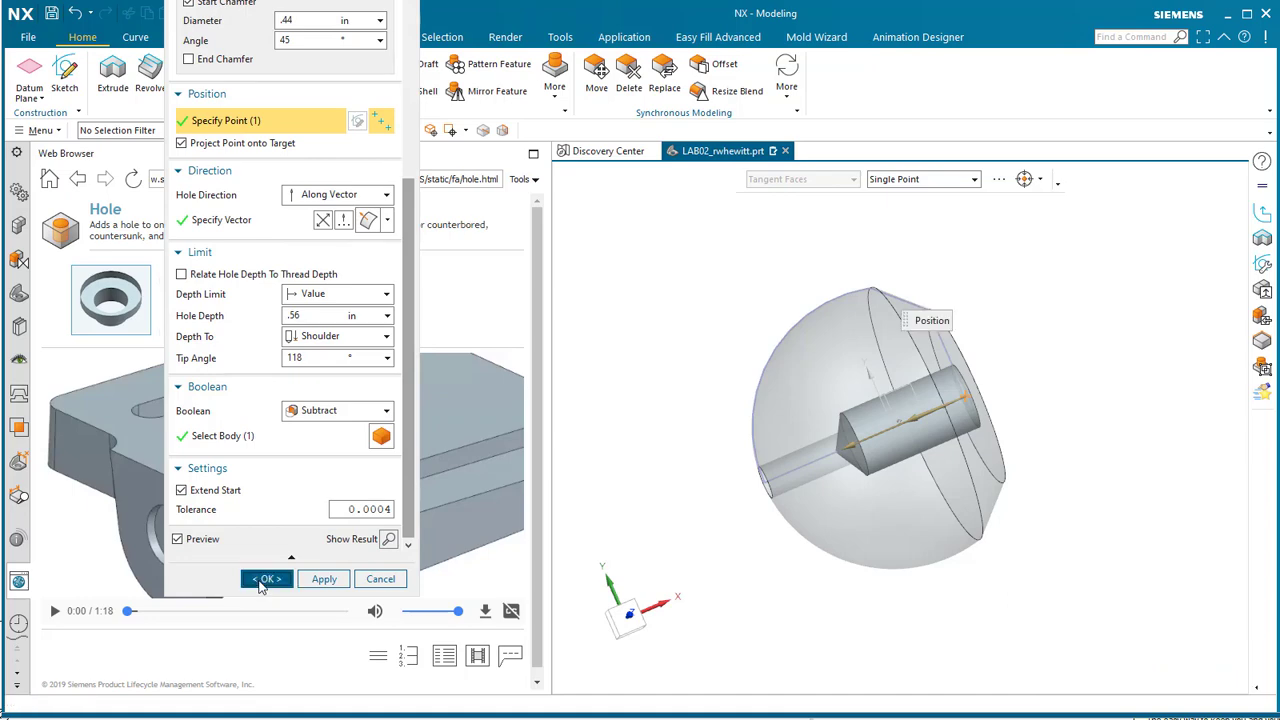
Inspect the threaded hole and its chamfered opening up close on the flat circular face
{"action": "middle_click_drag", "start_coordinate": [831, 432], "coordinate": [760, 475]}
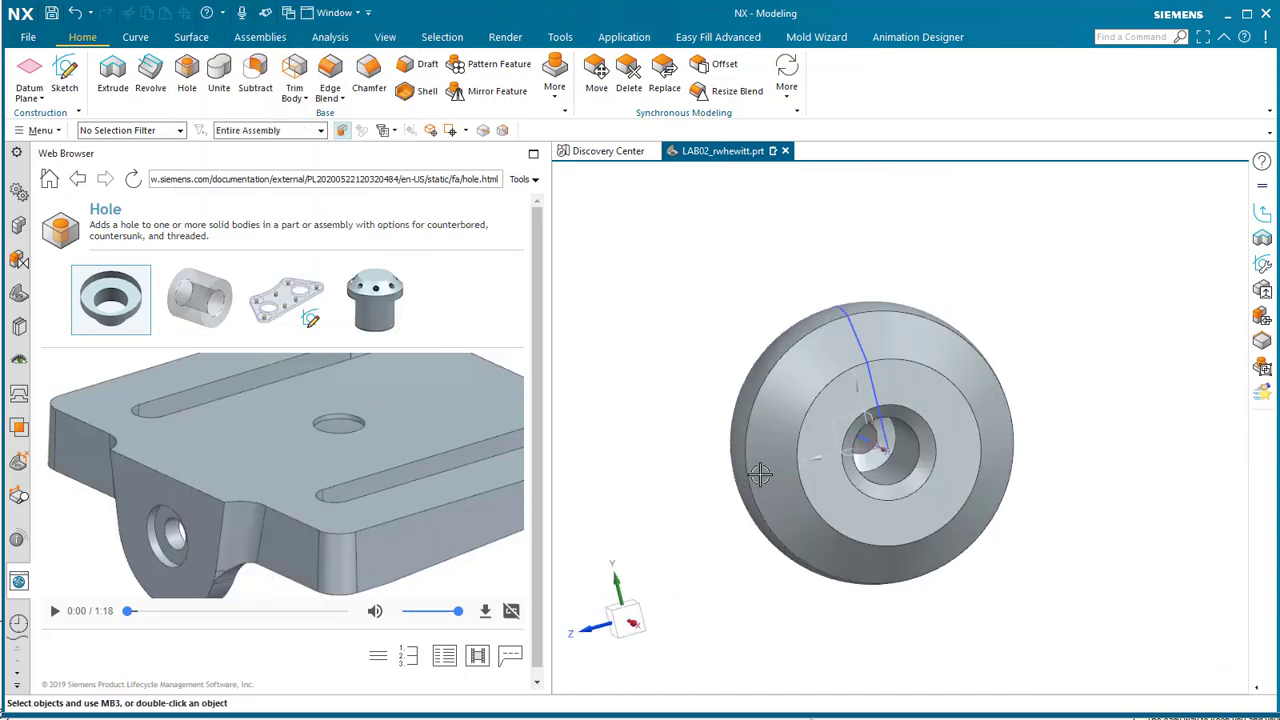
{"action": "scroll", "coordinate": [900, 424], "scroll_direction": "up", "scroll_amount": 5}
{"action": "scroll", "coordinate": [900, 424], "scroll_direction": "down", "scroll_amount": 5}
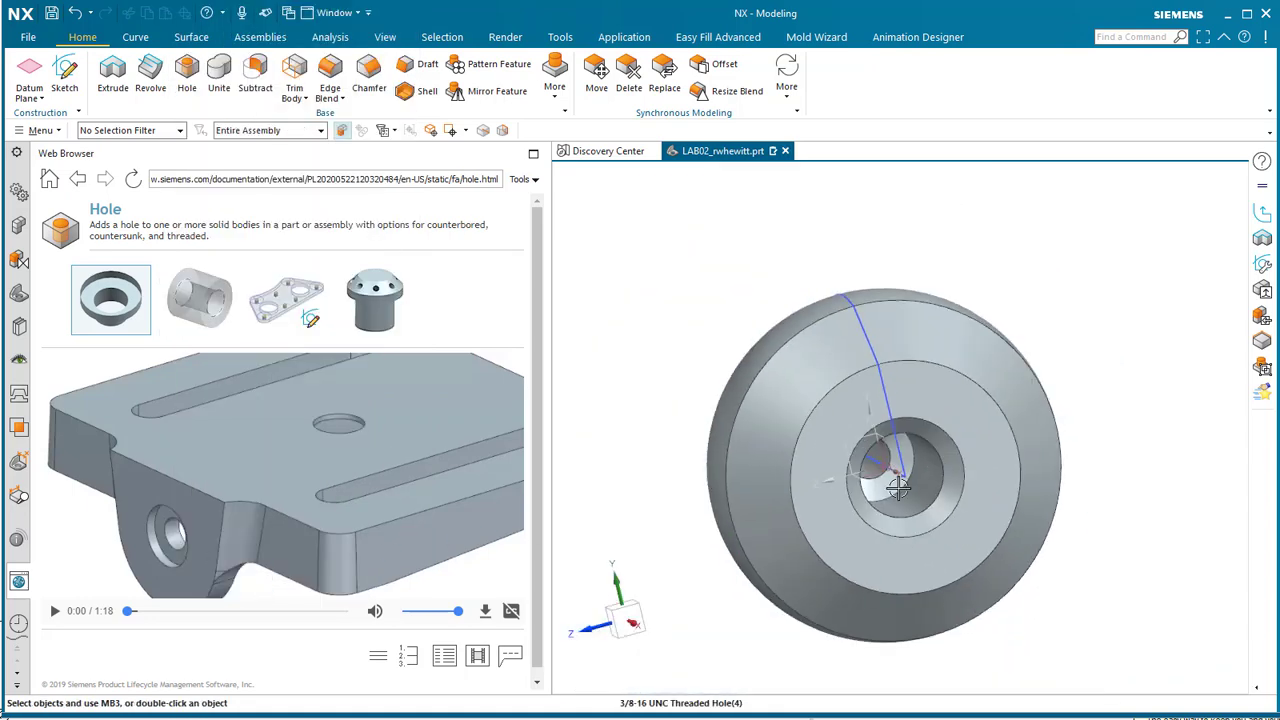
{"action": "middle_click_drag", "start_coordinate": [880, 450], "coordinate": [947, 468]}
{"action": "scroll", "coordinate": [947, 468], "scroll_direction": "up", "scroll_amount": 2}
{"action": "scroll", "coordinate": [947, 468], "scroll_direction": "up", "scroll_amount": 3}
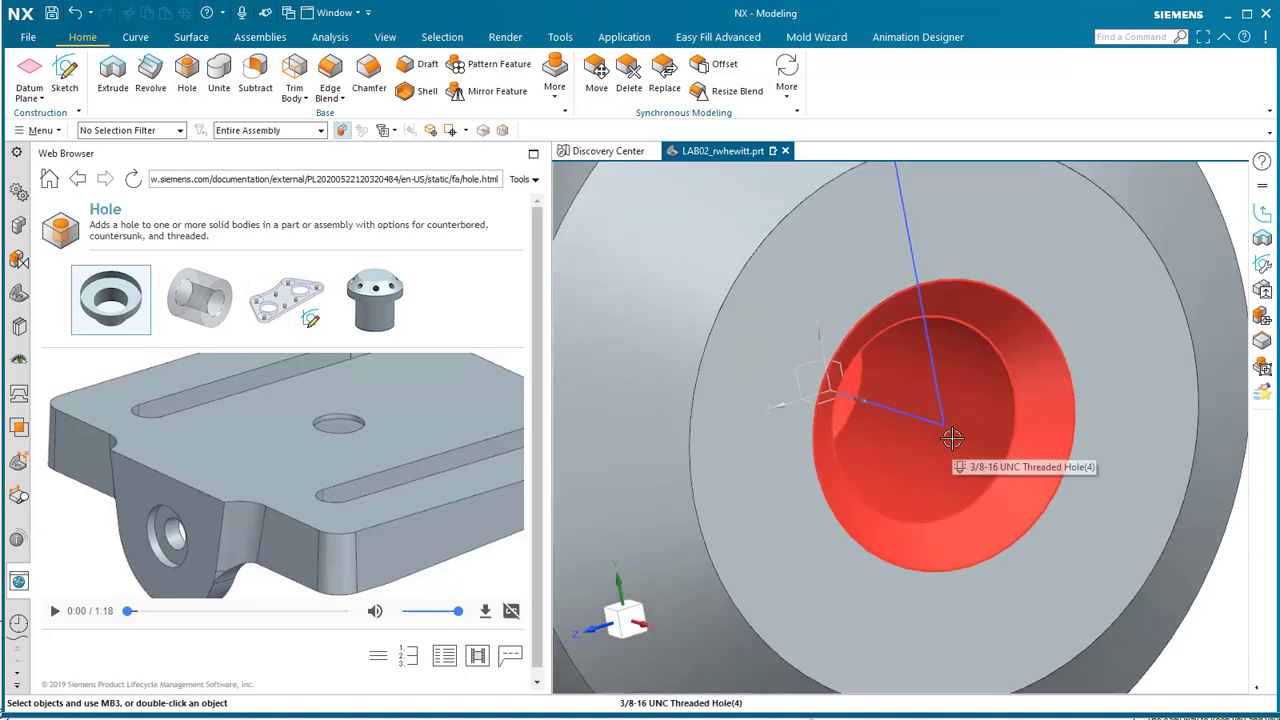
Narrow the side pane to enlarge the model view and show the part's feature history in it
{"action": "scroll", "coordinate": [948, 469], "scroll_direction": "down", "scroll_amount": 4}
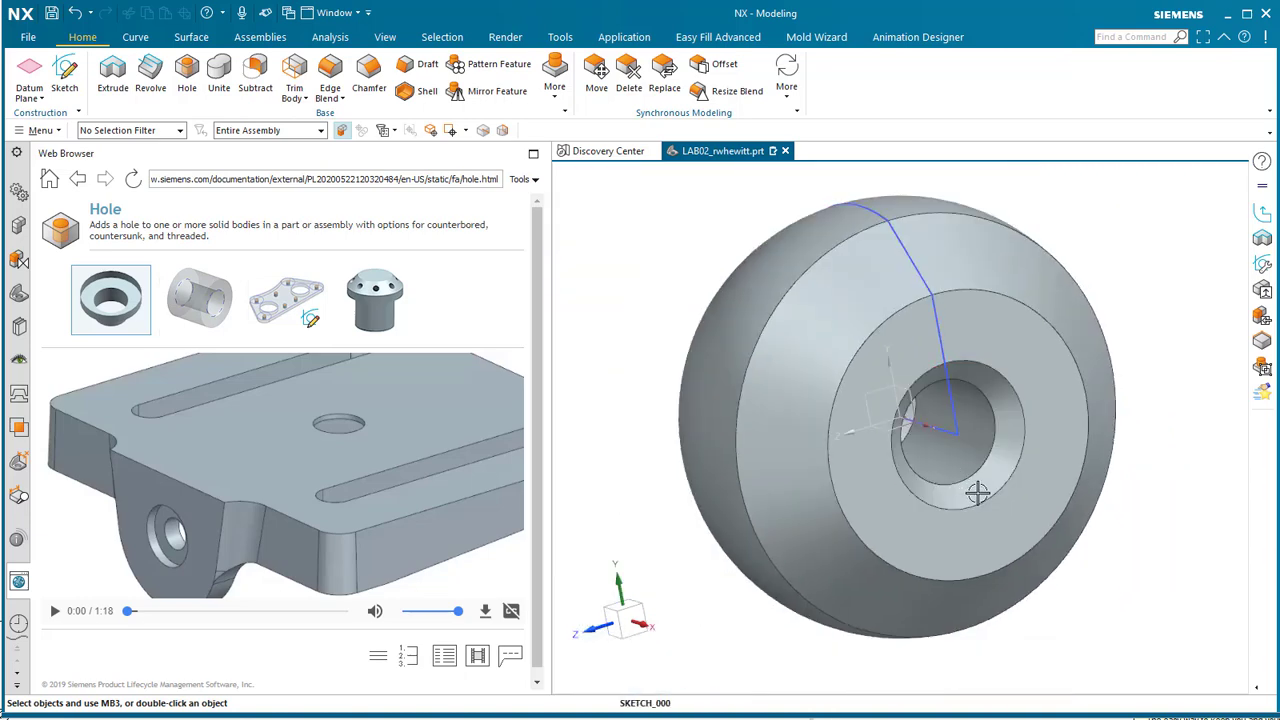
{"action": "middle_click_drag", "start_coordinate": [977, 492], "coordinate": [870, 283]}
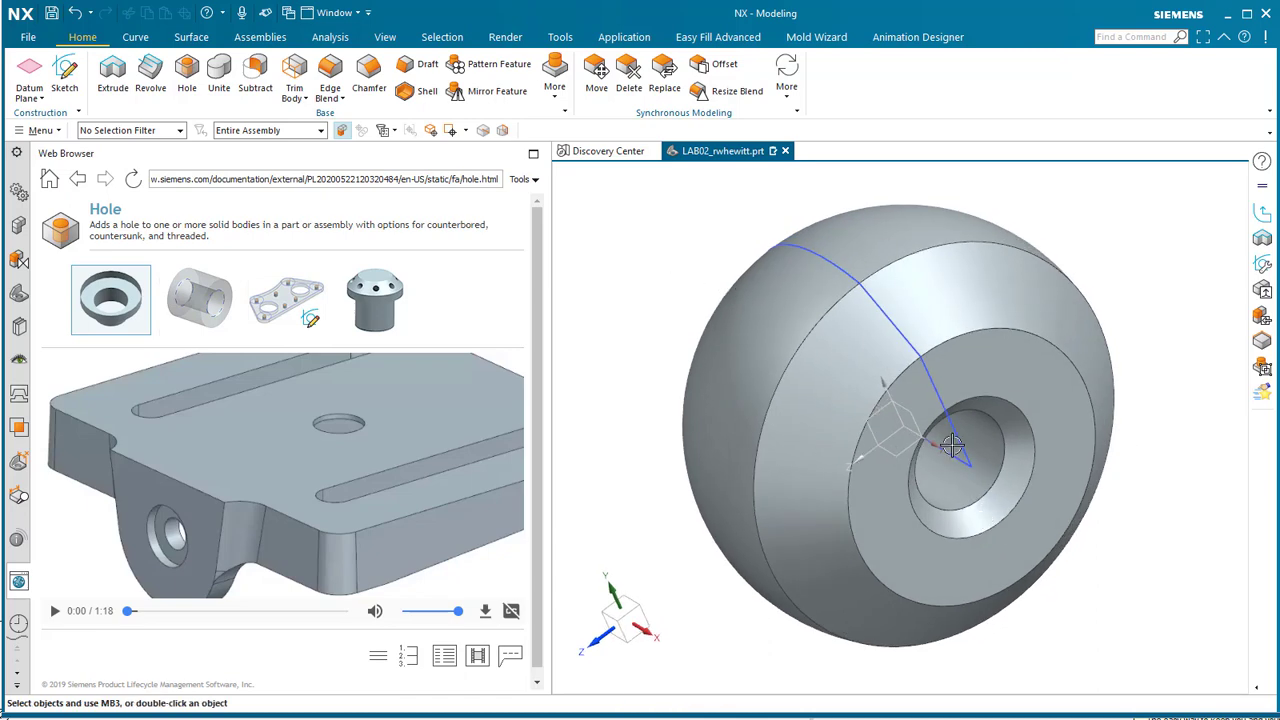
{"action": "middle_click_drag", "start_coordinate": [952, 447], "coordinate": [856, 349]}
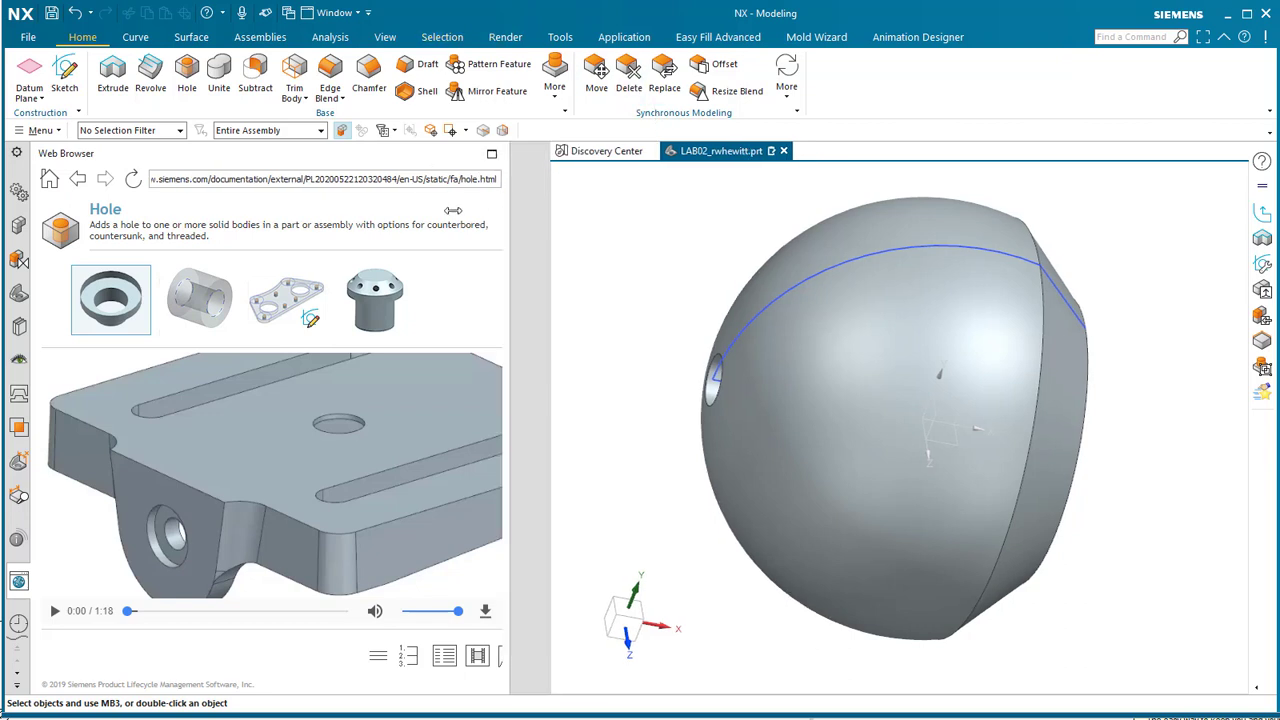
{"action": "left_click_drag", "start_coordinate": [548, 188], "coordinate": [262, 200]}
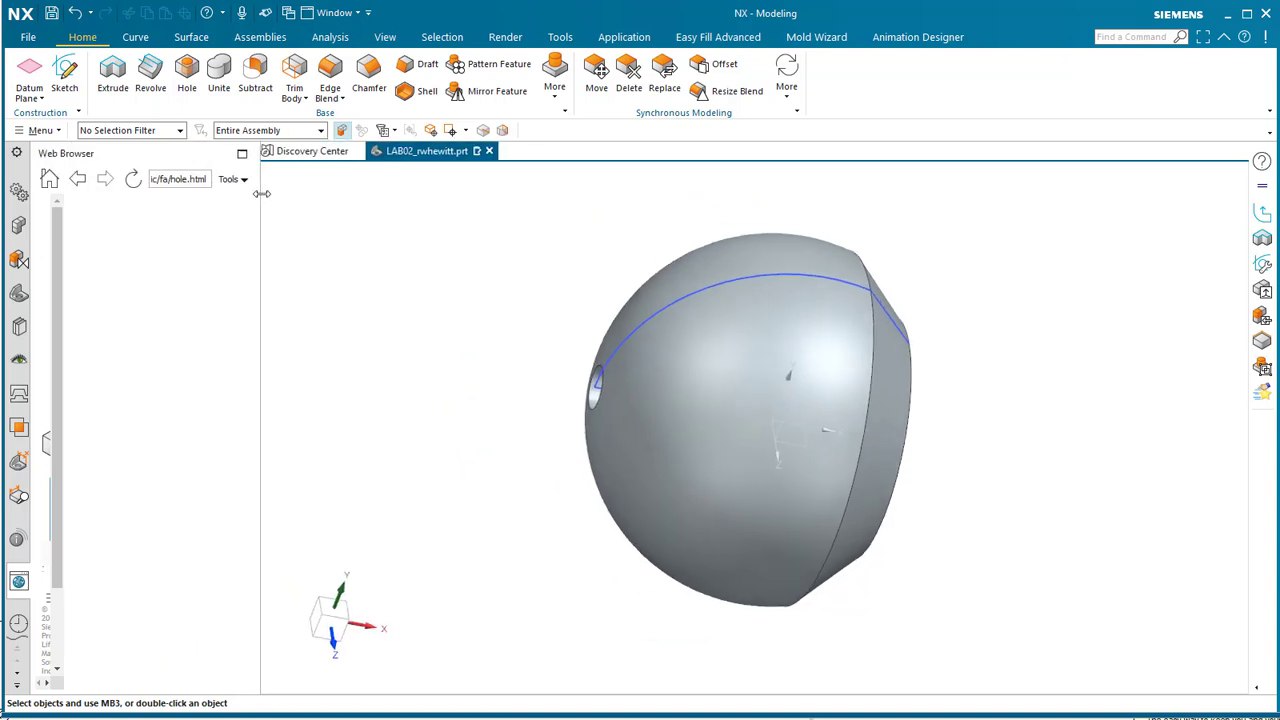
{"action": "left_click", "coordinate": [18, 293]}
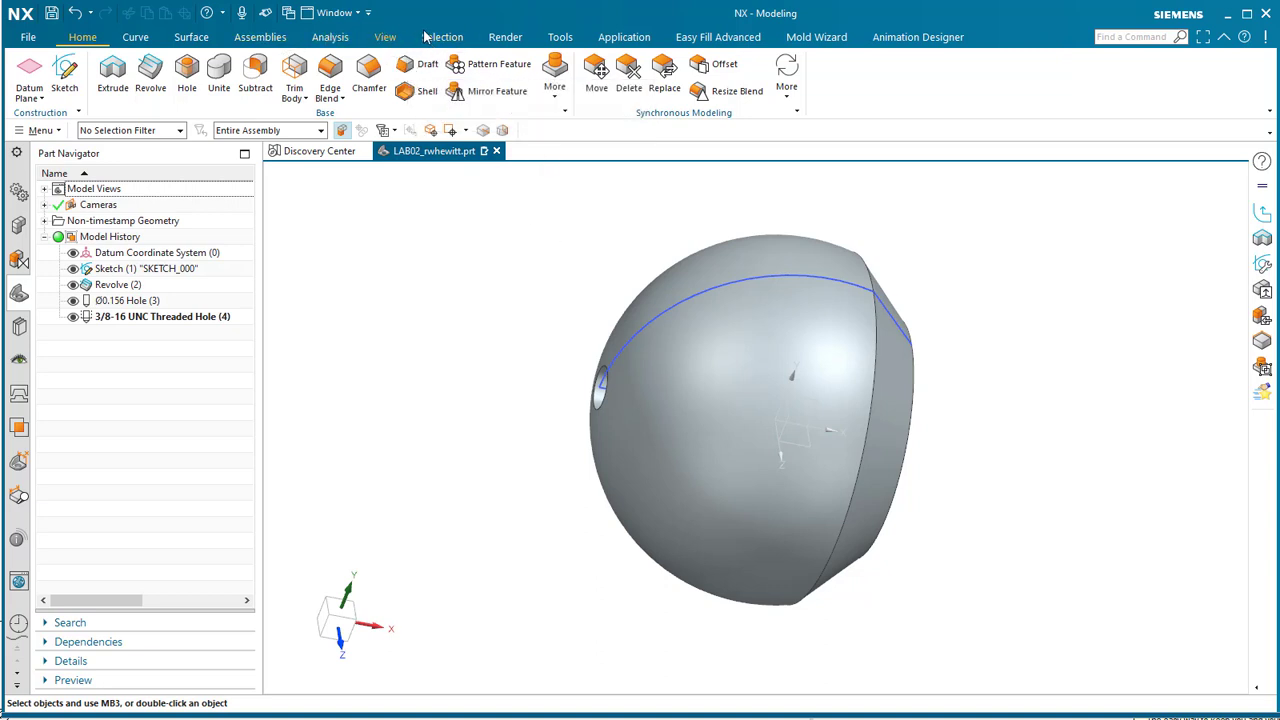
Start a one-plane section view of the part using the Z plane
{"action": "left_click", "coordinate": [330, 37]}
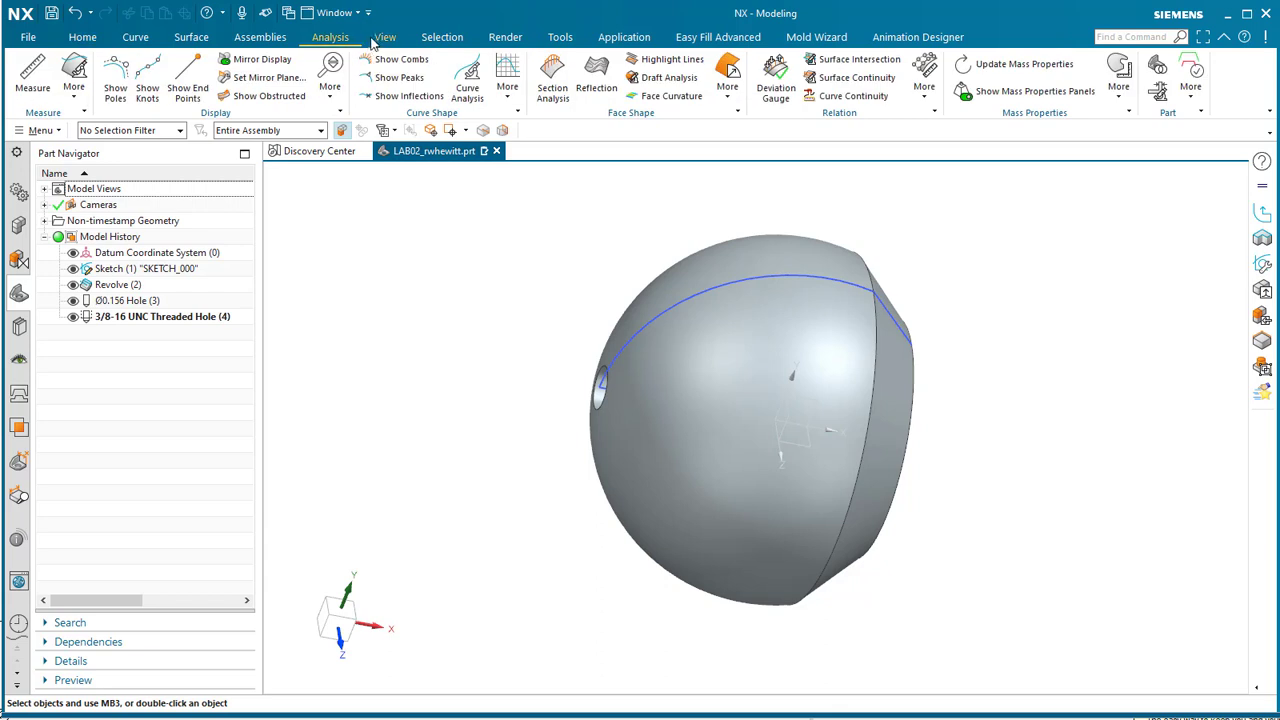
{"action": "left_click", "coordinate": [385, 37]}
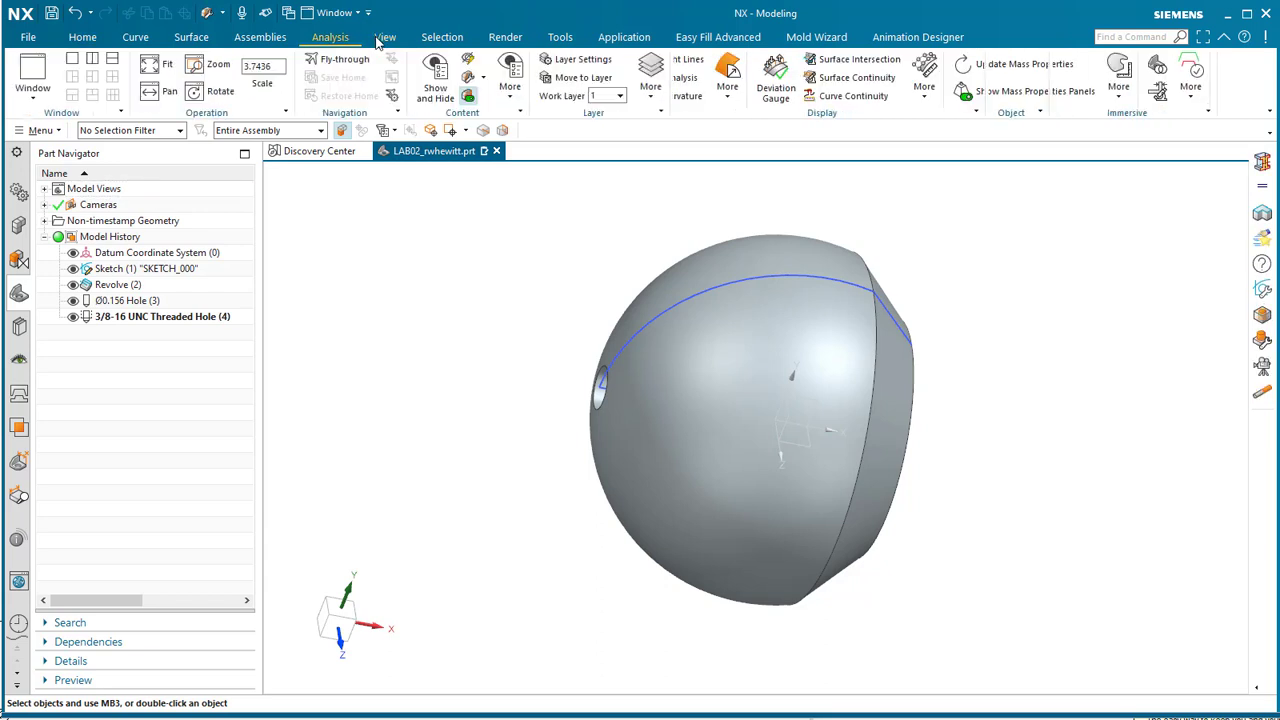
{"action": "left_click", "coordinate": [468, 80]}
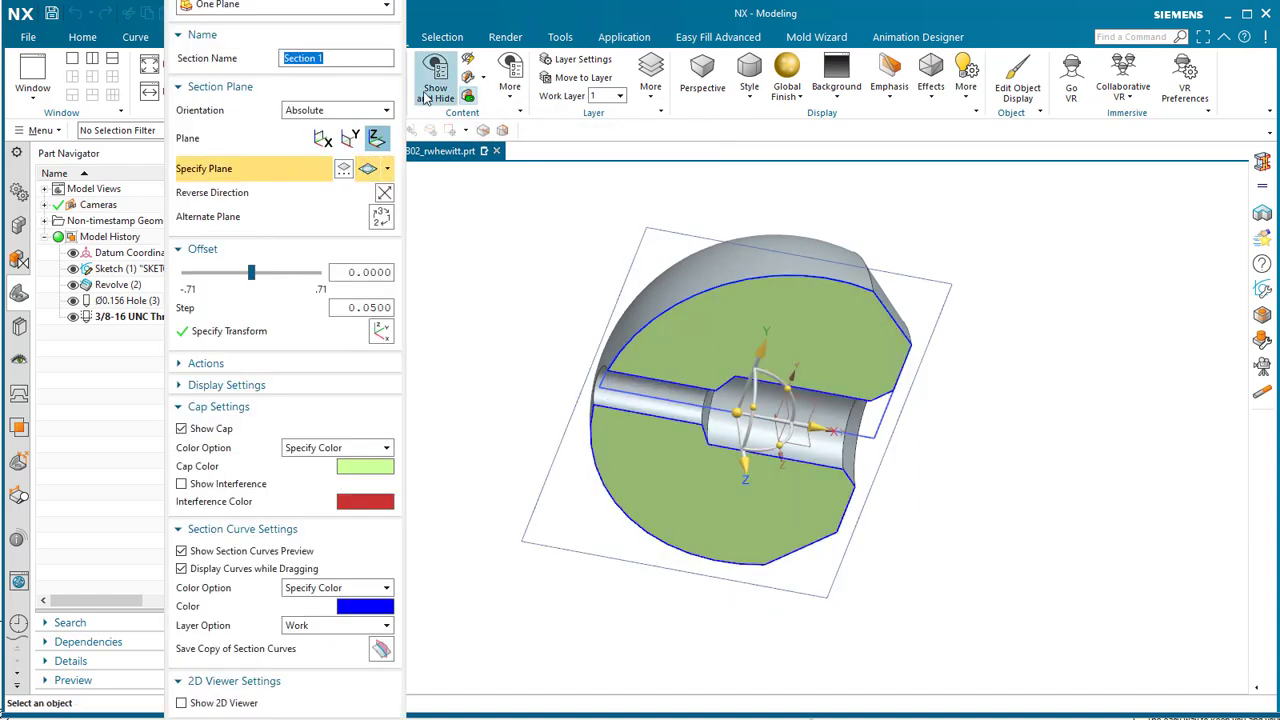
Try offsetting the section plane 0.85 in along its Z direction
{"action": "left_click_drag", "start_coordinate": [760, 470], "coordinate": [770, 615]}
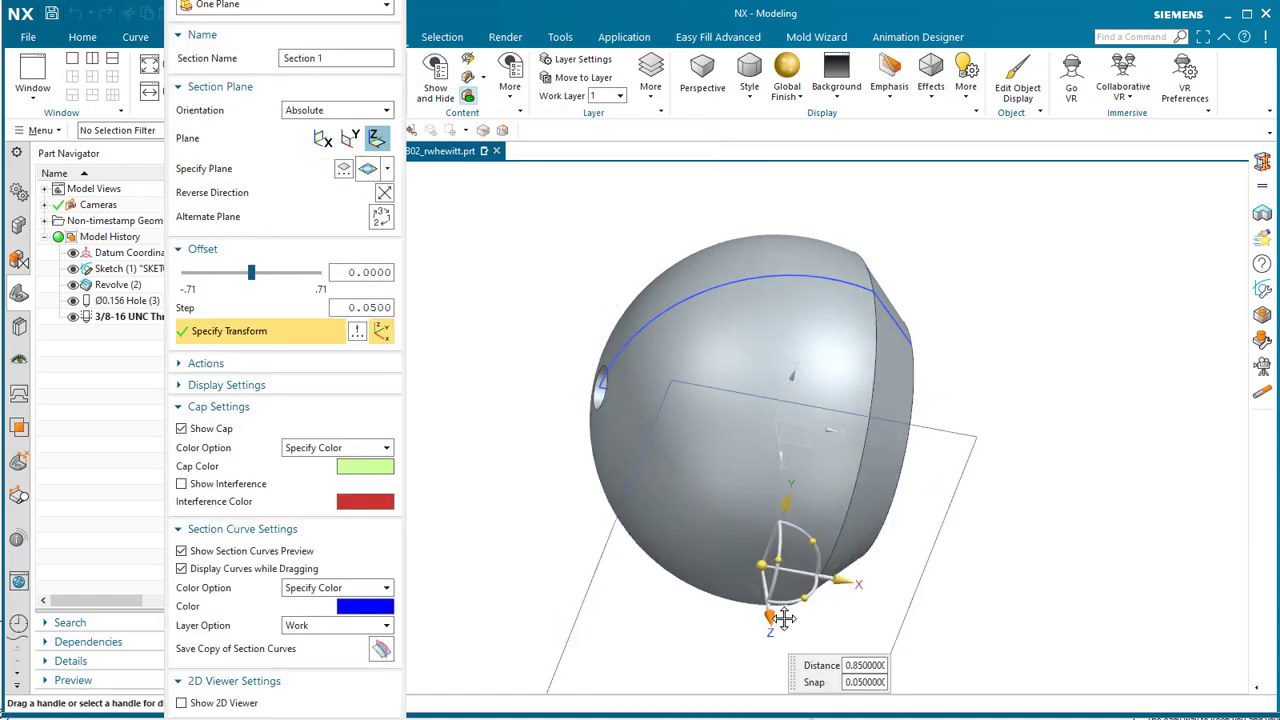
{"action": "middle_click_drag", "start_coordinate": [965, 500], "coordinate": [650, 470]}
{"action": "left_click_drag", "start_coordinate": [645, 458], "coordinate": [923, 403]}
{"action": "left_click_drag", "start_coordinate": [735, 458], "coordinate": [976, 487]}
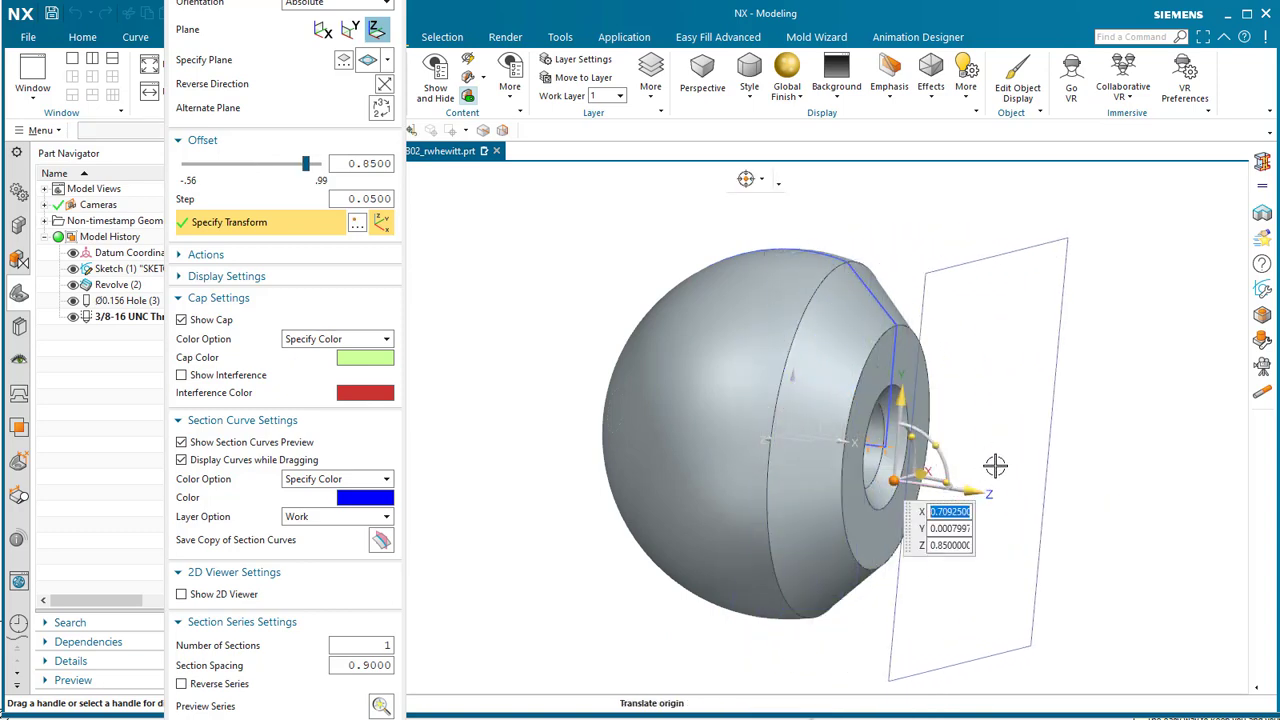
Try reorienting the section plane and snapping its origin to the centre of the threaded hole's opening
{"action": "middle_click_drag", "start_coordinate": [995, 465], "coordinate": [855, 485]}
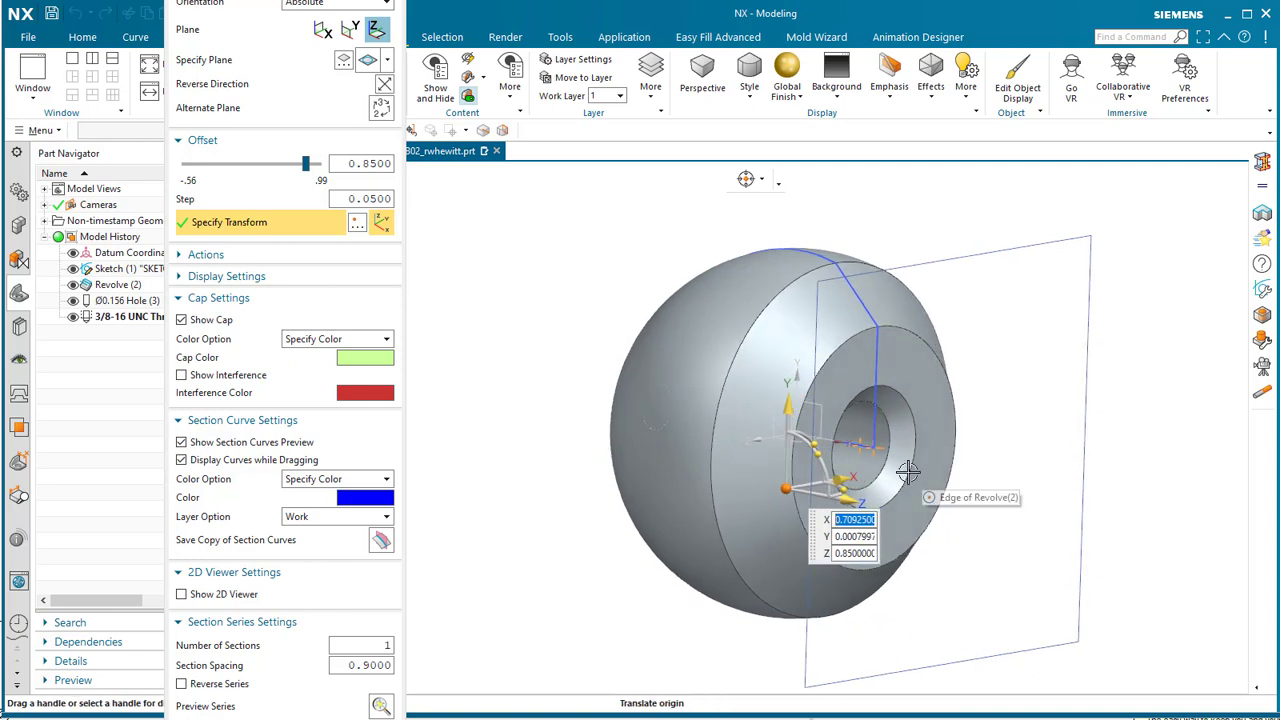
{"action": "left_click", "coordinate": [845, 478]}
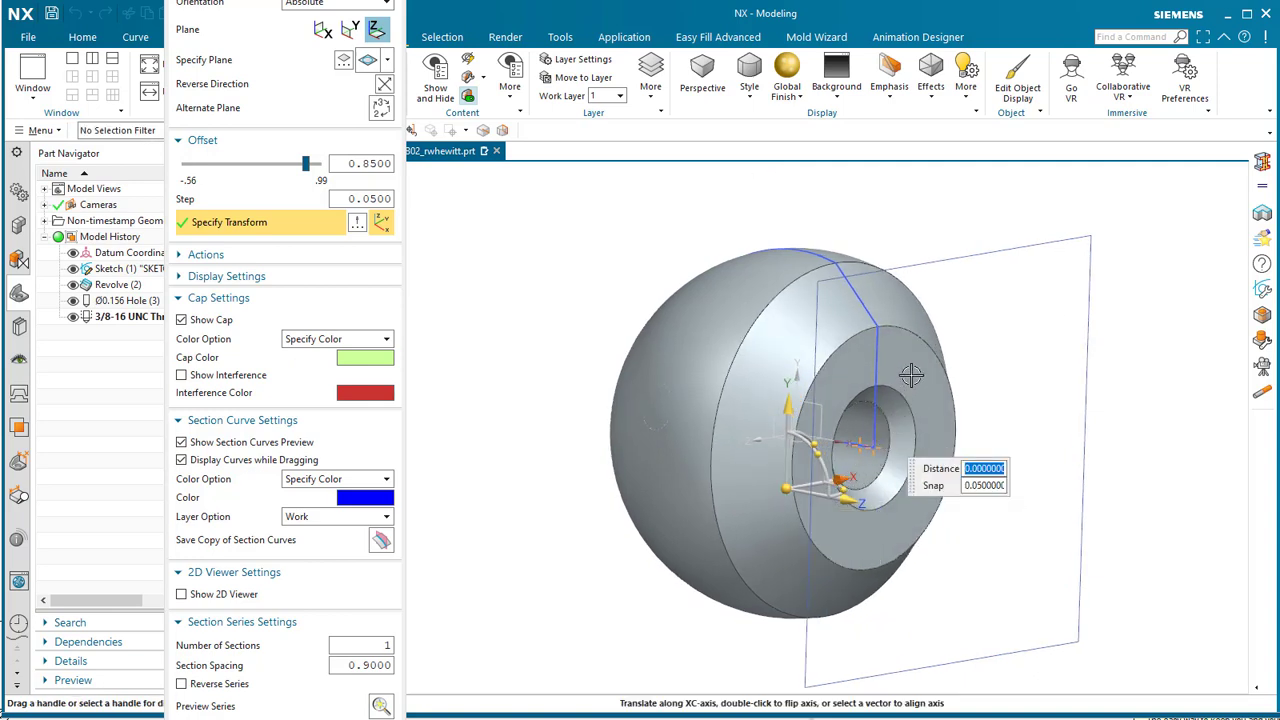
{"action": "key", "text": "Return"}
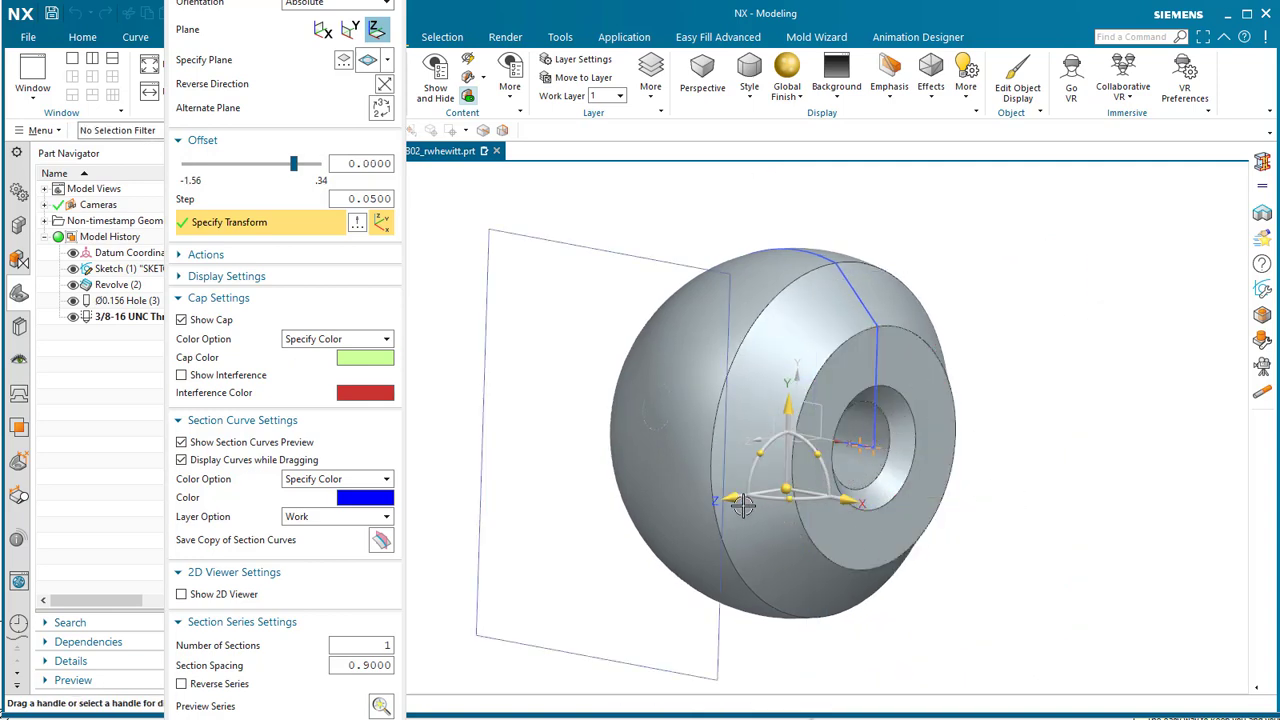
{"action": "mouse_move", "coordinate": [742, 505]}
{"action": "left_mouse_down"}
{"action": "mouse_move", "coordinate": [815, 540]}
{"action": "mouse_move", "coordinate": [907, 468]}
{"action": "mouse_move", "coordinate": [1005, 472]}
{"action": "mouse_move", "coordinate": [825, 495]}
{"action": "mouse_move", "coordinate": [745, 531]}
{"action": "mouse_move", "coordinate": [748, 515]}
{"action": "left_mouse_up"}
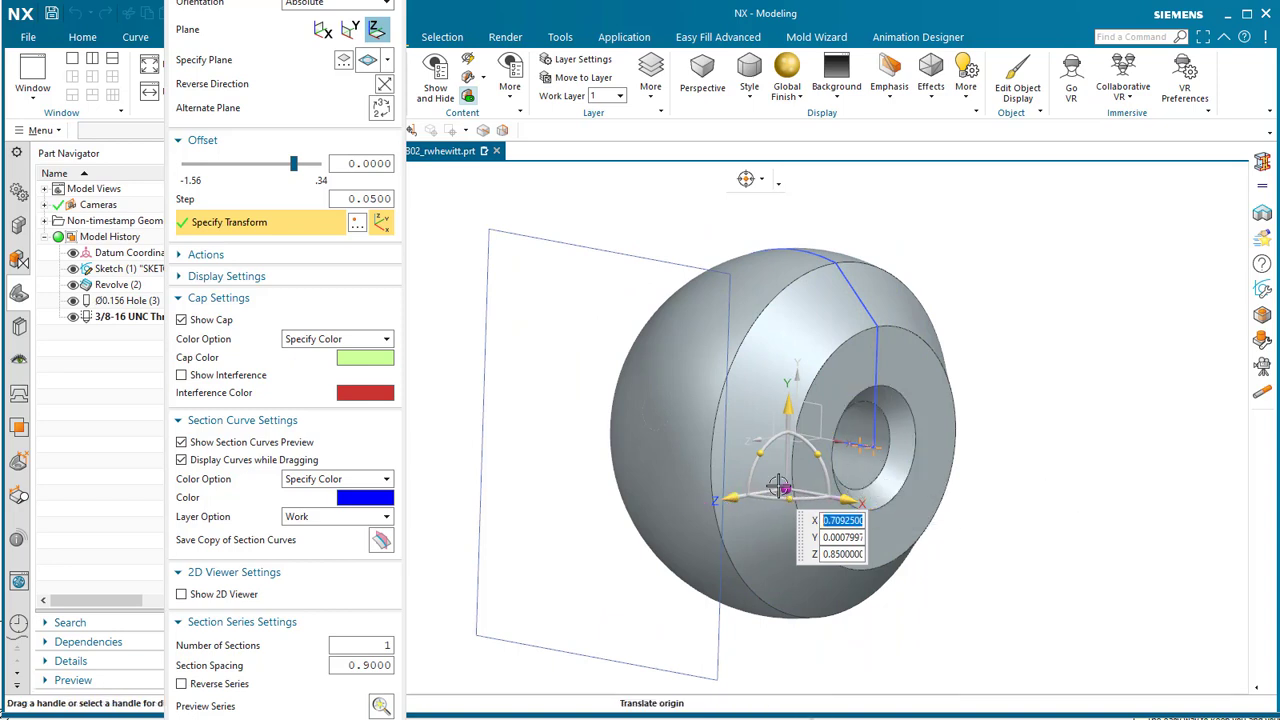
{"action": "left_click", "coordinate": [882, 505]}
{"action": "middle_click_drag", "start_coordinate": [659, 484], "coordinate": [684, 492]}
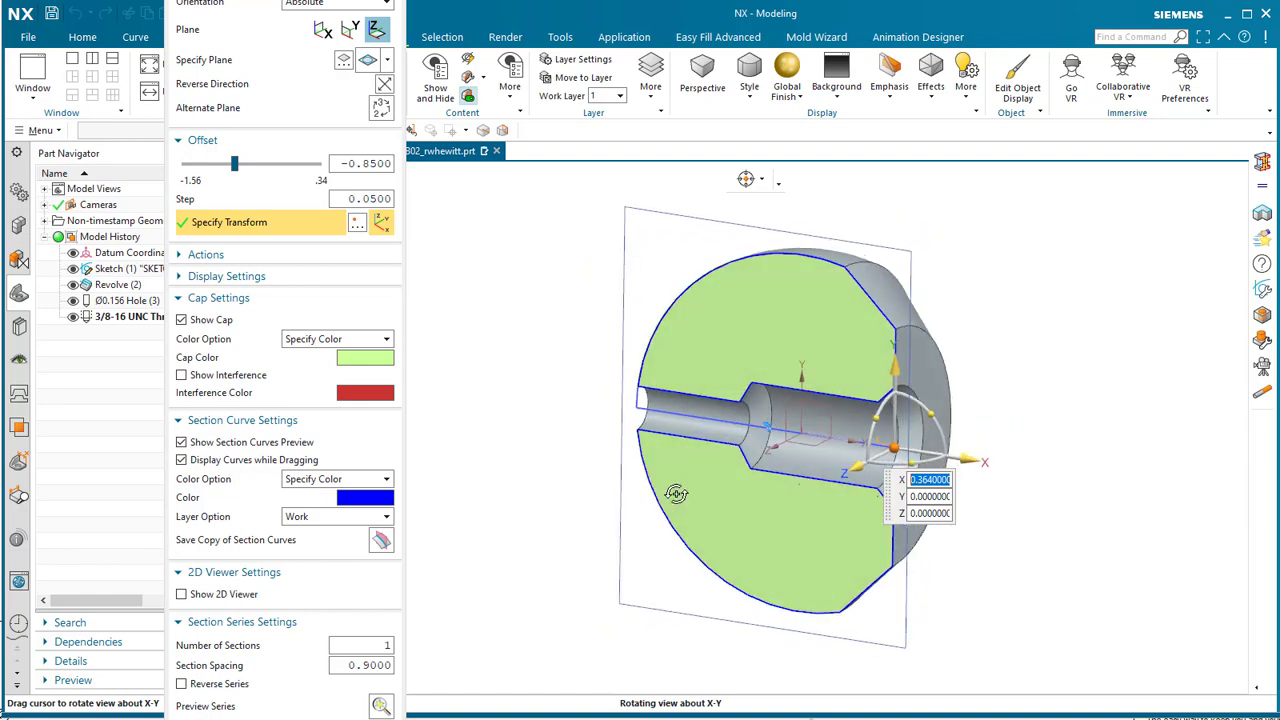
Accept the Z-plane section at zero offset and view the cut face straight on to check the hole profile
{"action": "left_click", "coordinate": [850, 470]}
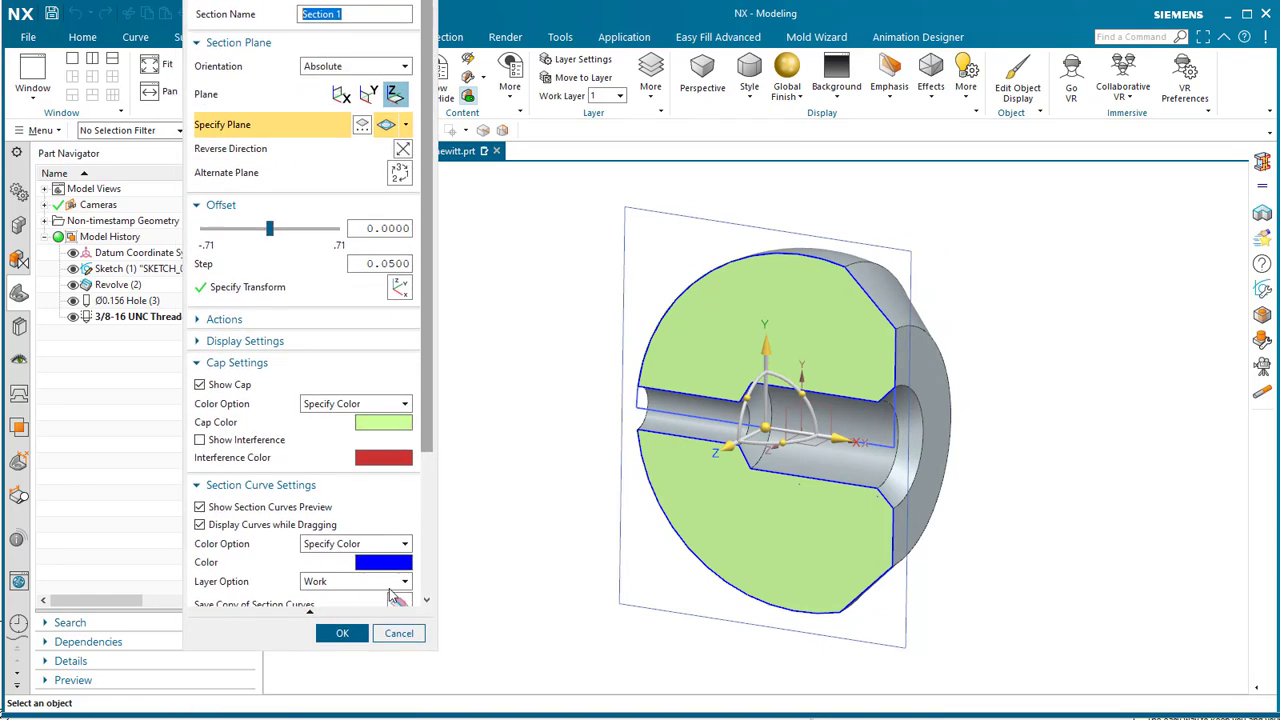
{"action": "left_click", "coordinate": [345, 633]}
{"action": "middle_click_drag", "start_coordinate": [908, 591], "coordinate": [943, 508]}
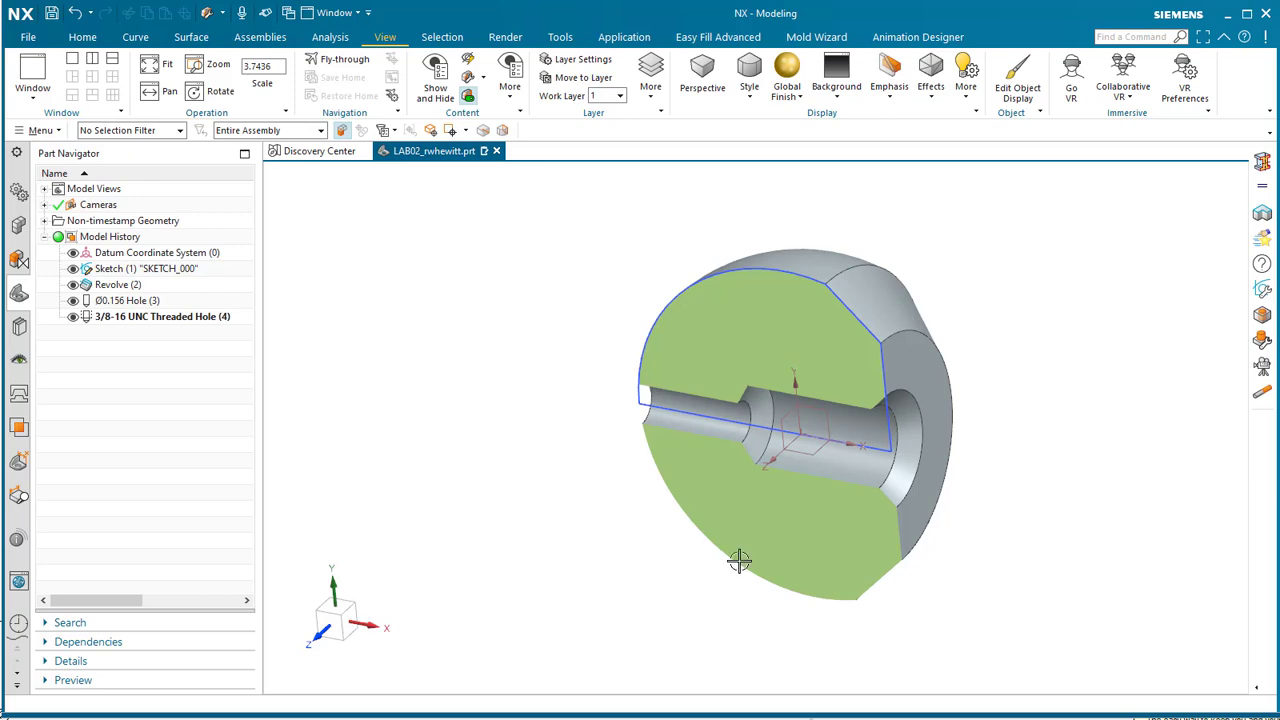
{"action": "middle_click_drag", "start_coordinate": [738, 561], "coordinate": [714, 551]}
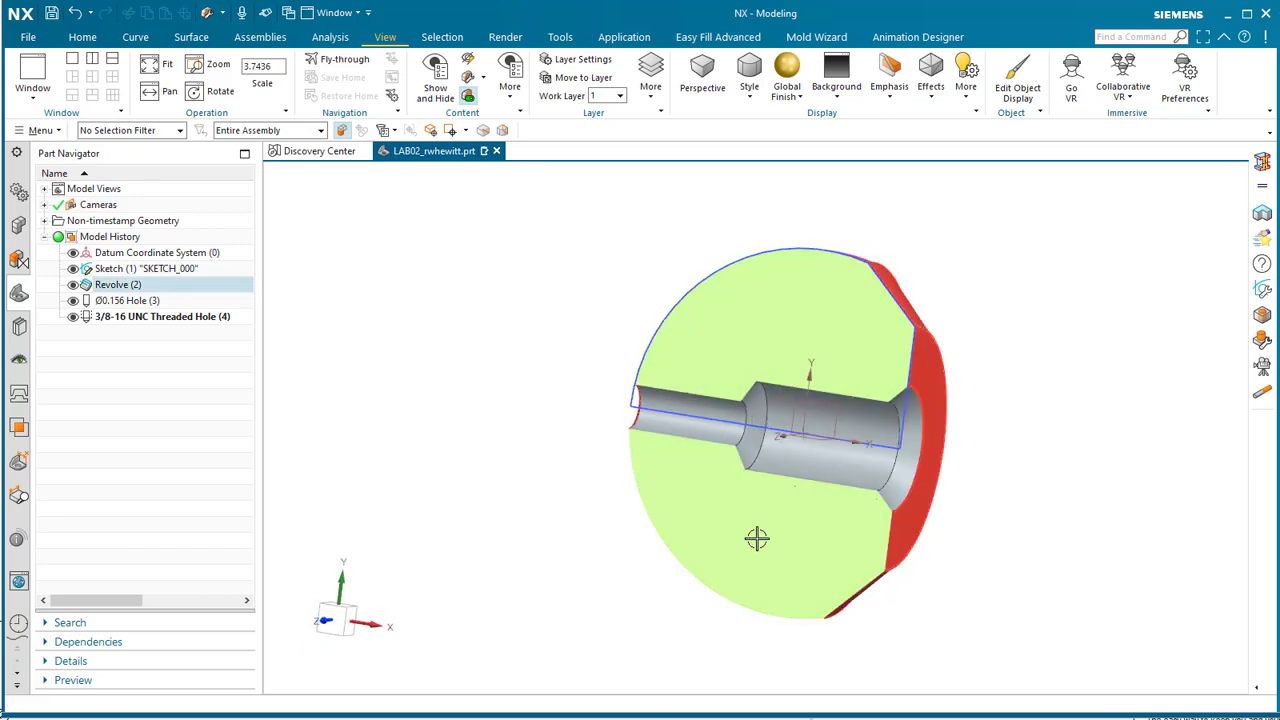
{"action": "middle_click_drag", "start_coordinate": [1066, 566], "coordinate": [1079, 597]}
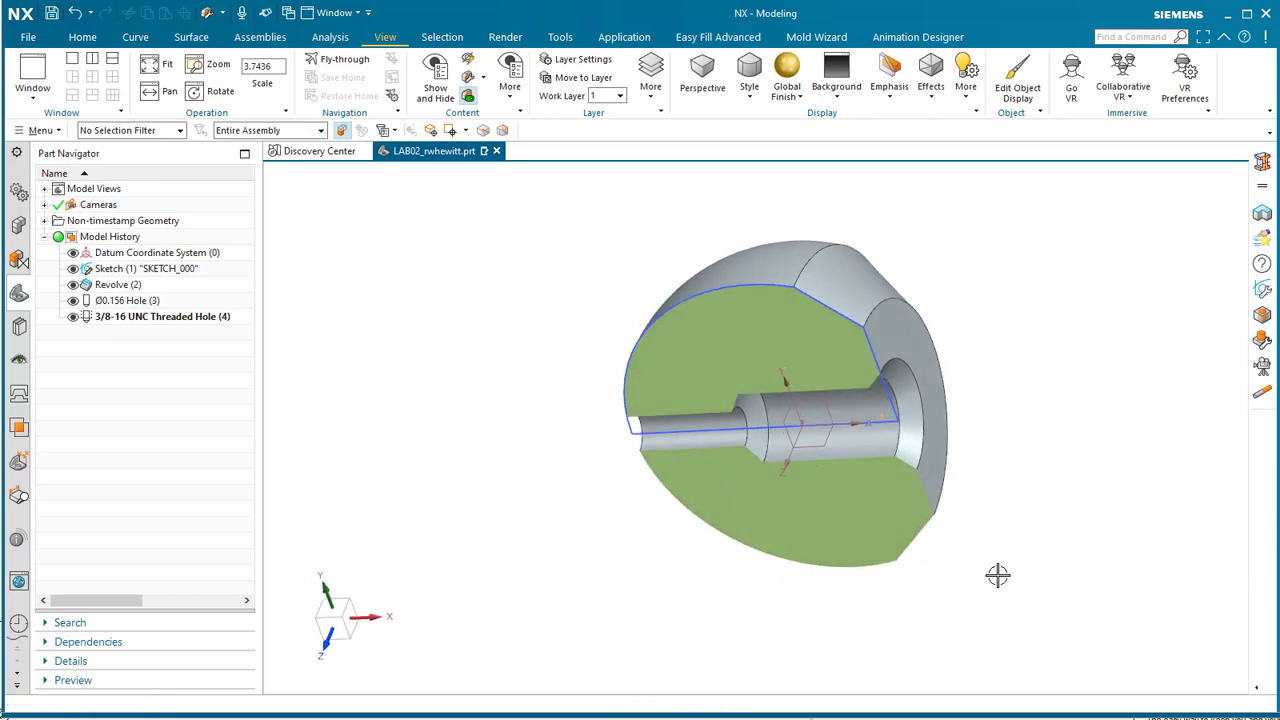
{"action": "key", "text": "F8"}
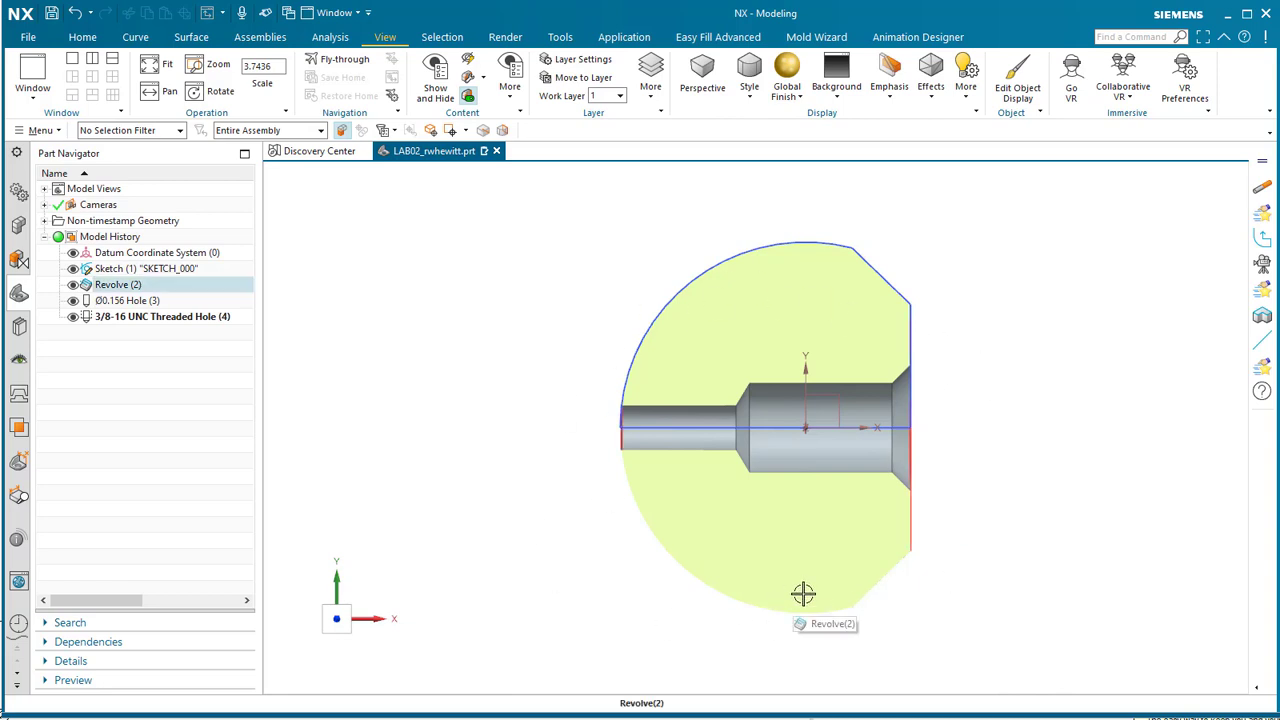
Toggle the section clipping and leave it off so the whole part is displayed
{"action": "left_click", "coordinate": [469, 97]}
{"action": "middle_click_drag", "start_coordinate": [526, 200], "coordinate": [490, 220]}
{"action": "left_click", "coordinate": [468, 97]}
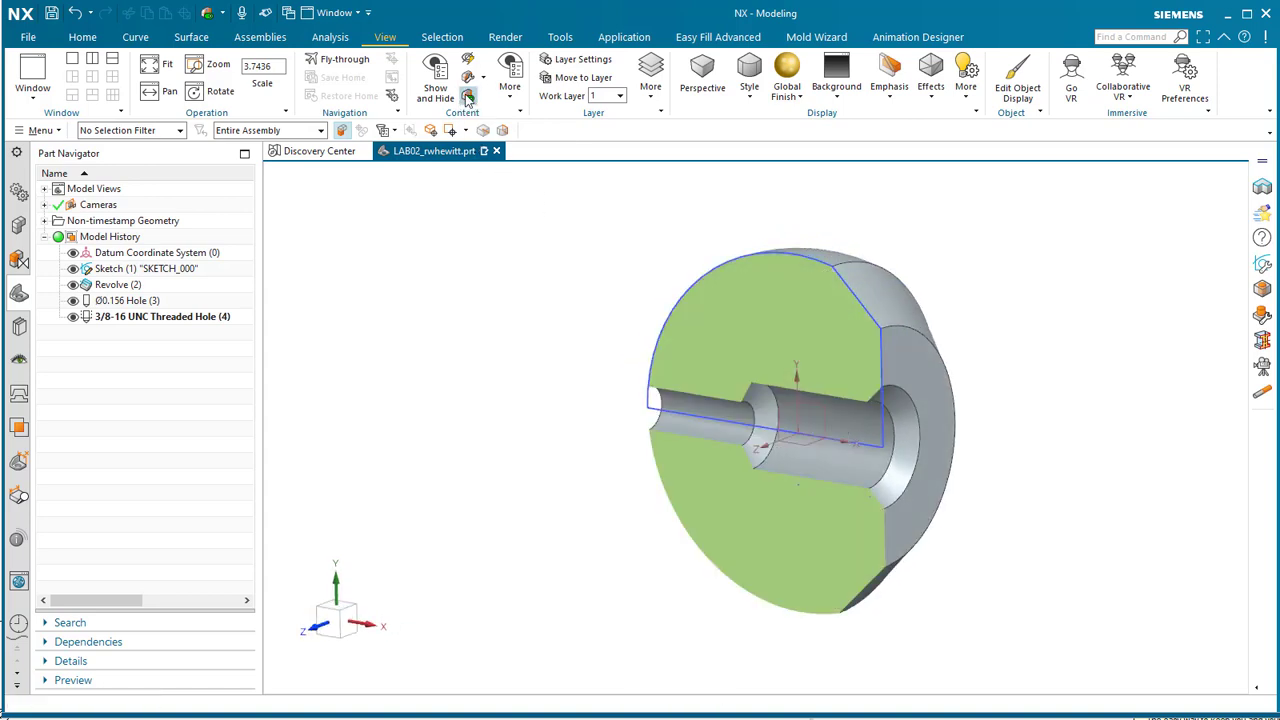
{"action": "left_click", "coordinate": [468, 97]}
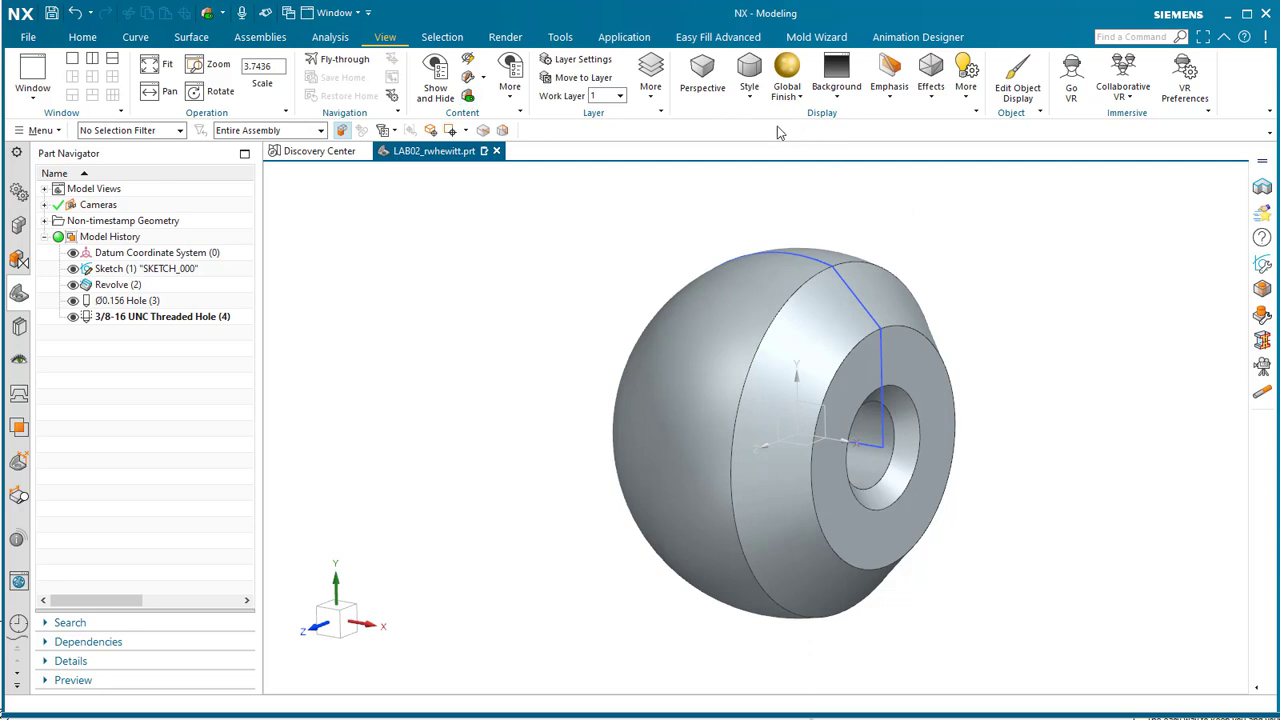
Edit the solid body's object display and set its shaded translucency to 28
{"action": "left_click", "coordinate": [750, 90]}
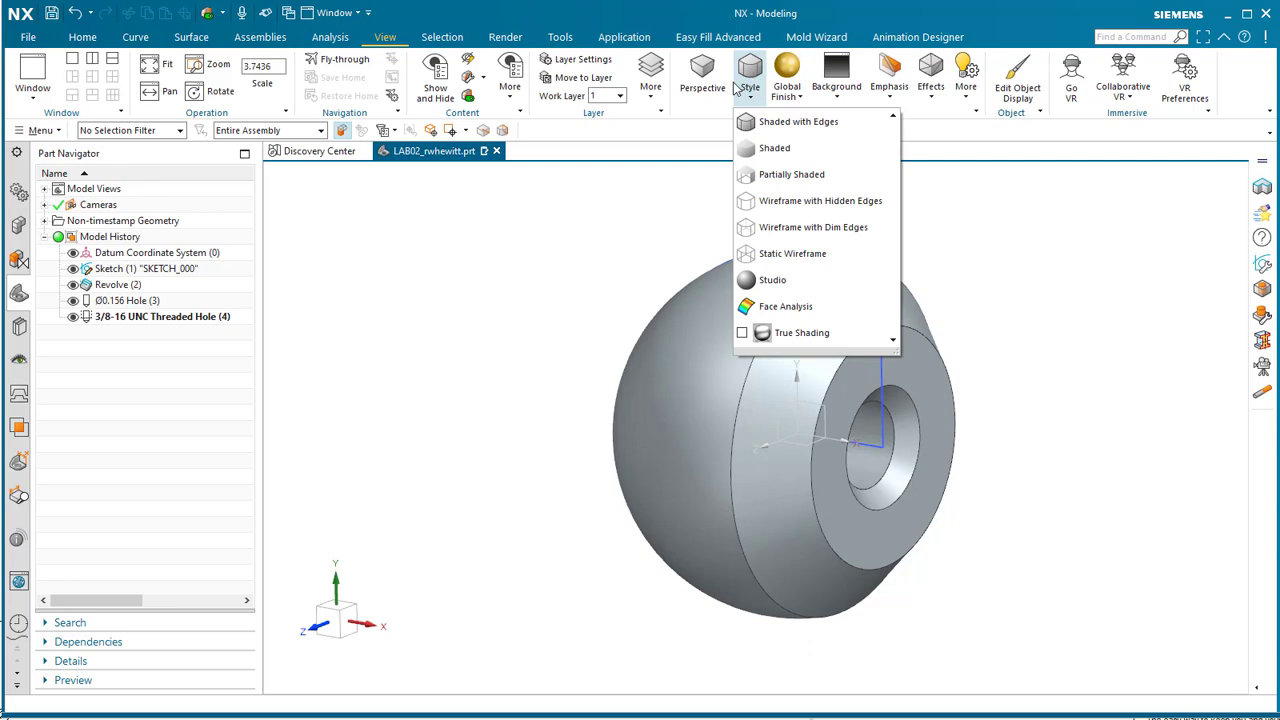
{"action": "left_click", "coordinate": [1018, 78]}
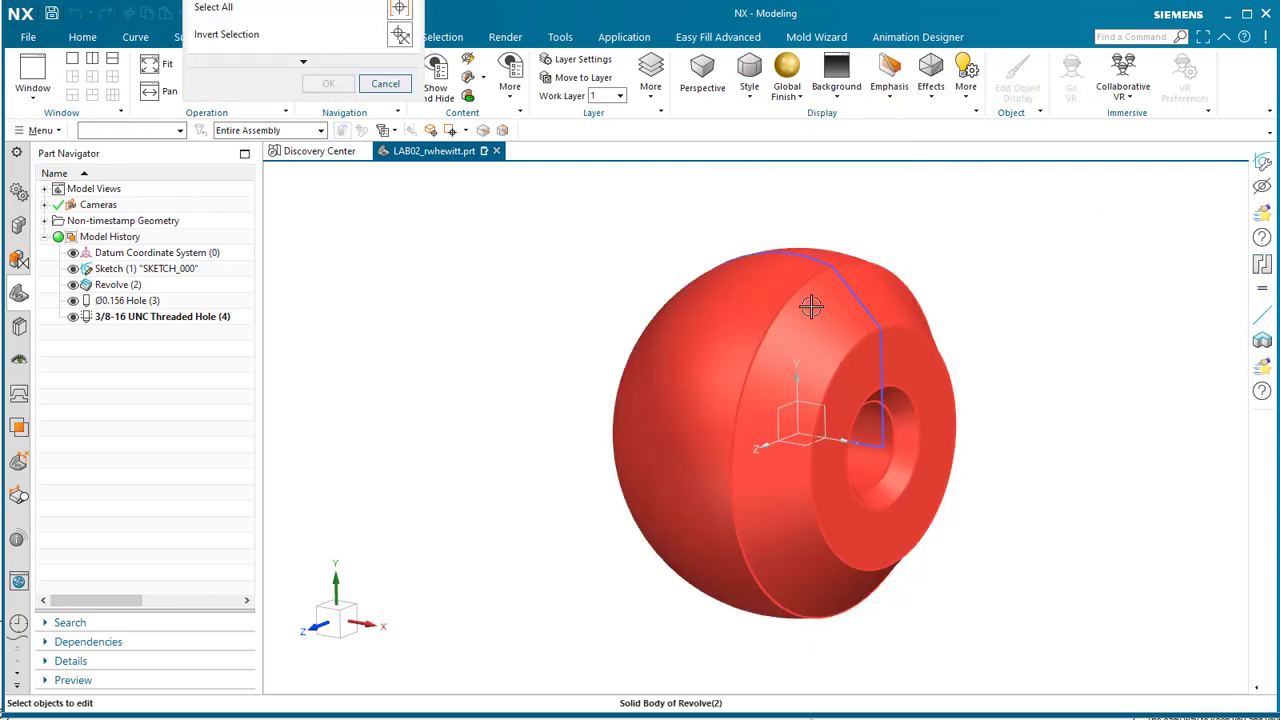
{"action": "left_click", "coordinate": [811, 307]}
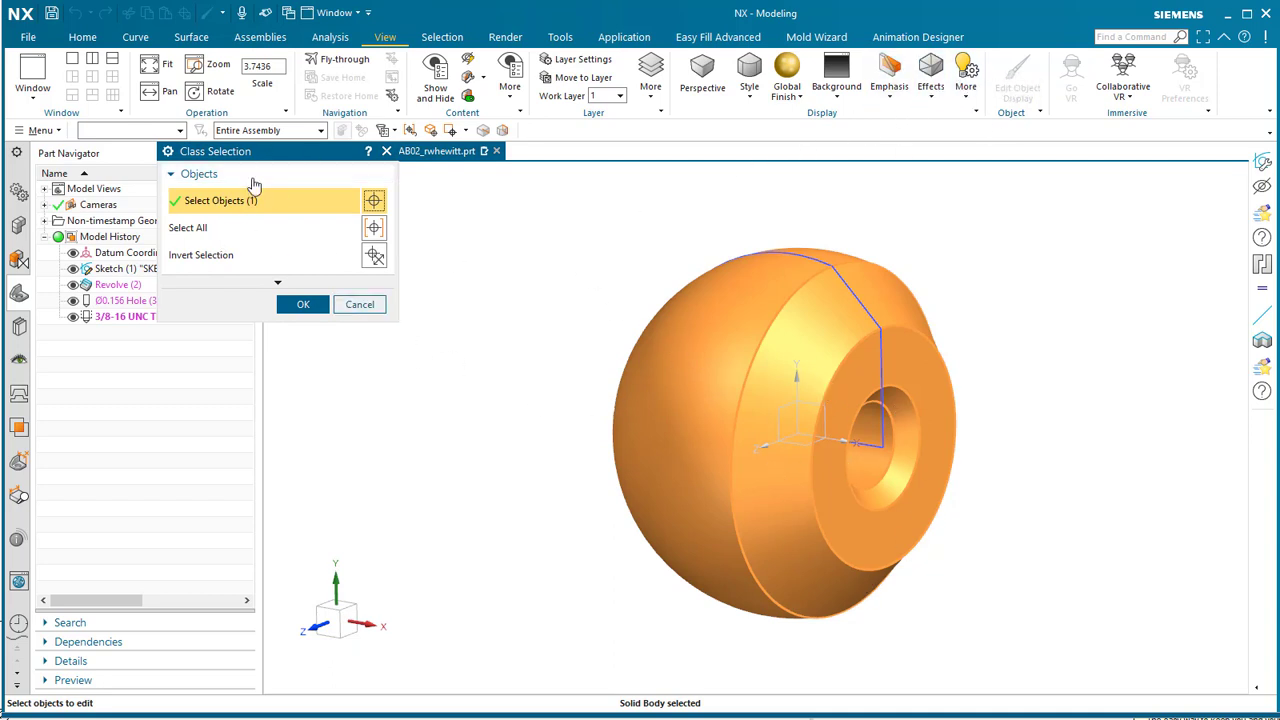
{"action": "left_click", "coordinate": [303, 304]}
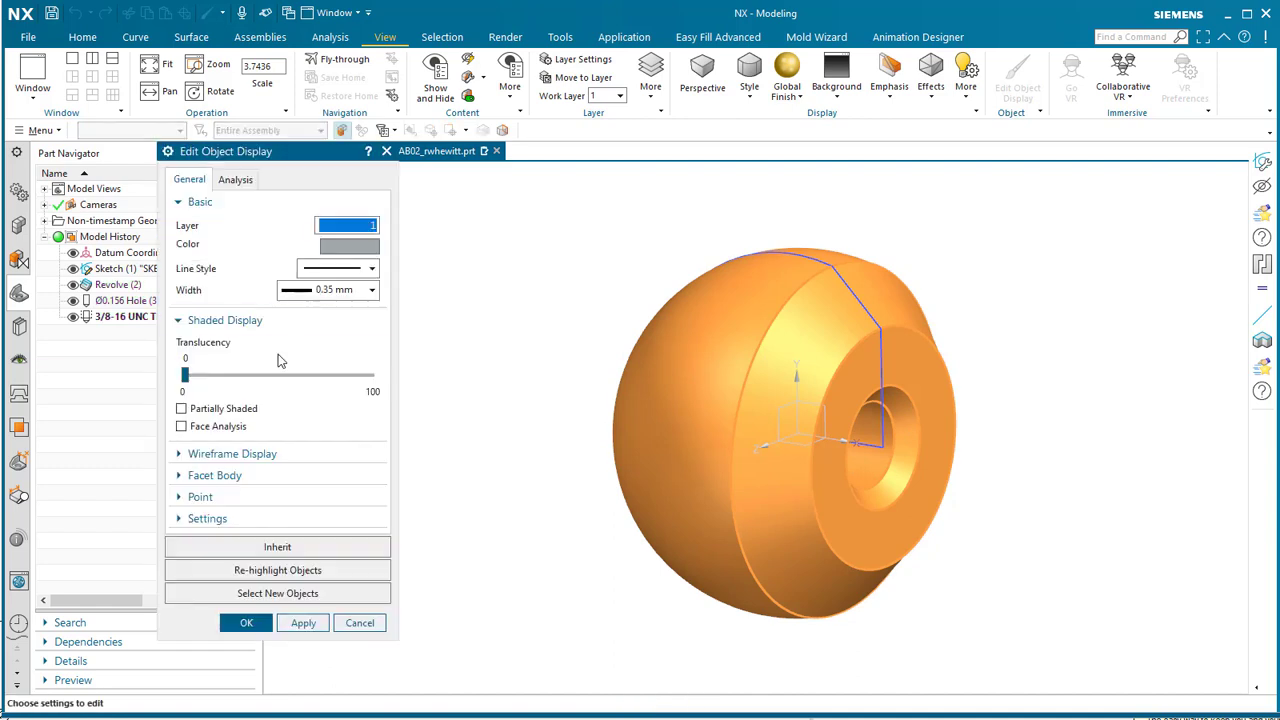
{"action": "left_click_drag", "start_coordinate": [186, 377], "coordinate": [241, 387]}
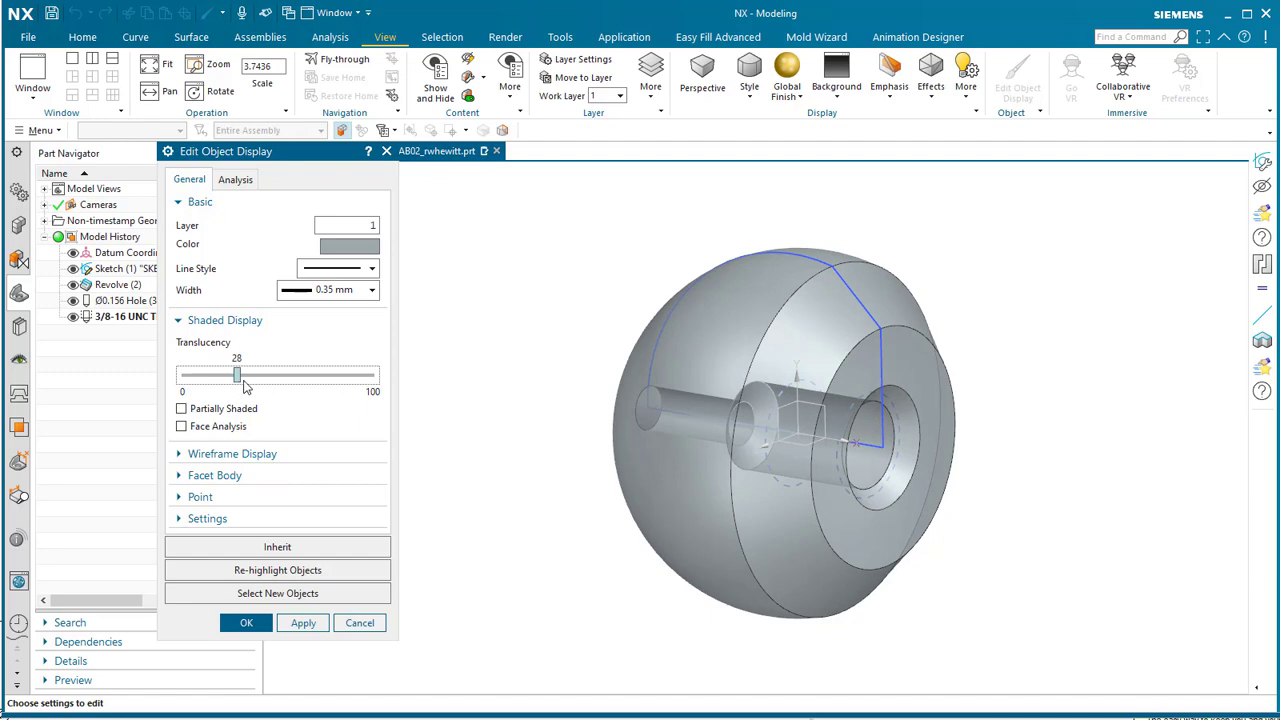
{"action": "left_click", "coordinate": [246, 622]}
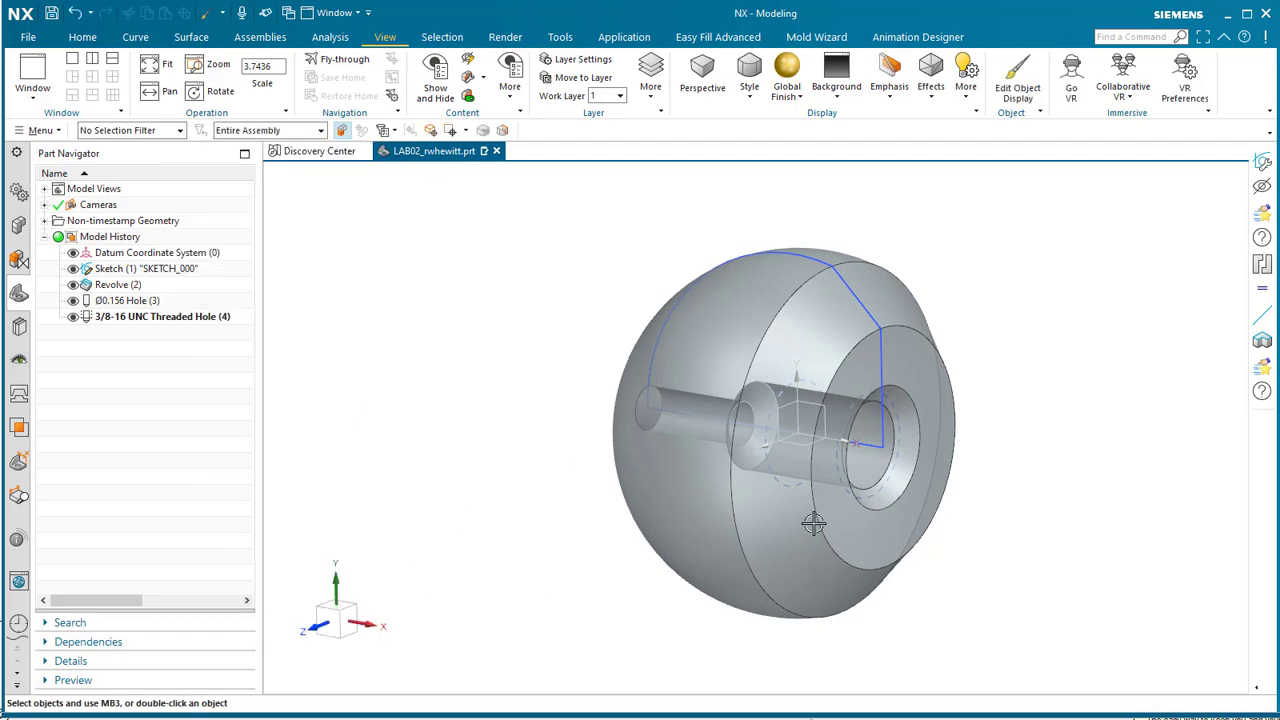
Examine the through hole and the threaded hole inside the translucent body, close up and from both ends
{"action": "scroll", "coordinate": [813, 524], "scroll_direction": "up", "scroll_amount": 5}
{"action": "middle_click_drag", "start_coordinate": [960, 437], "coordinate": [726, 197]}
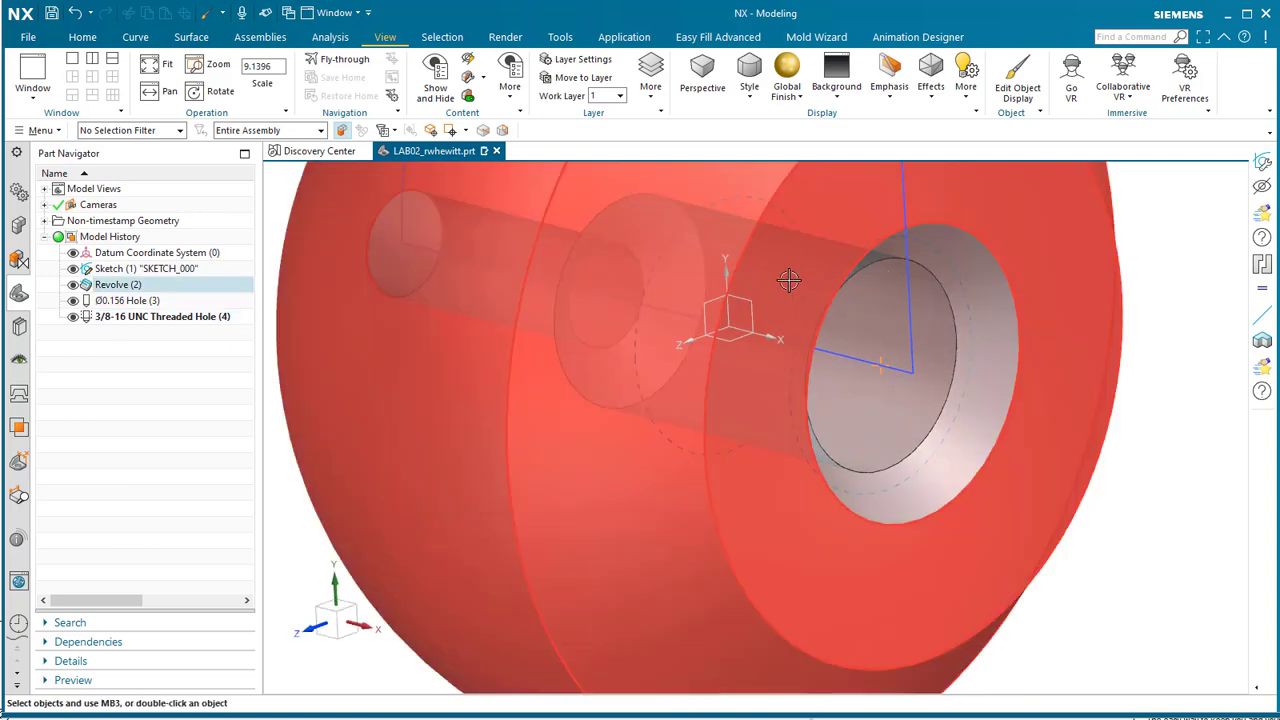
{"action": "mouse_move", "coordinate": [789, 281]}
{"action": "middle_mouse_down"}
{"action": "mouse_move", "coordinate": [871, 266]}
{"action": "mouse_move", "coordinate": [804, 286]}
{"action": "middle_mouse_up"}
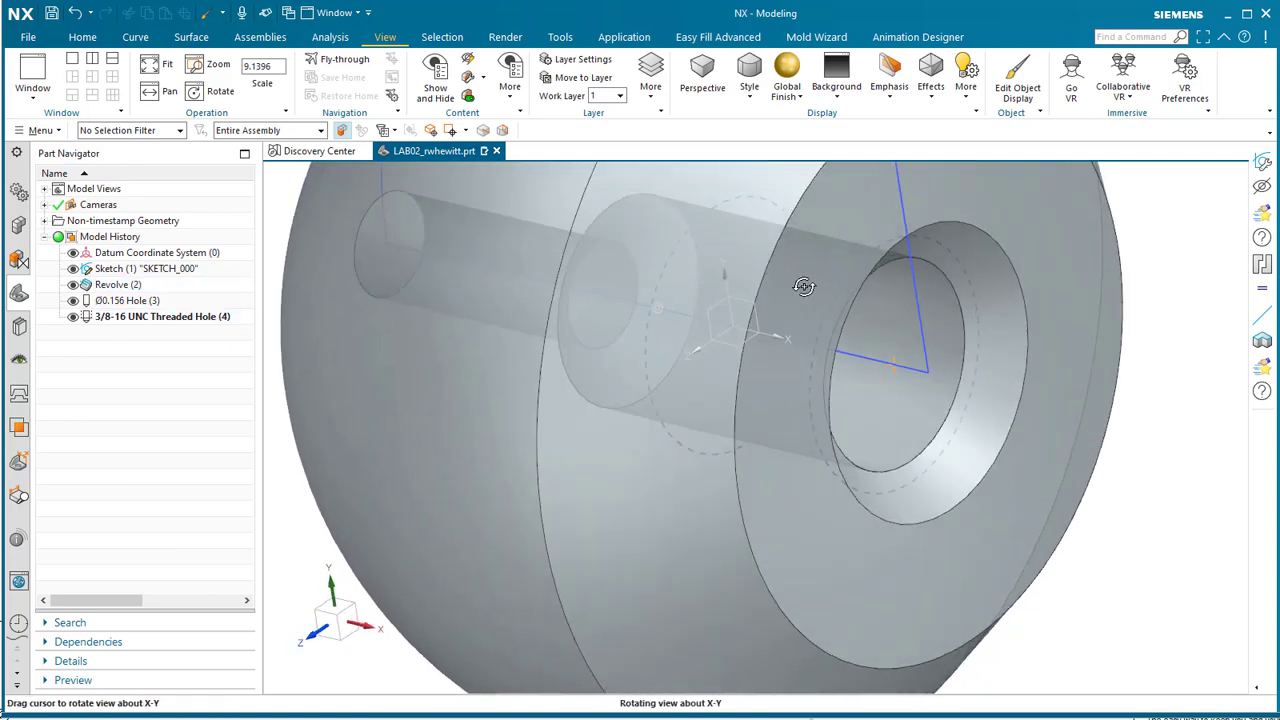
{"action": "scroll", "coordinate": [950, 310], "scroll_direction": "down", "scroll_amount": 3}
{"action": "middle_click_drag", "start_coordinate": [950, 310], "coordinate": [830, 490]}
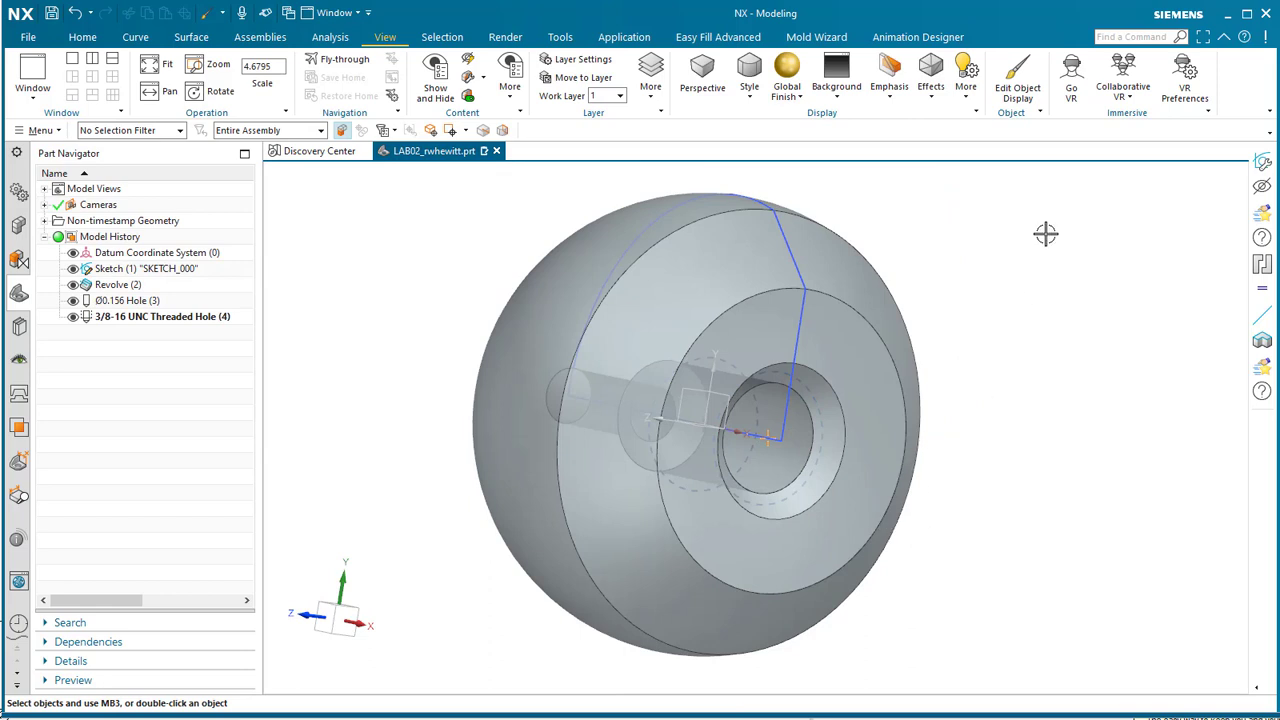
{"action": "middle_click_drag", "start_coordinate": [857, 411], "coordinate": [997, 397]}
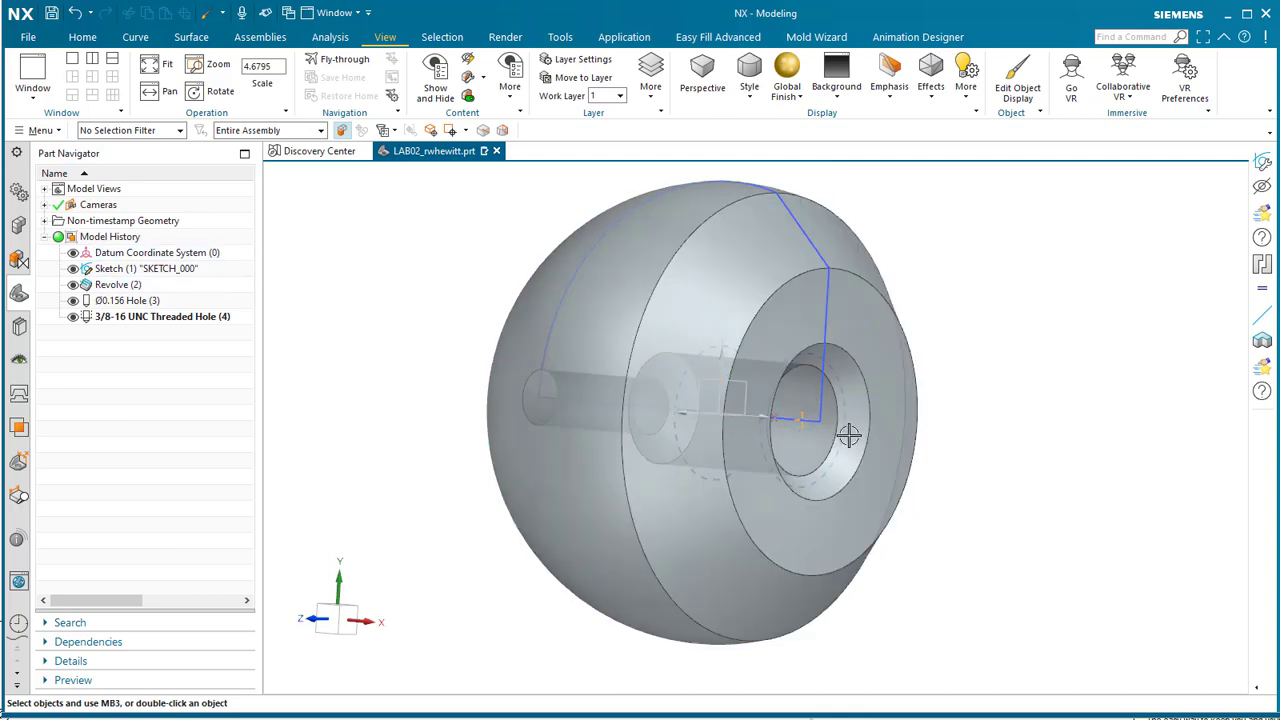
{"action": "mouse_move", "coordinate": [1053, 453]}
{"action": "middle_mouse_down"}
{"action": "mouse_move", "coordinate": [1086, 451]}
{"action": "mouse_move", "coordinate": [1034, 463]}
{"action": "mouse_move", "coordinate": [1065, 474]}
{"action": "mouse_move", "coordinate": [1034, 448]}
{"action": "middle_mouse_up"}
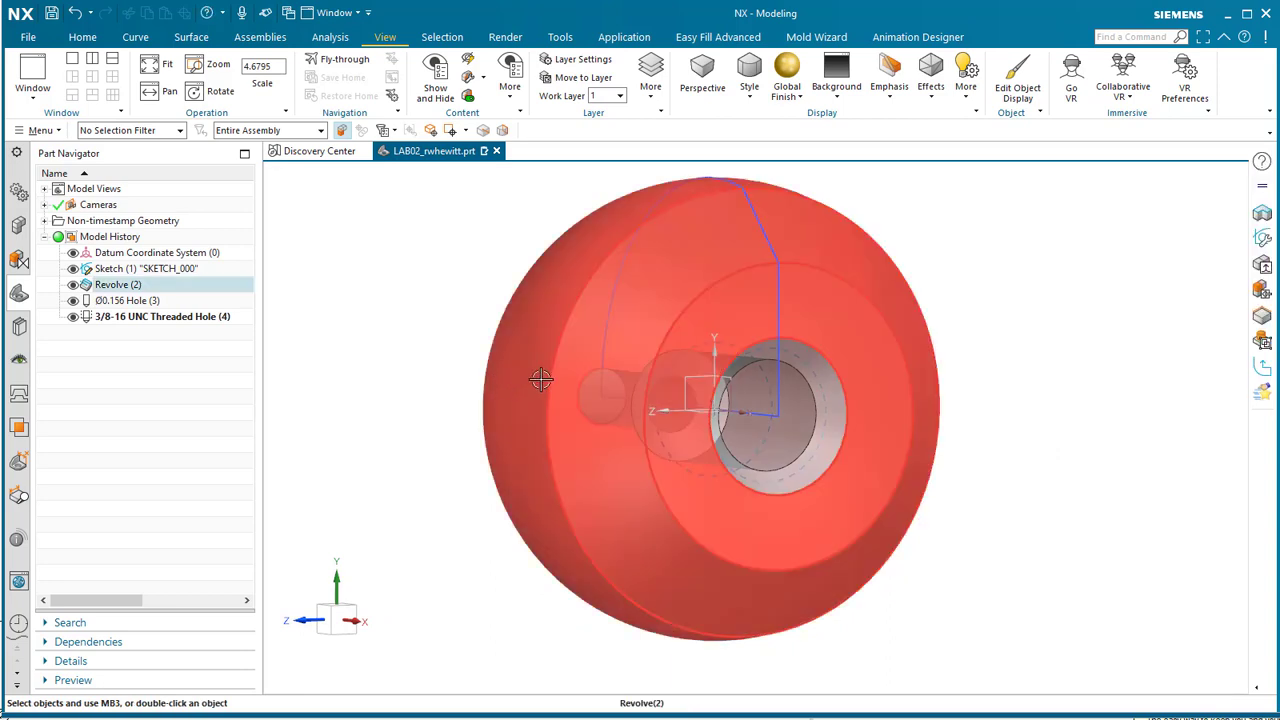
{"action": "middle_click_drag", "start_coordinate": [423, 346], "coordinate": [460, 340]}
Add a symmetric 0.02 in chamfer to the small through hole's edge on the spherical end
{"action": "left_click", "coordinate": [88, 37]}
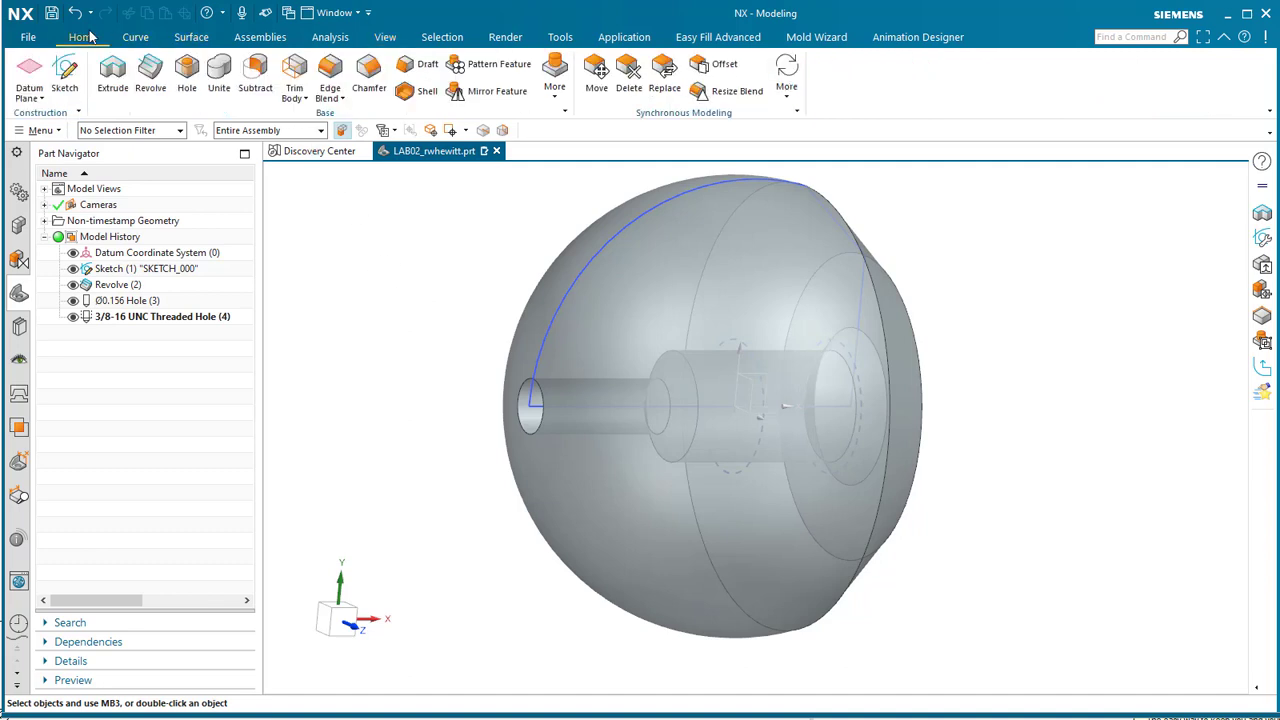
{"action": "left_click", "coordinate": [368, 80]}
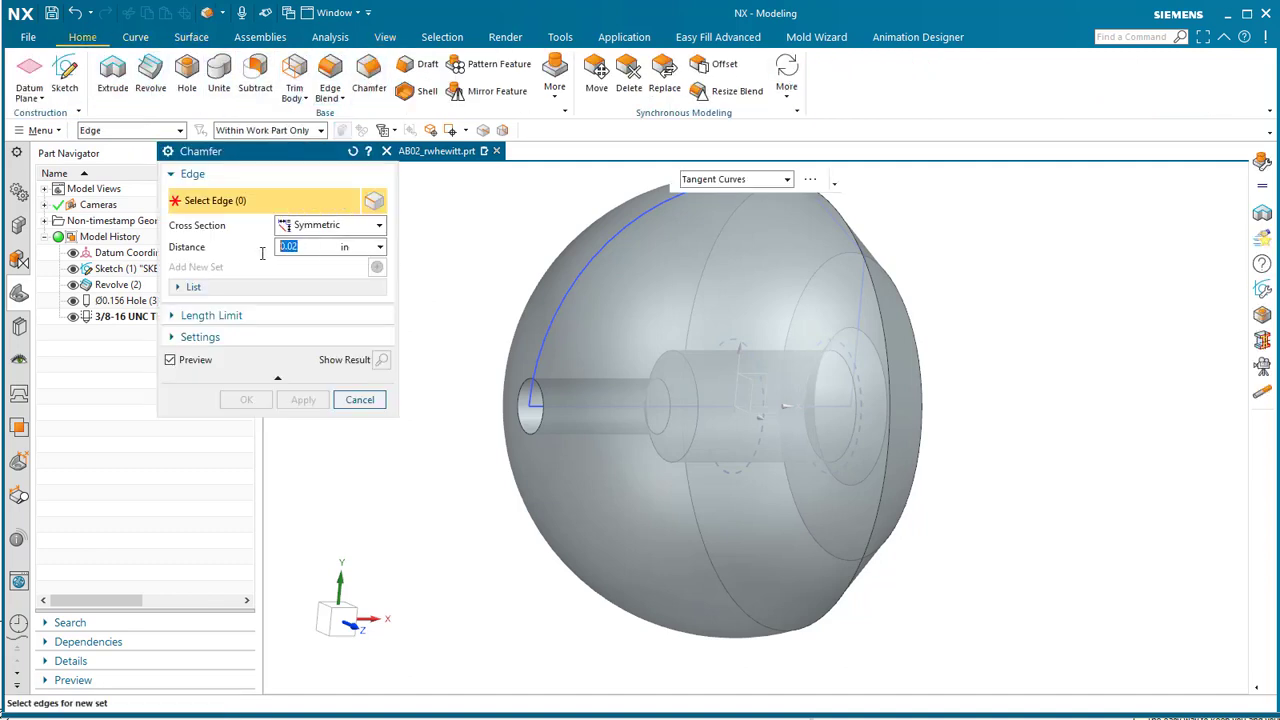
{"action": "left_click", "coordinate": [531, 430]}
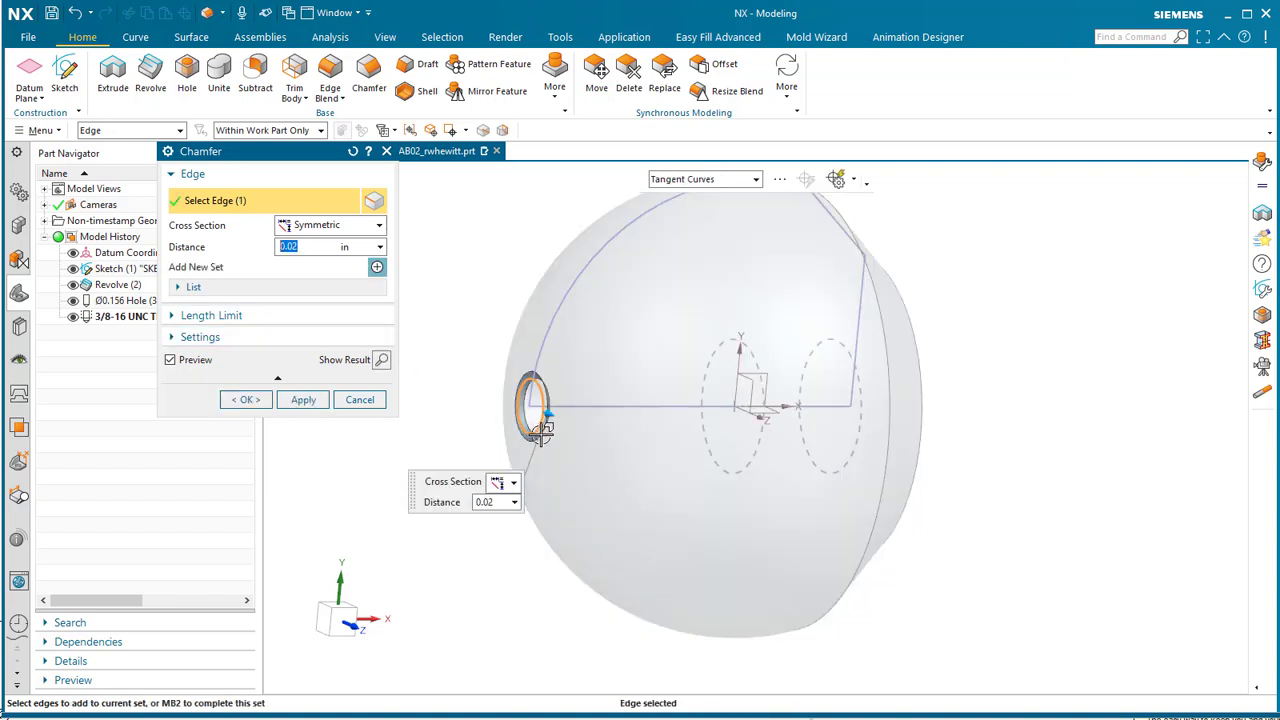
{"action": "left_click", "coordinate": [246, 400]}
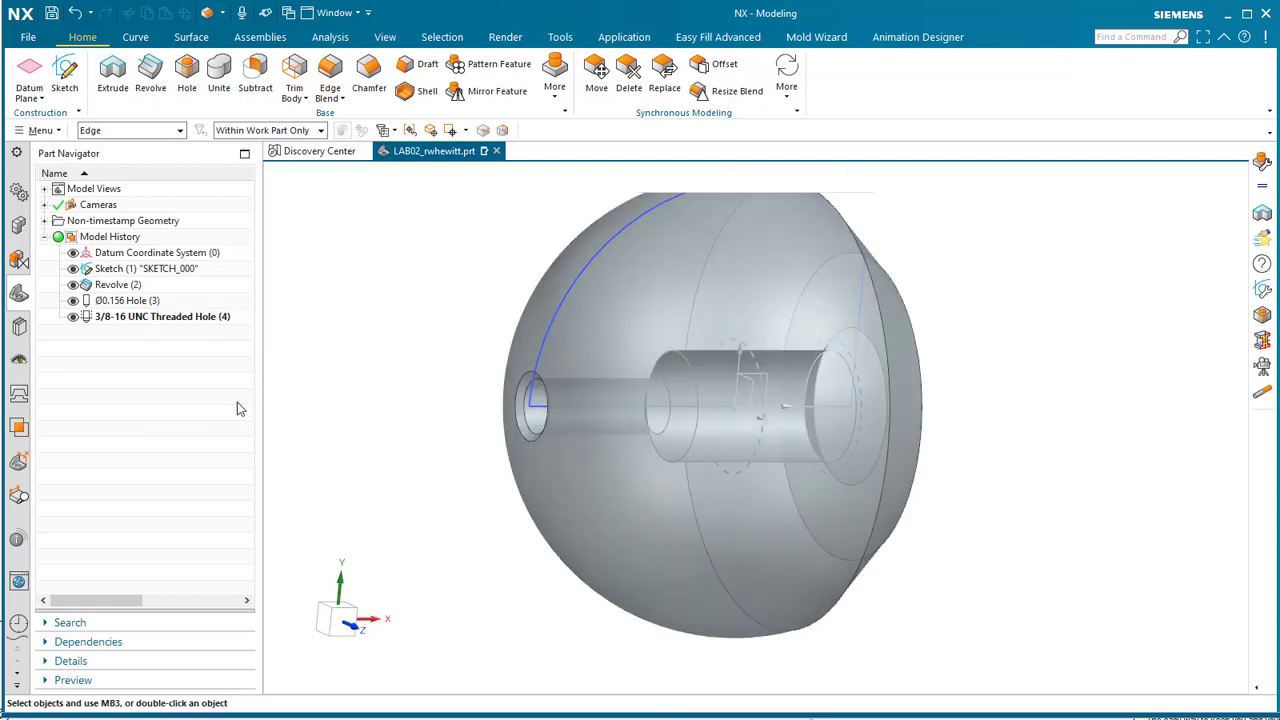
{"action": "middle_click_drag", "start_coordinate": [477, 480], "coordinate": [722, 508]}
{"action": "left_click", "coordinate": [722, 508]}
{"action": "key", "text": "Escape"}
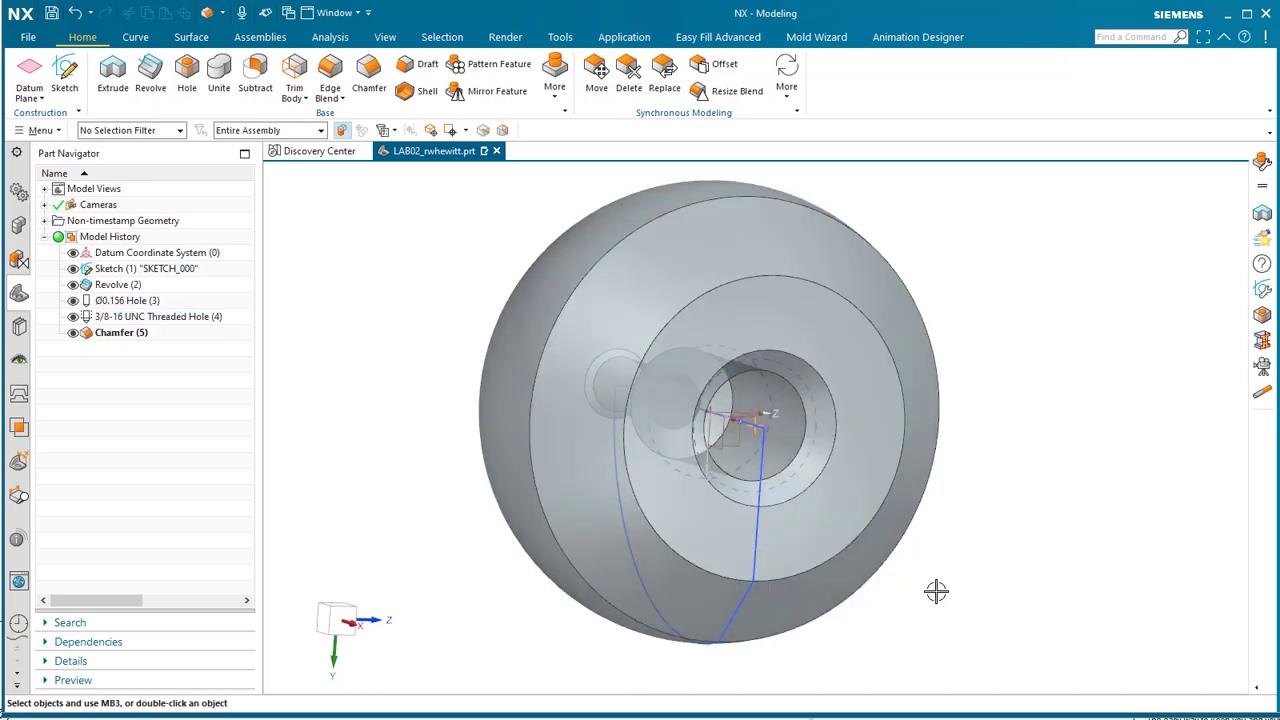
{"action": "mouse_move", "coordinate": [934, 591]}
{"action": "middle_mouse_down"}
{"action": "mouse_move", "coordinate": [951, 586]}
{"action": "mouse_move", "coordinate": [932, 597]}
{"action": "middle_mouse_up"}
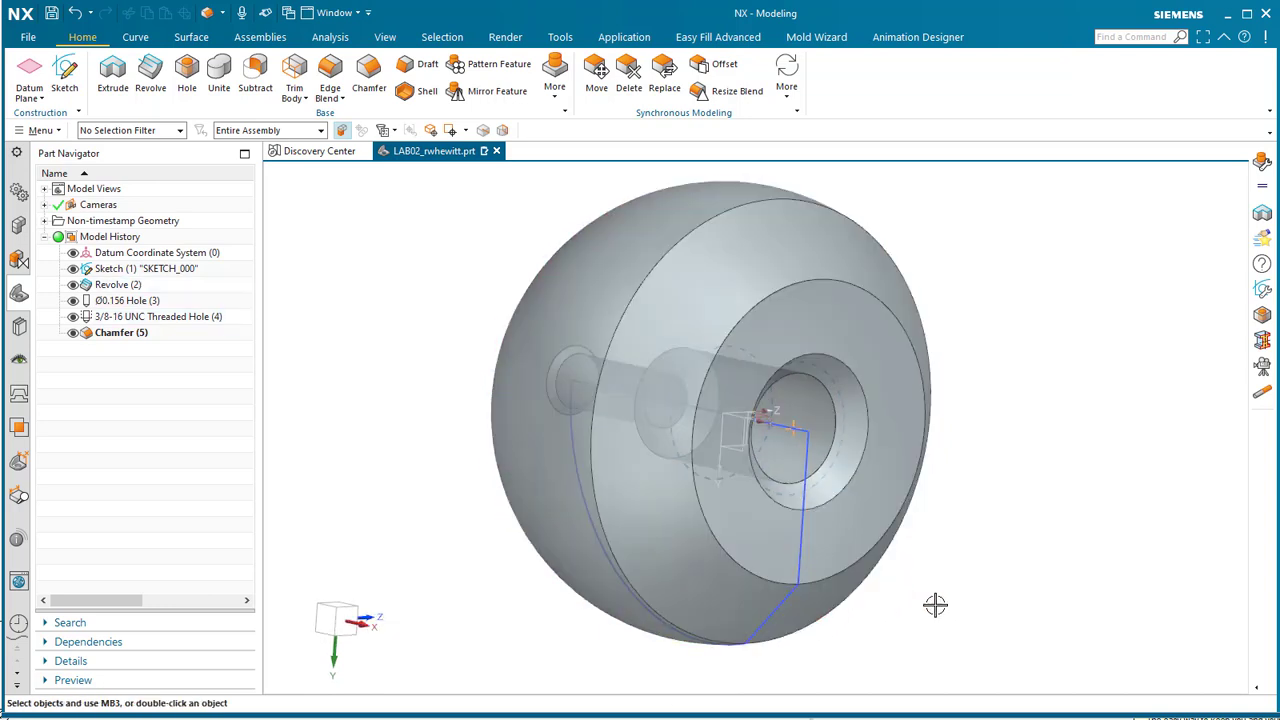